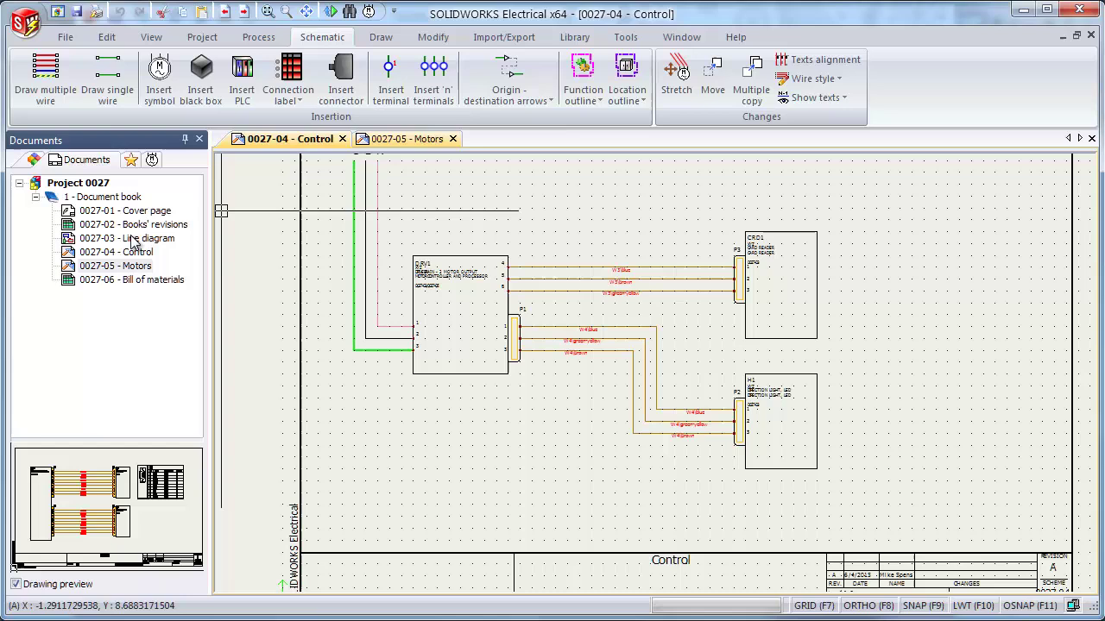
Look over the 0027-05 Motors sheet and its P4 table, then return to 0027-04 Control.
{"action": "left_click", "coordinate": [395, 140]}
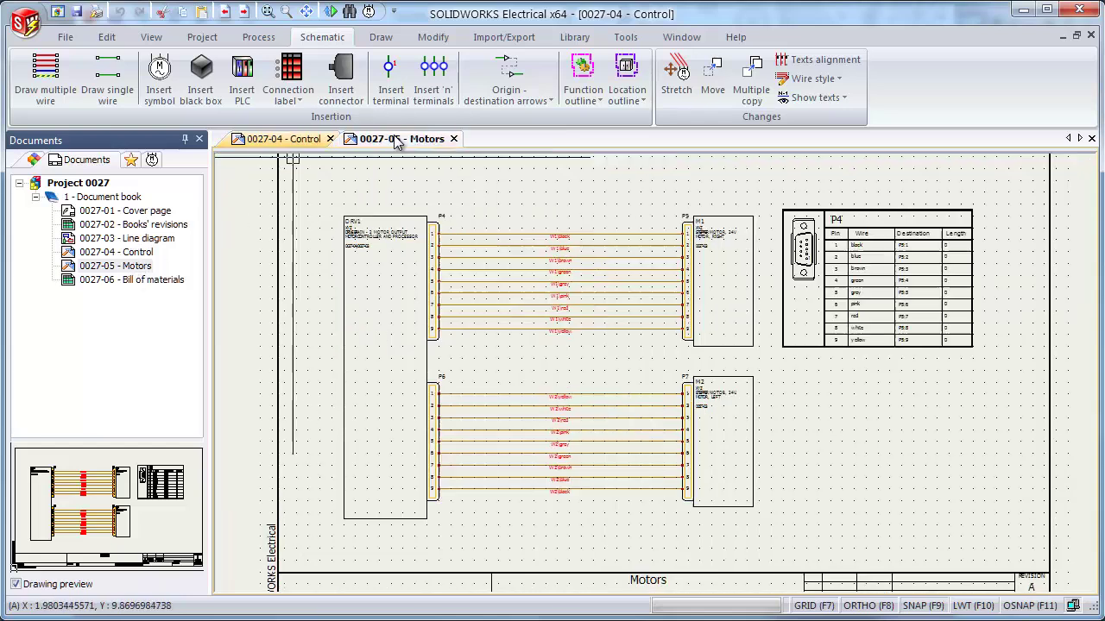
{"action": "left_click", "coordinate": [284, 140]}
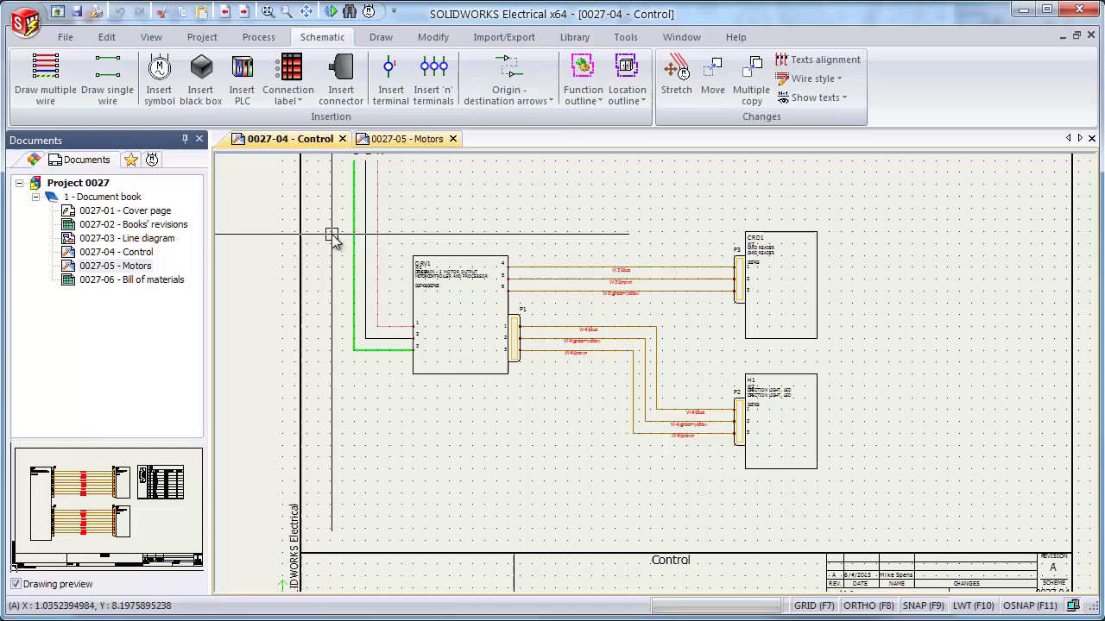
{"action": "left_click", "coordinate": [635, 40]}
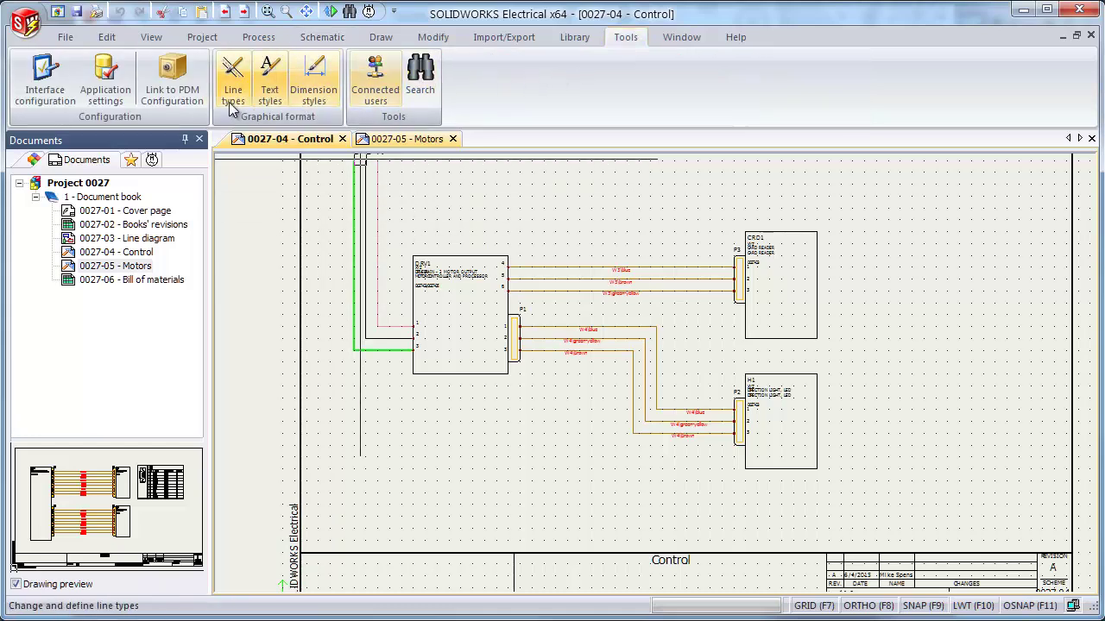
{"action": "left_click", "coordinate": [184, 94]}
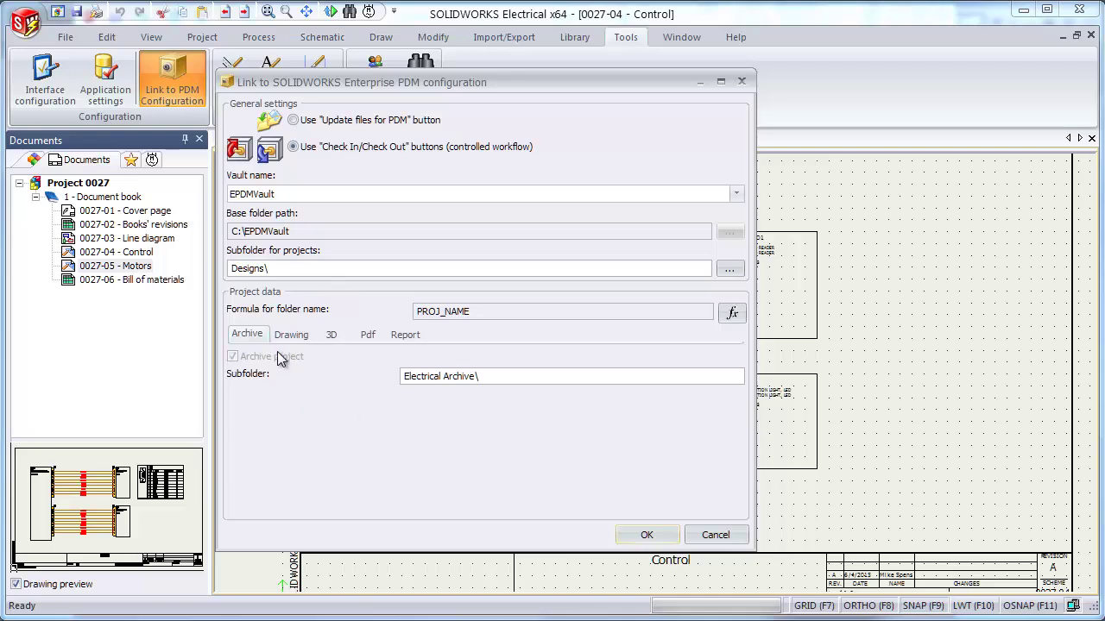
{"action": "left_click", "coordinate": [369, 336]}
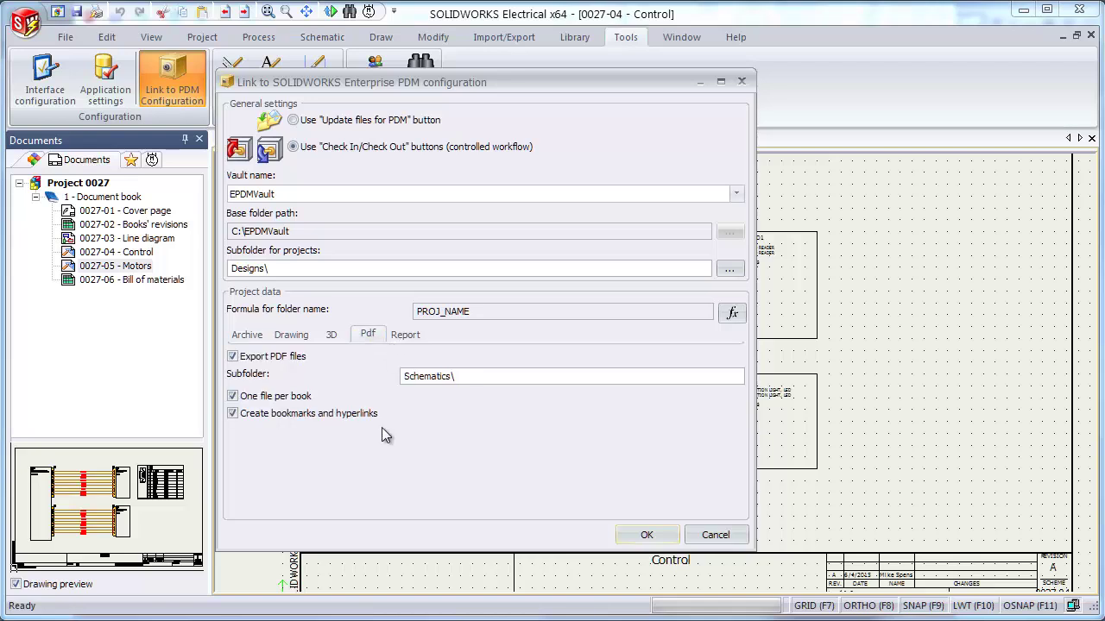
{"action": "left_click", "coordinate": [334, 336]}
{"action": "left_click", "coordinate": [291, 335]}
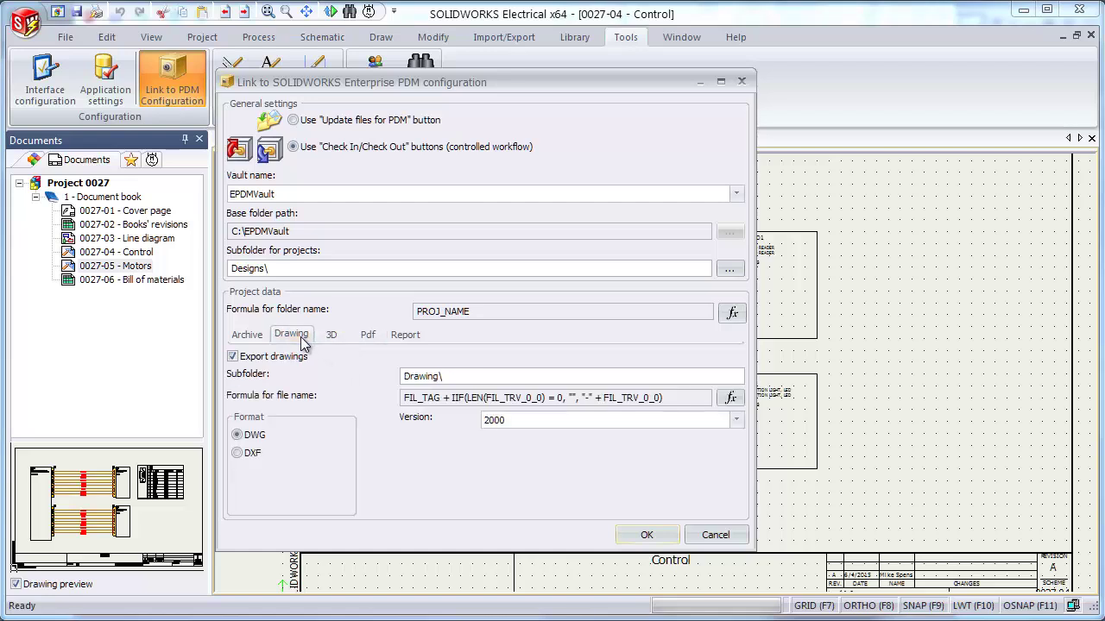
{"action": "left_click", "coordinate": [403, 335]}
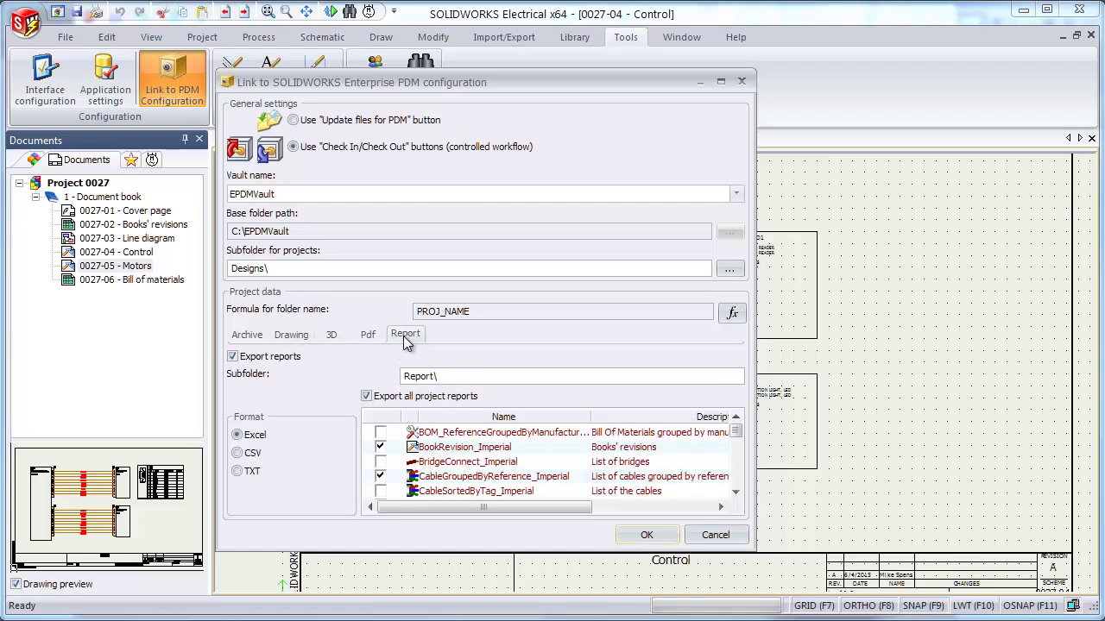
{"action": "left_click", "coordinate": [248, 336]}
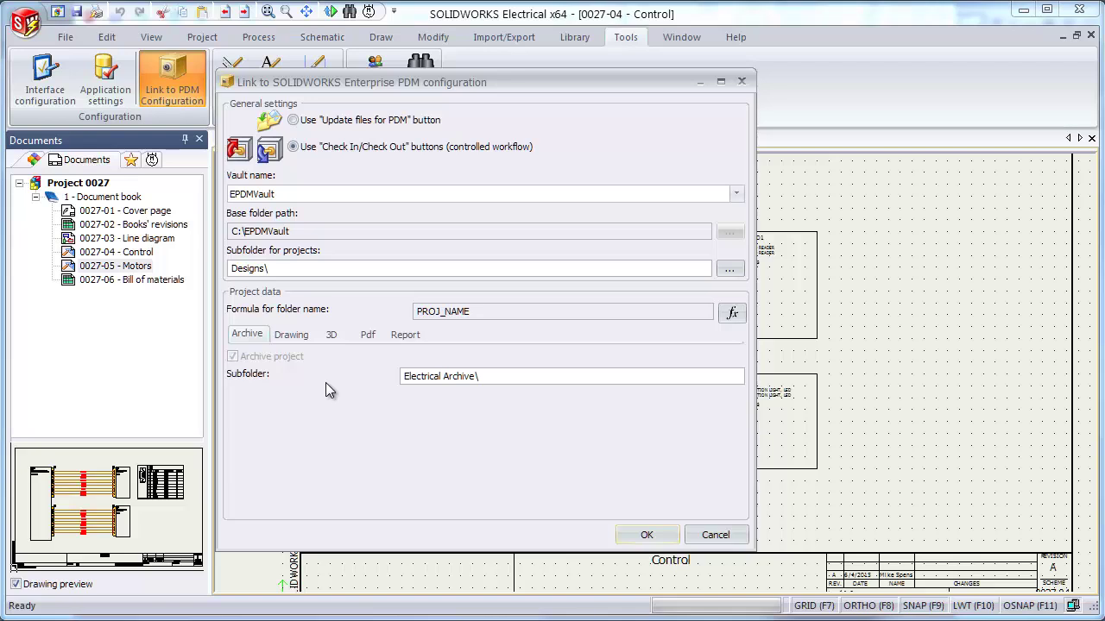
{"action": "left_click", "coordinate": [713, 533]}
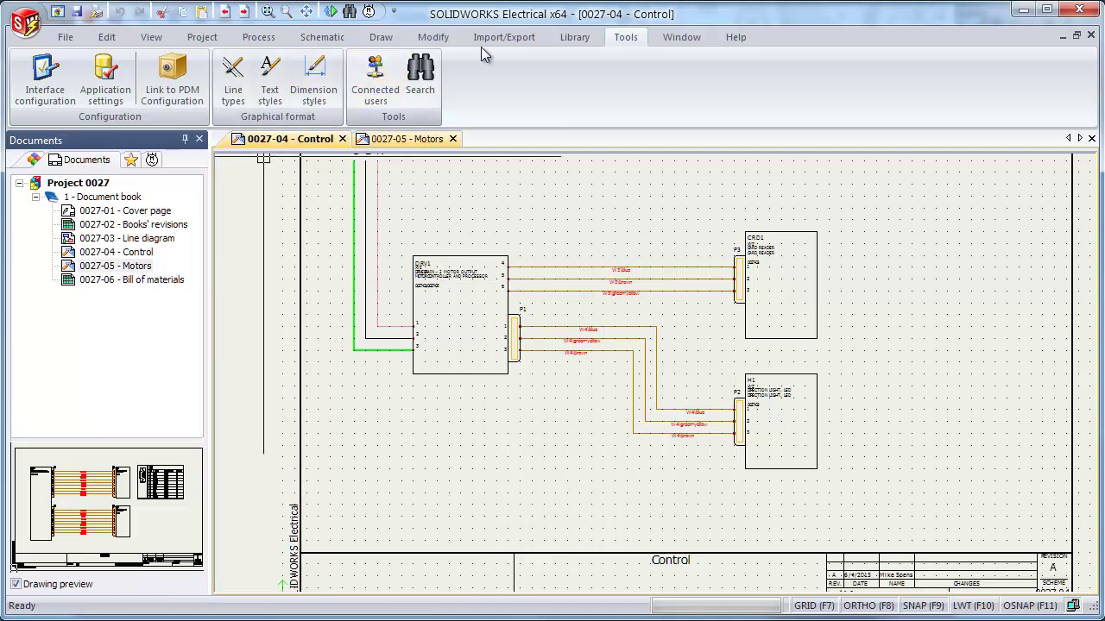
Close Project 0027 from its right-click menu in the Documents tree.
{"action": "left_click", "coordinate": [513, 40]}
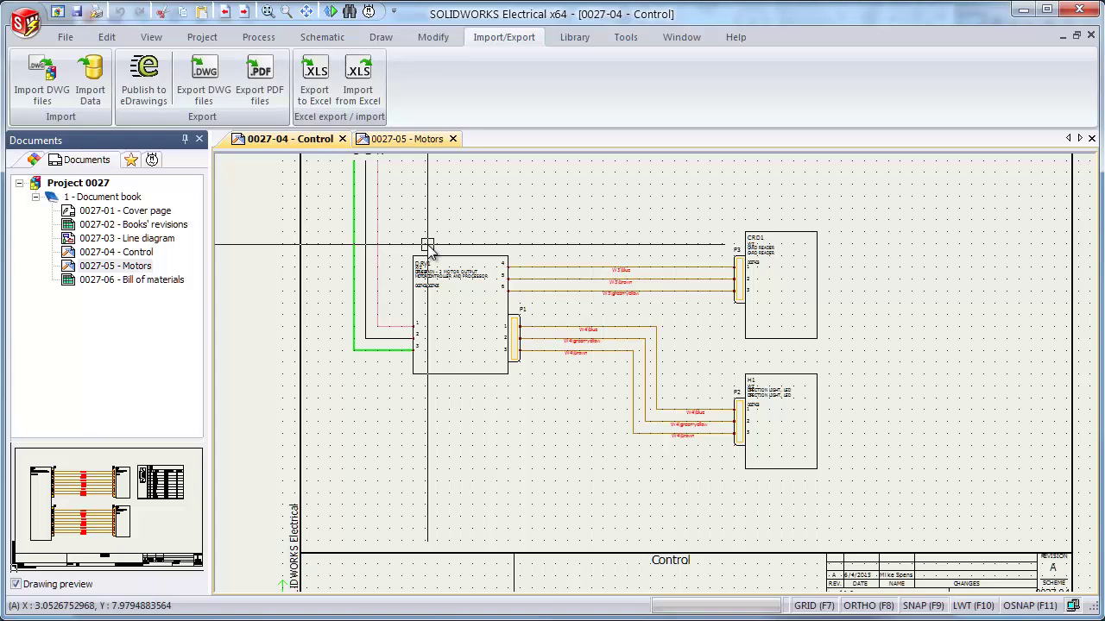
{"action": "right_click", "coordinate": [74, 183]}
{"action": "left_click", "coordinate": [121, 562]}
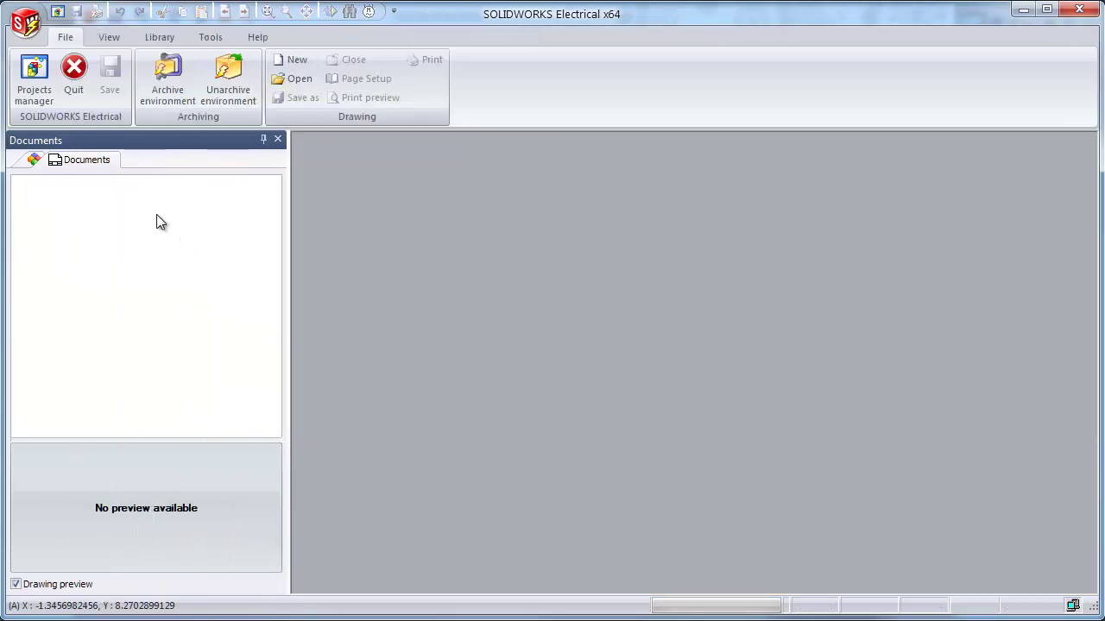
Check Project 0027 into Enterprise PDM from Projects manager as Project in progress.
{"action": "left_click", "coordinate": [35, 76]}
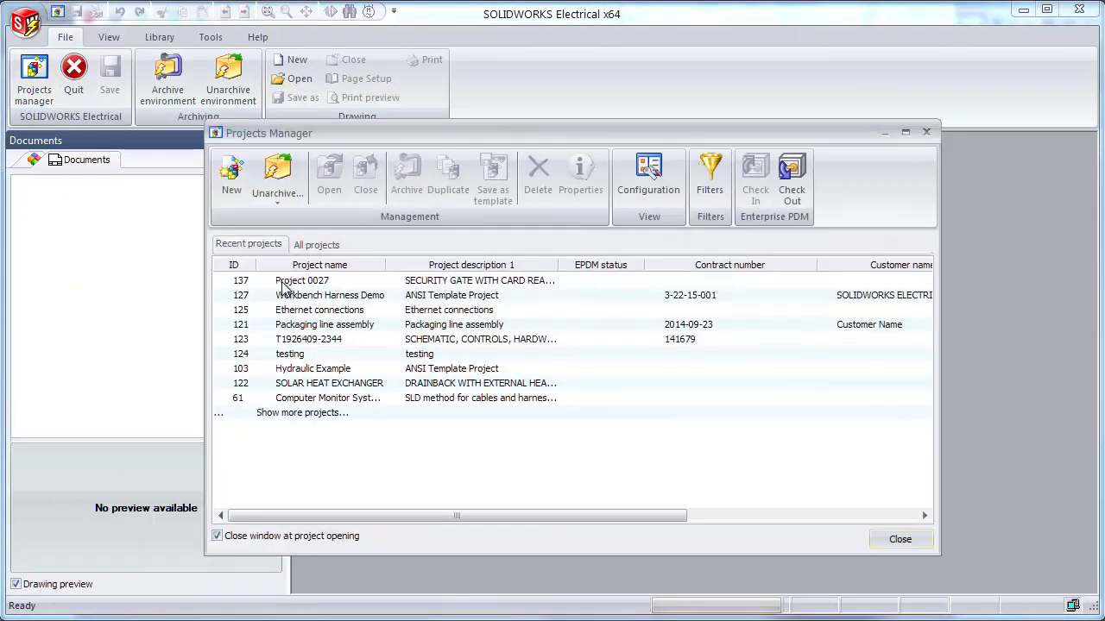
{"action": "left_click", "coordinate": [322, 285]}
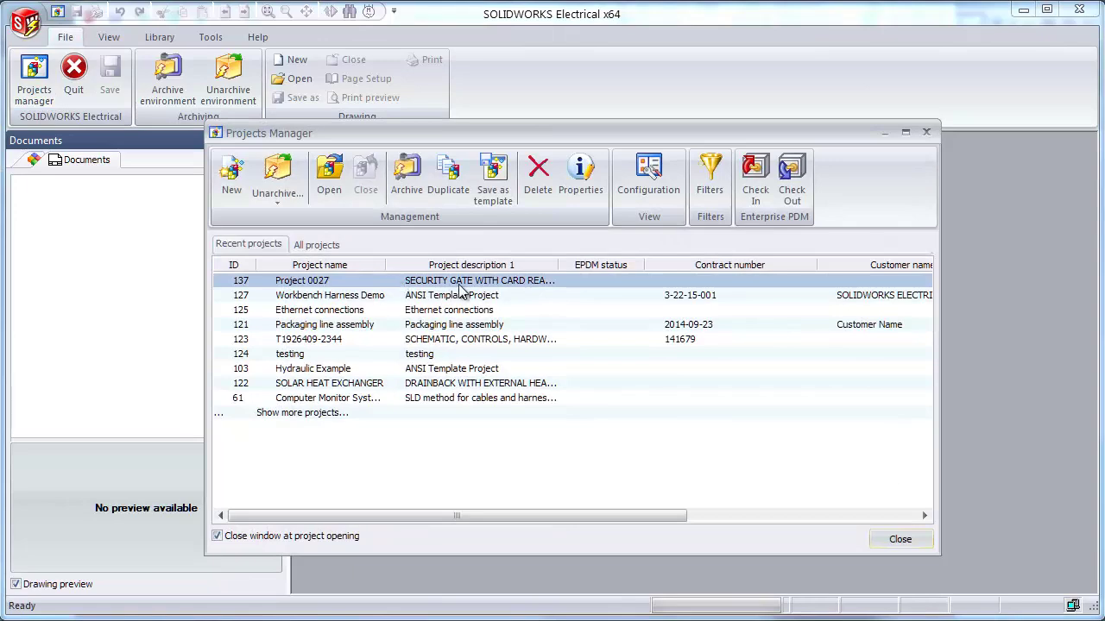
{"action": "left_click", "coordinate": [754, 205]}
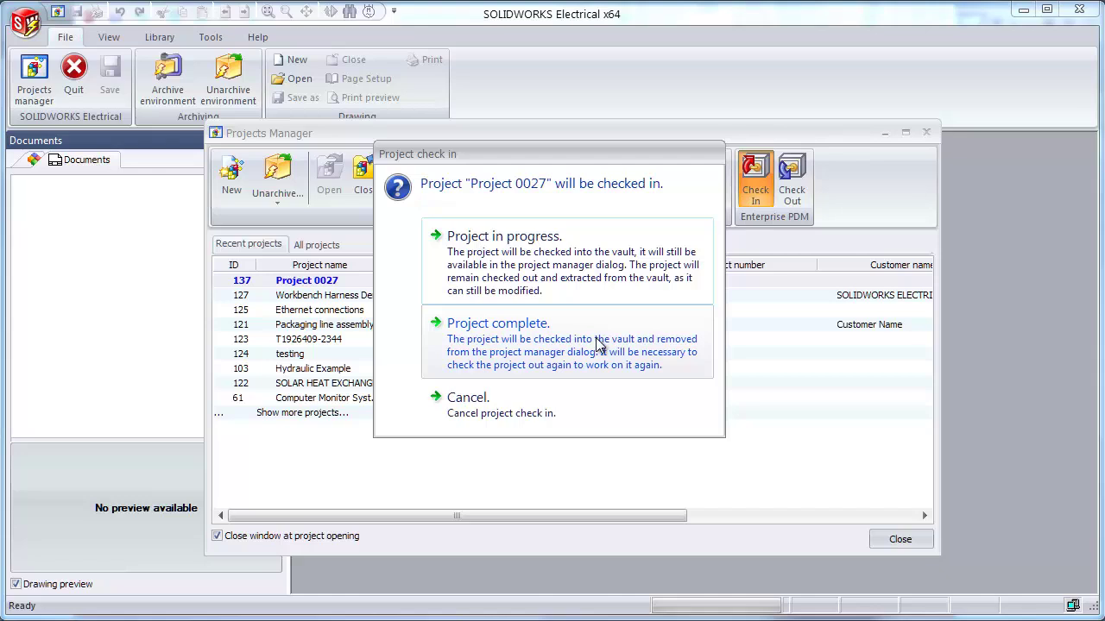
{"action": "left_click", "coordinate": [614, 253]}
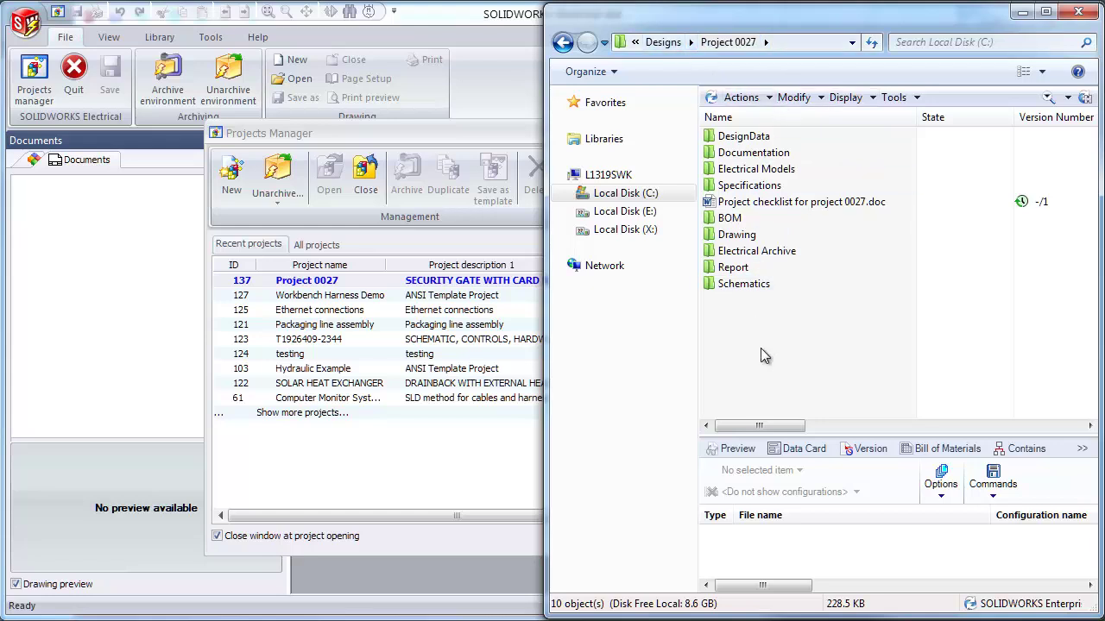
Open 1-Project 0027.pdf from the vault's Schematics folder after checking its column details.
{"action": "left_click", "coordinate": [757, 285]}
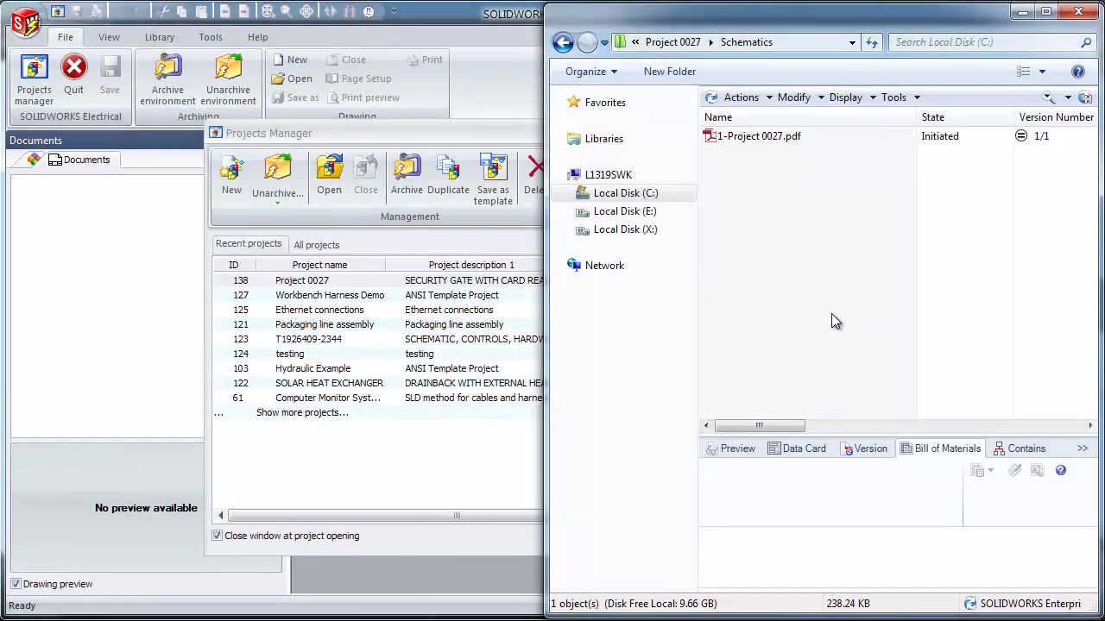
{"action": "left_click", "coordinate": [764, 140]}
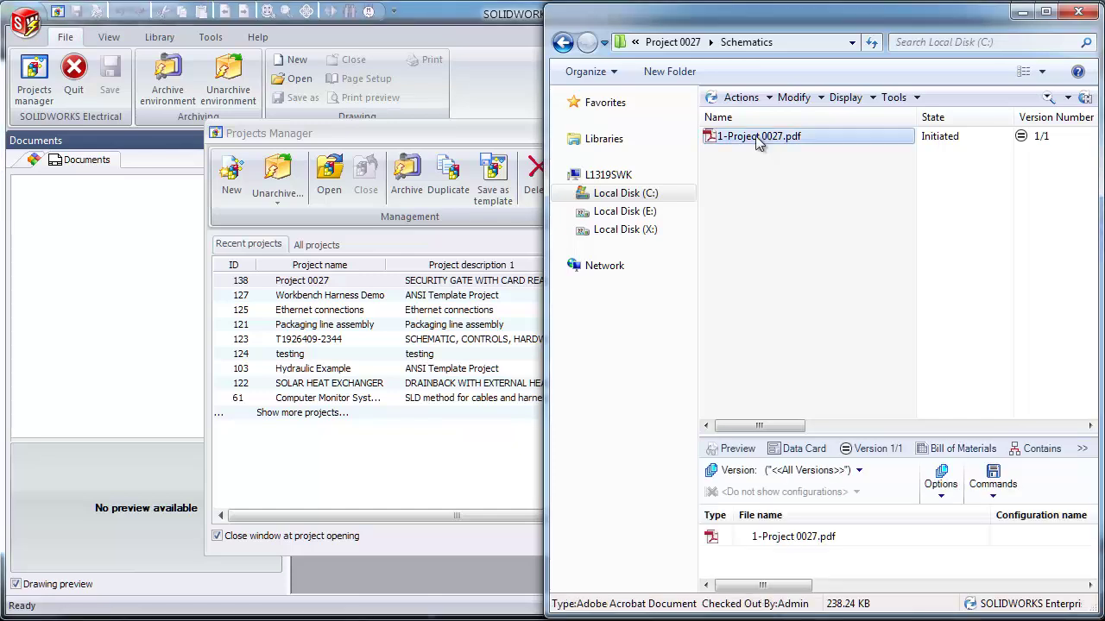
{"action": "left_click_drag", "start_coordinate": [763, 434], "coordinate": [812, 426]}
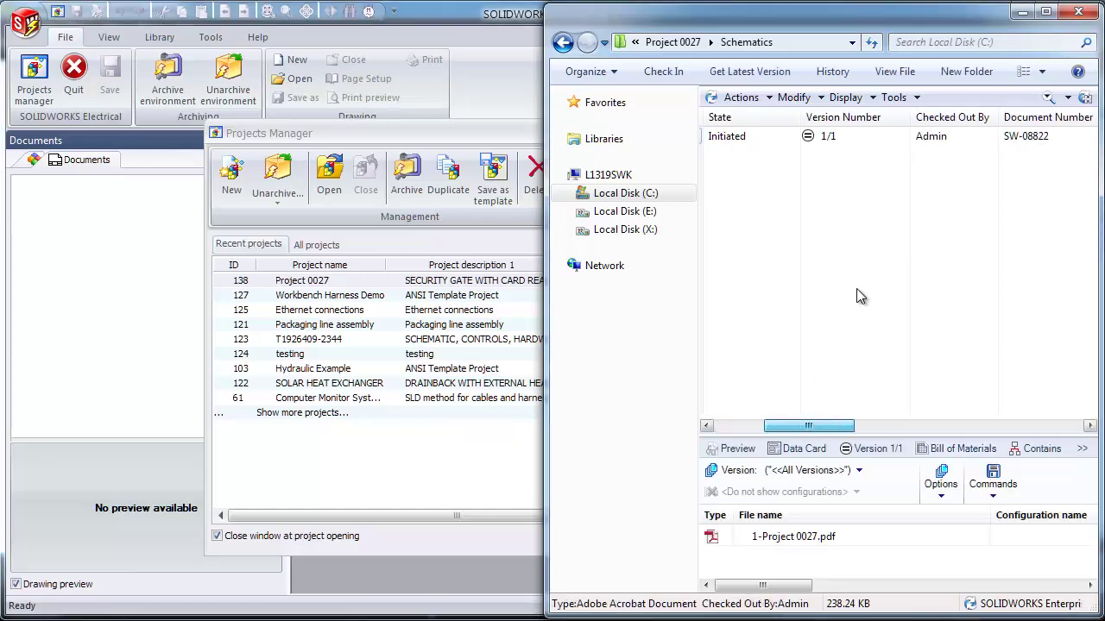
{"action": "mouse_move", "coordinate": [932, 142]}
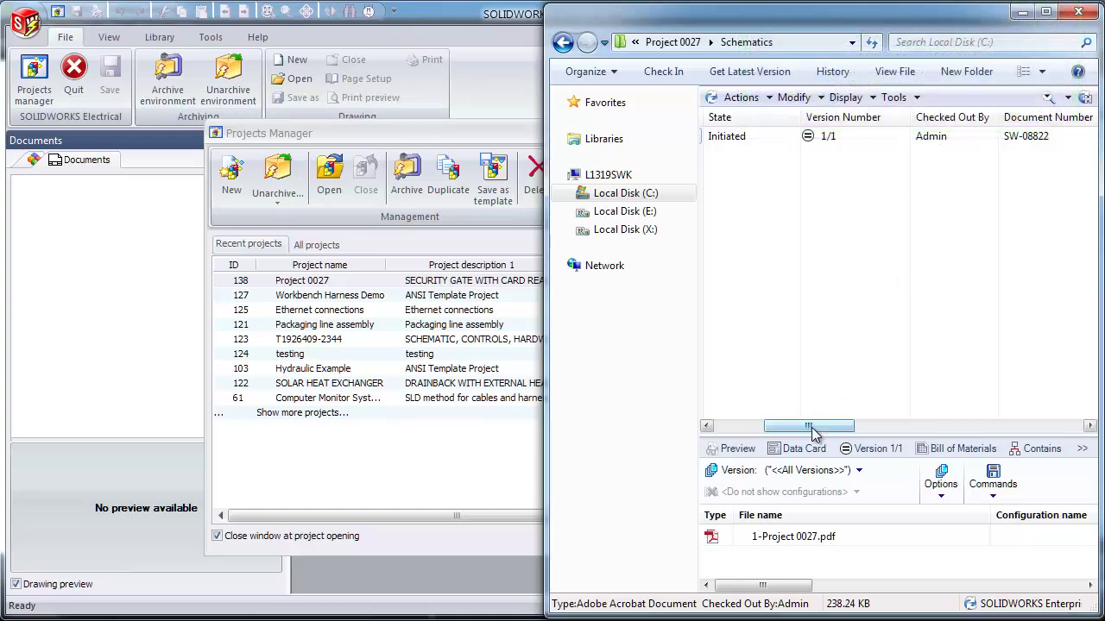
{"action": "left_click_drag", "start_coordinate": [814, 426], "coordinate": [715, 438]}
{"action": "double_click", "coordinate": [736, 136]}
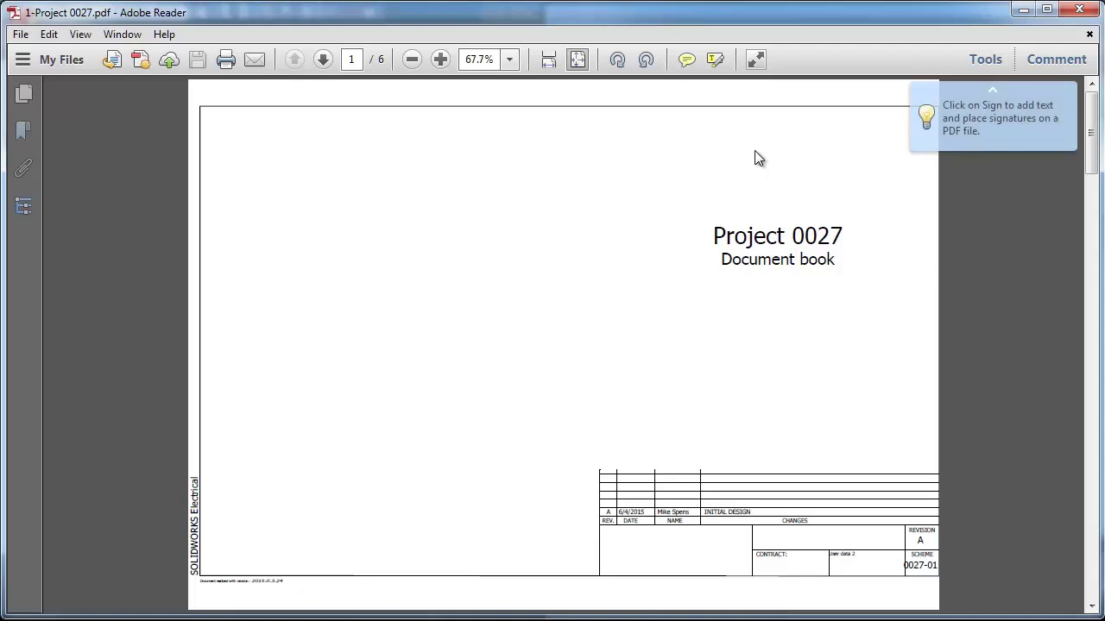
Page through PDF pages 1–4, then follow the CRD1 and M2 links to page 5.
{"action": "scroll", "coordinate": [693, 341], "scroll_direction": "down", "scroll_amount": 2}
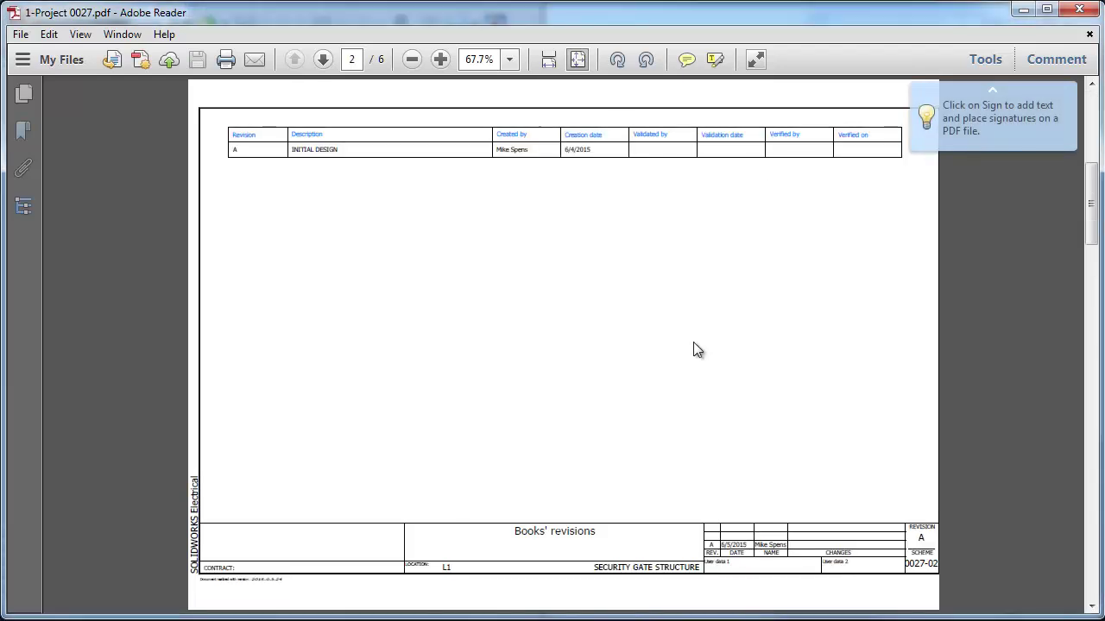
{"action": "scroll", "coordinate": [694, 344], "scroll_direction": "up", "scroll_amount": 1}
{"action": "scroll", "coordinate": [598, 270], "scroll_direction": "down", "scroll_amount": 1}
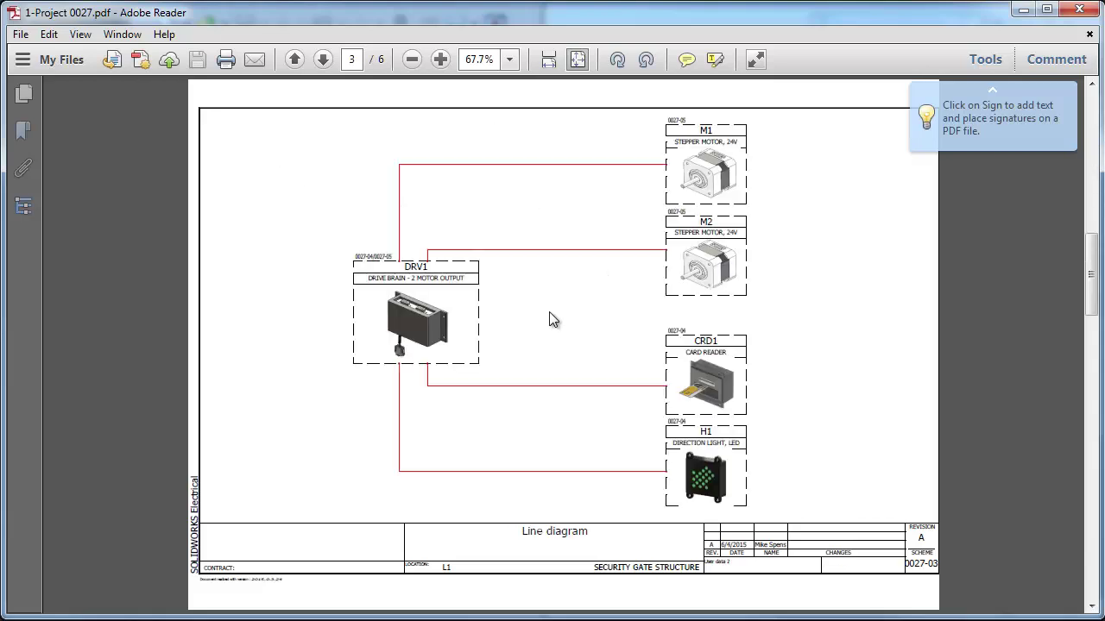
{"action": "scroll", "coordinate": [549, 311], "scroll_direction": "down", "scroll_amount": 1}
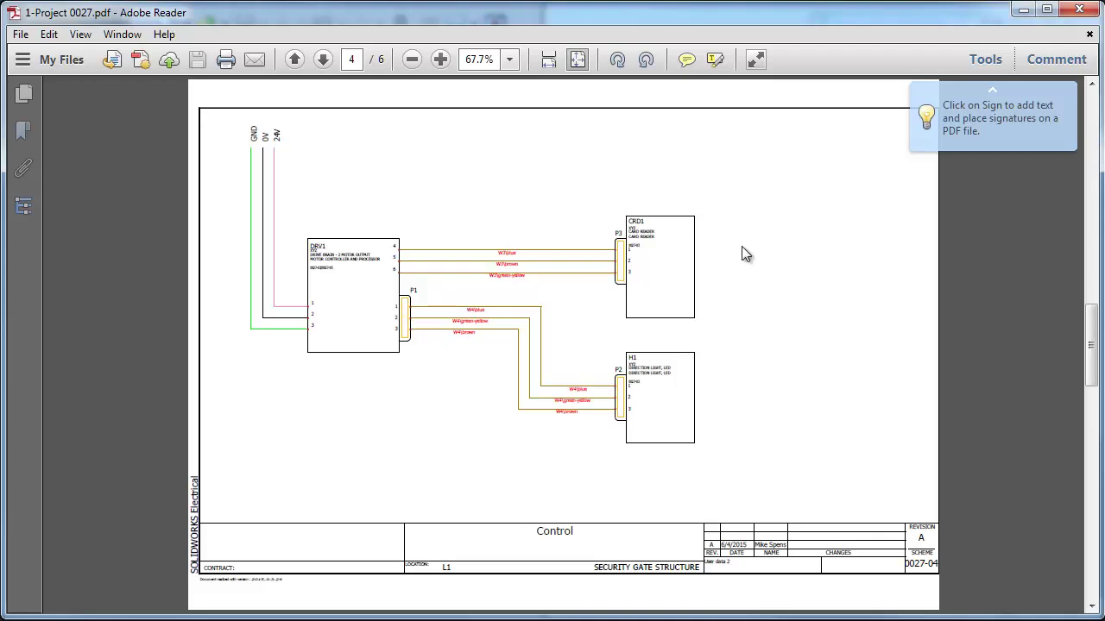
{"action": "left_click", "coordinate": [636, 228]}
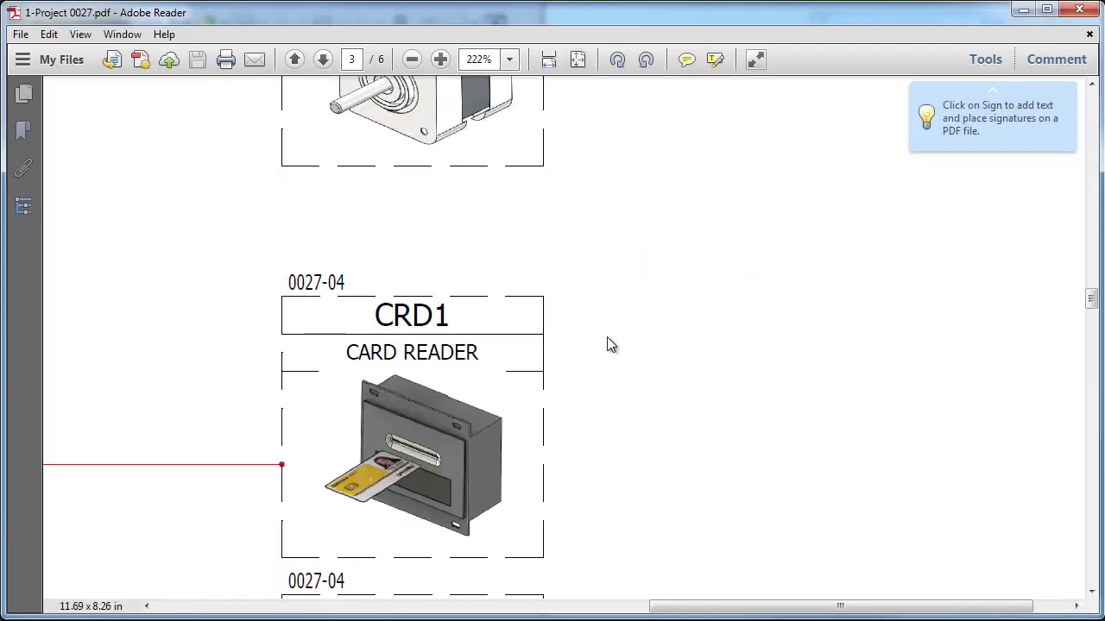
{"action": "scroll", "coordinate": [614, 328], "scroll_direction": "down", "scroll_amount": 1, "text": "ctrl"}
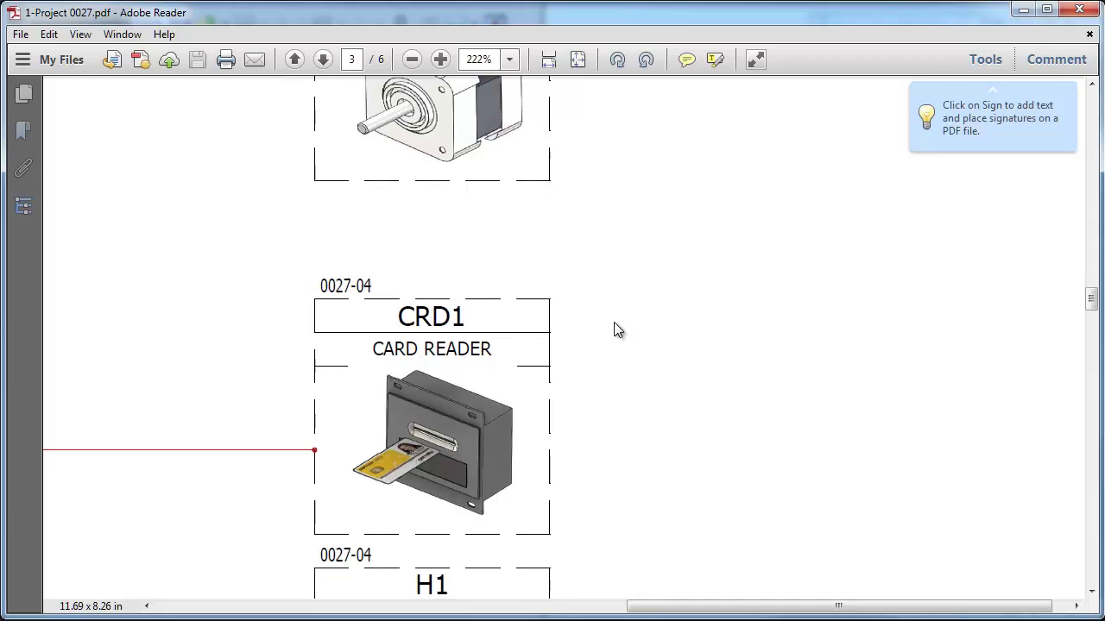
{"action": "scroll", "coordinate": [614, 328], "scroll_direction": "down", "scroll_amount": 2, "text": "ctrl"}
{"action": "left_click", "coordinate": [655, 105]}
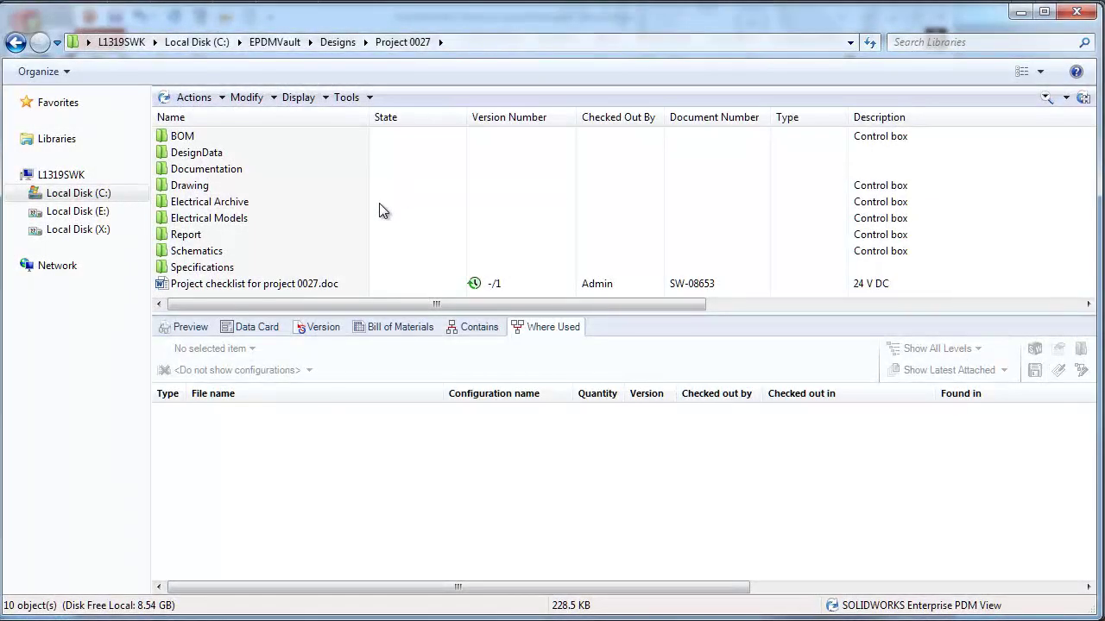
Create a Built assembly in Electrical Models described as SECURITY GATE CARD READER ELECTRICAL ASSY.
{"action": "double_click", "coordinate": [236, 217]}
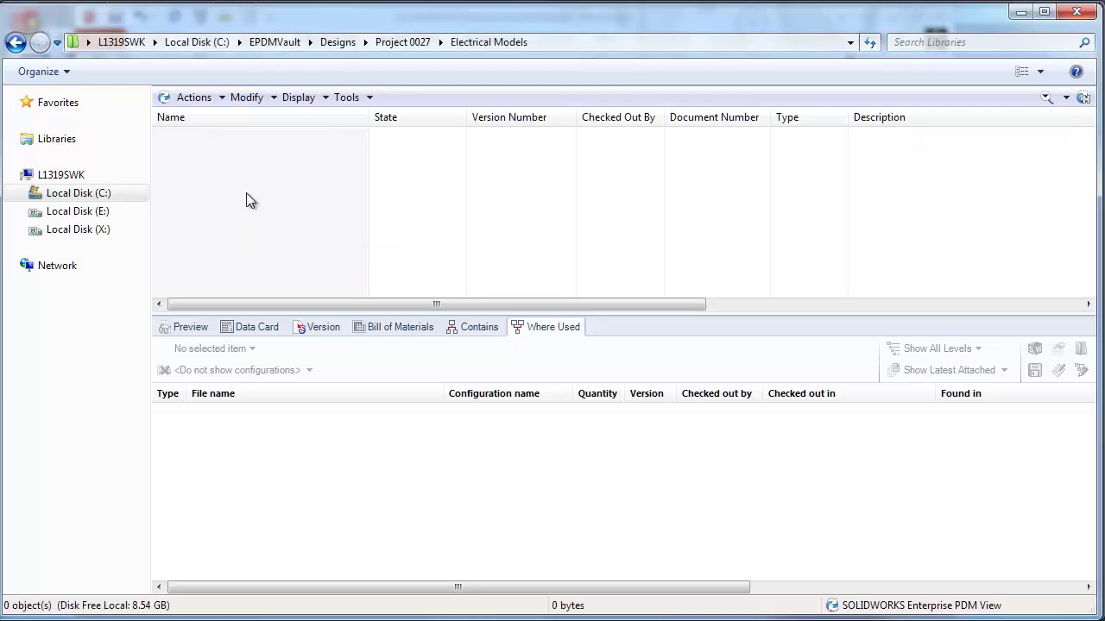
{"action": "right_click", "coordinate": [245, 191]}
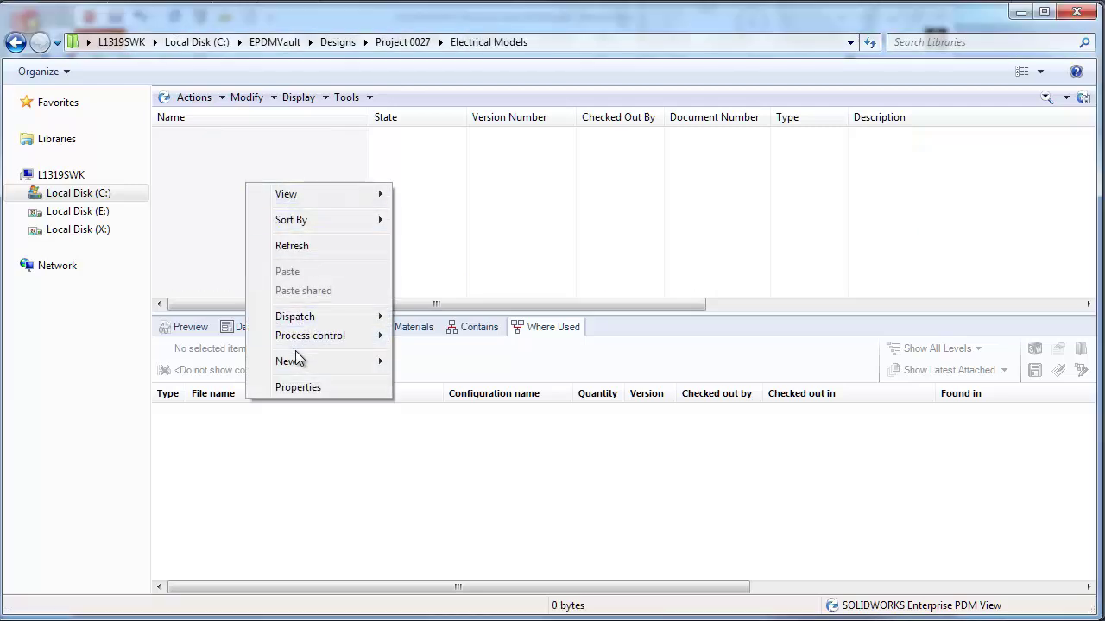
{"action": "mouse_move", "coordinate": [297, 363]}
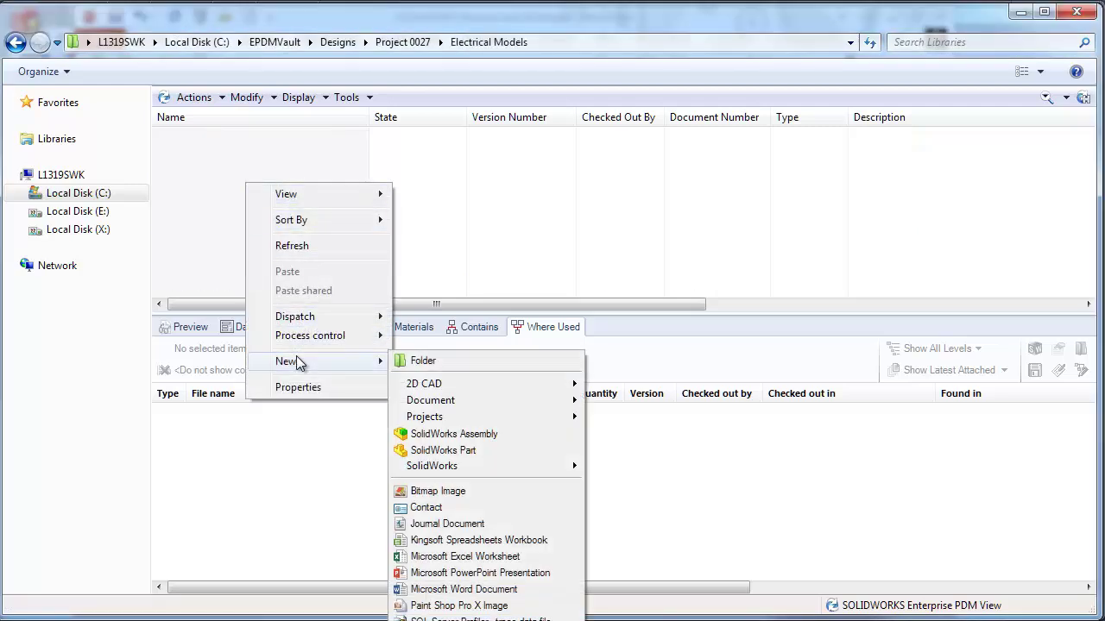
{"action": "left_click", "coordinate": [442, 436]}
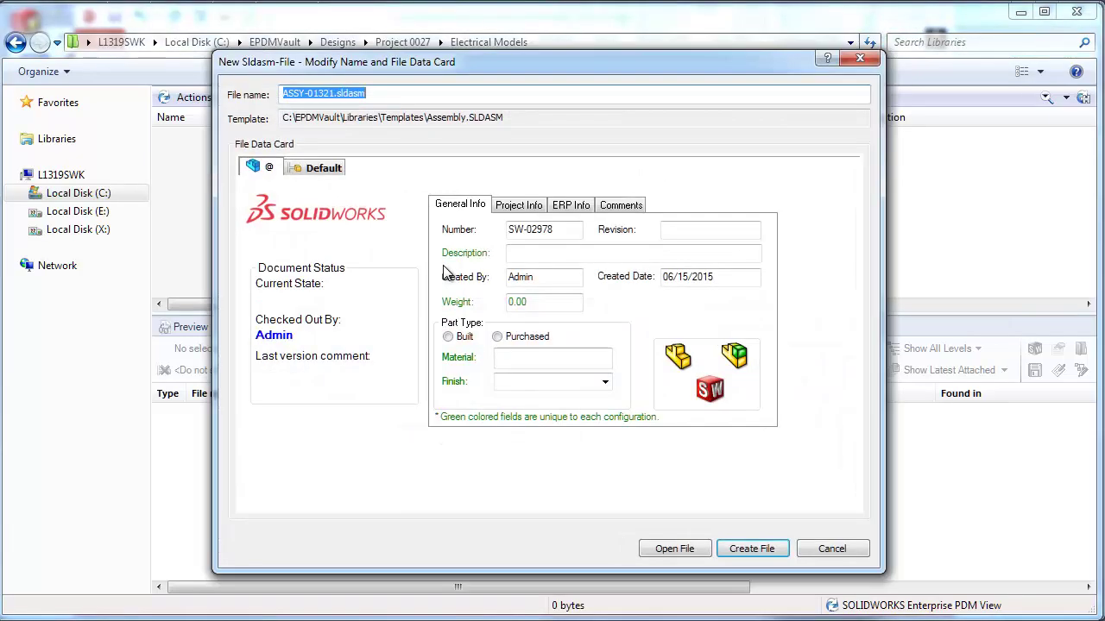
{"action": "left_click", "coordinate": [587, 252]}
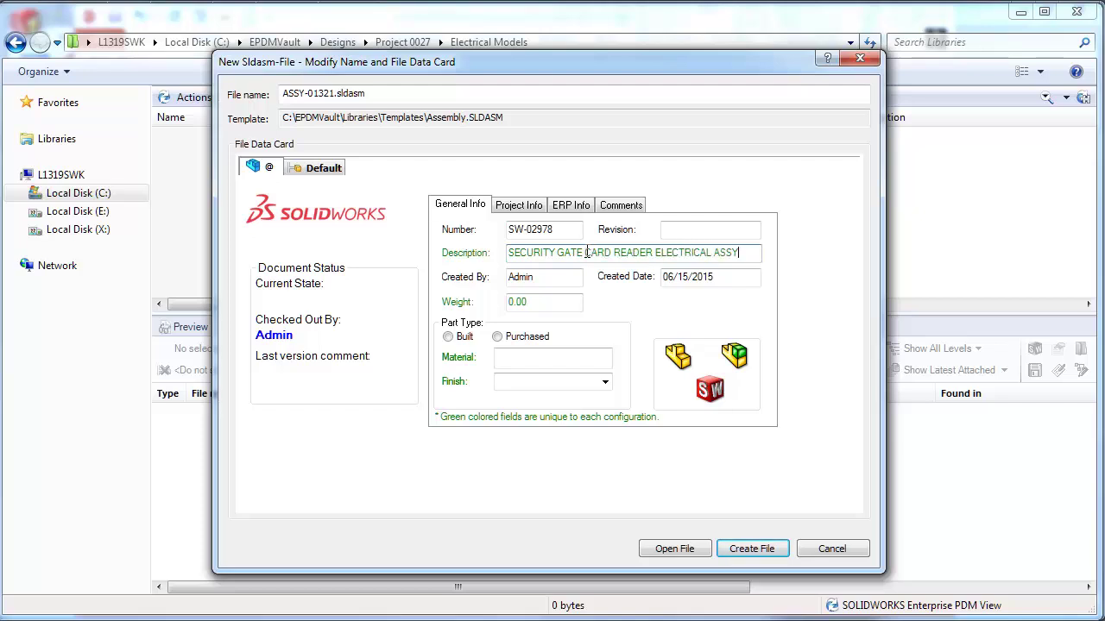
{"action": "left_click", "coordinate": [450, 337]}
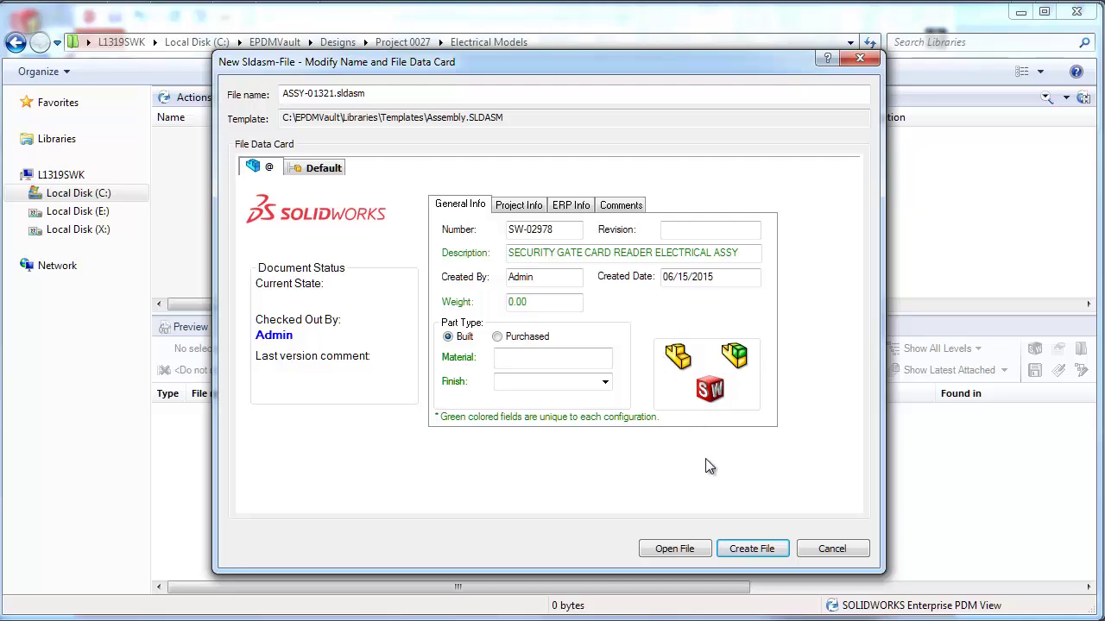
{"action": "left_click", "coordinate": [744, 552]}
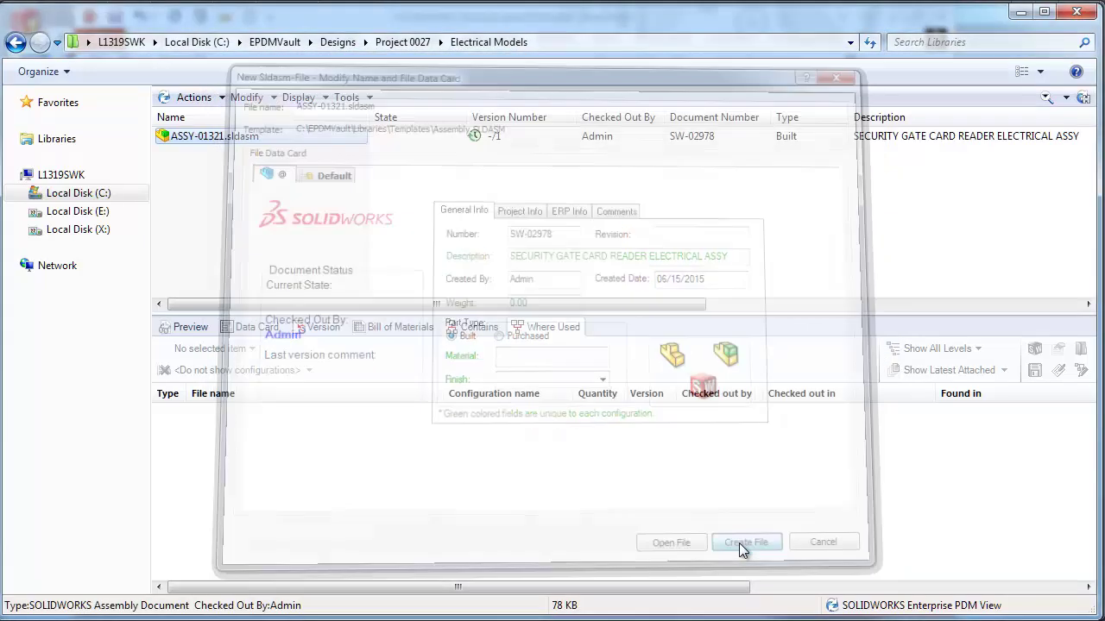
Copy the new file name ASSY-01321.sldasm without renaming the file.
{"action": "left_click", "coordinate": [214, 138]}
{"action": "left_click_drag", "start_coordinate": [263, 137], "coordinate": [175, 135]}
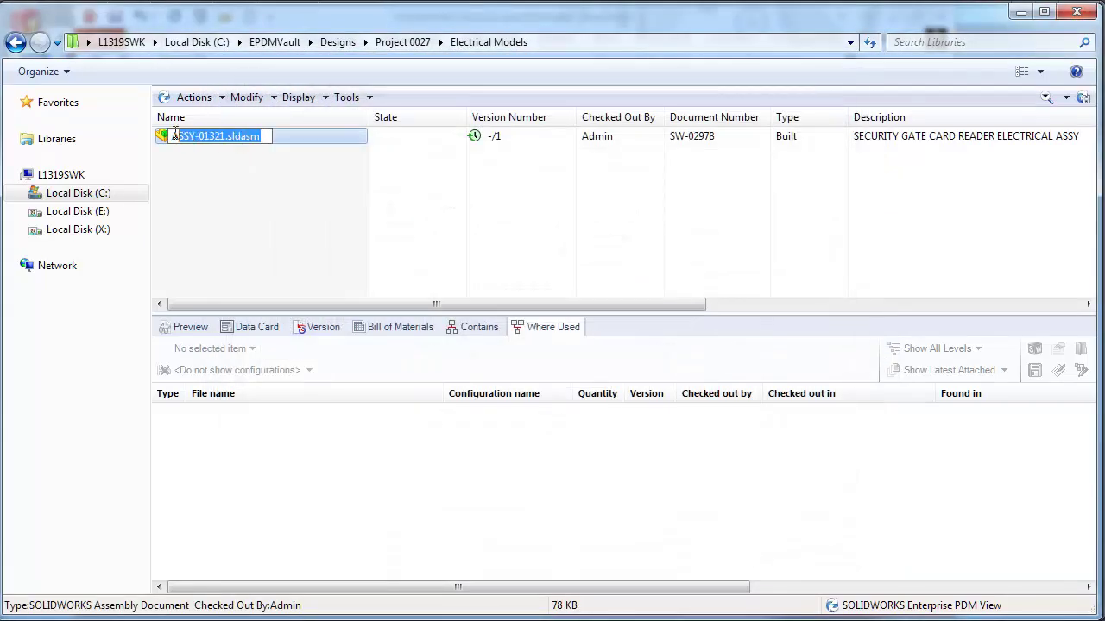
{"action": "right_click", "coordinate": [185, 138]}
{"action": "left_click", "coordinate": [233, 192]}
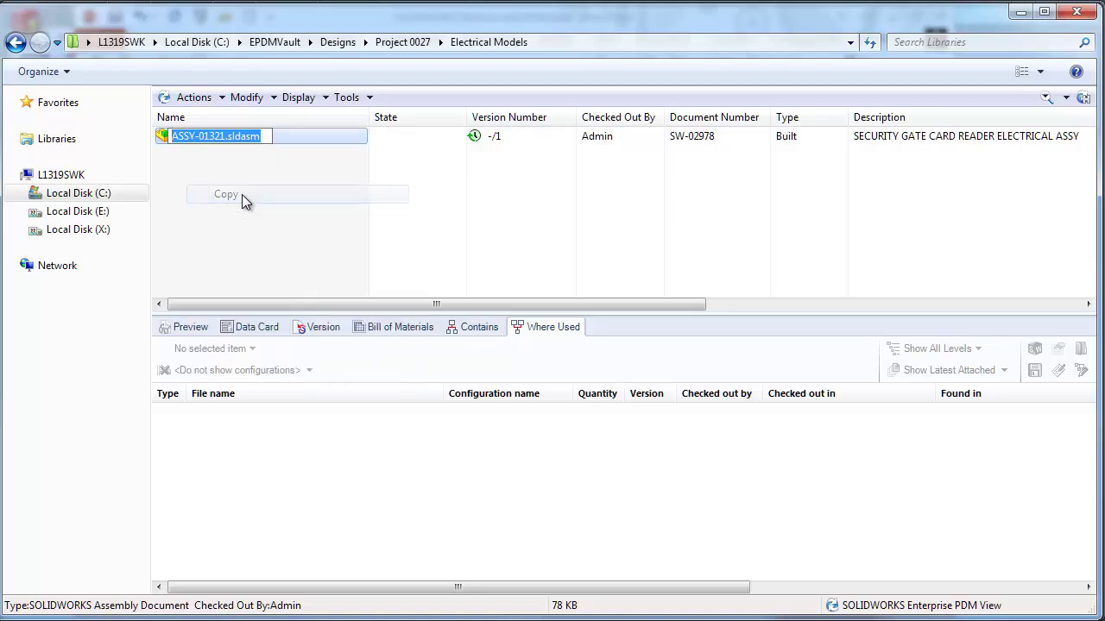
{"action": "left_click", "coordinate": [258, 187]}
Open Project 0027 and generate its SOLIDWORKS cabinet layout assembly, excluding location L1.
{"action": "key", "text": "alt+Tab"}
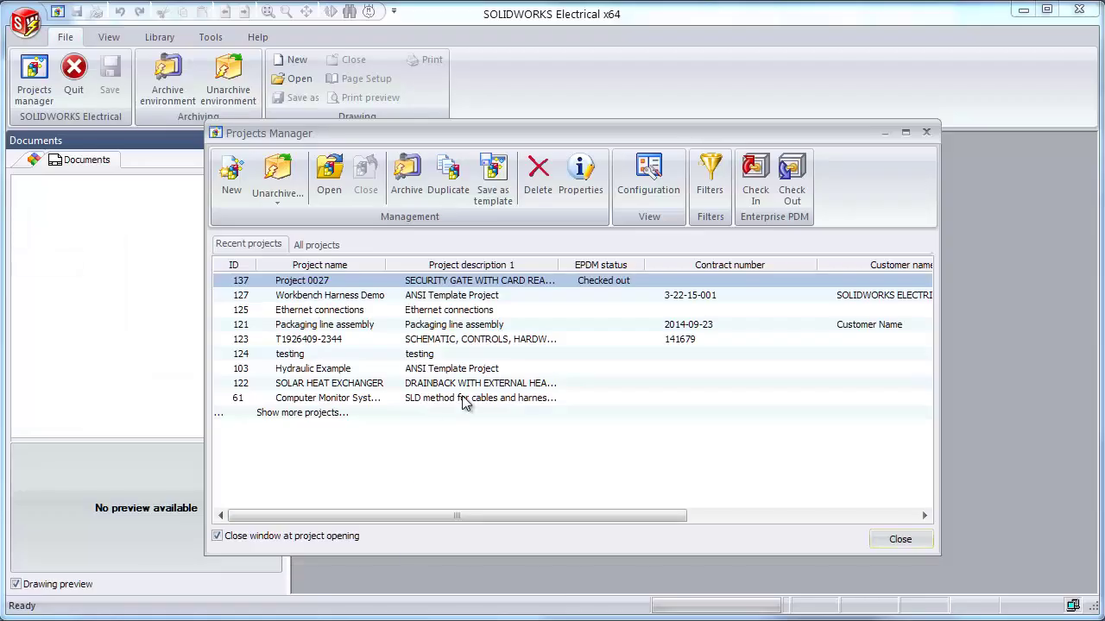
{"action": "double_click", "coordinate": [484, 284]}
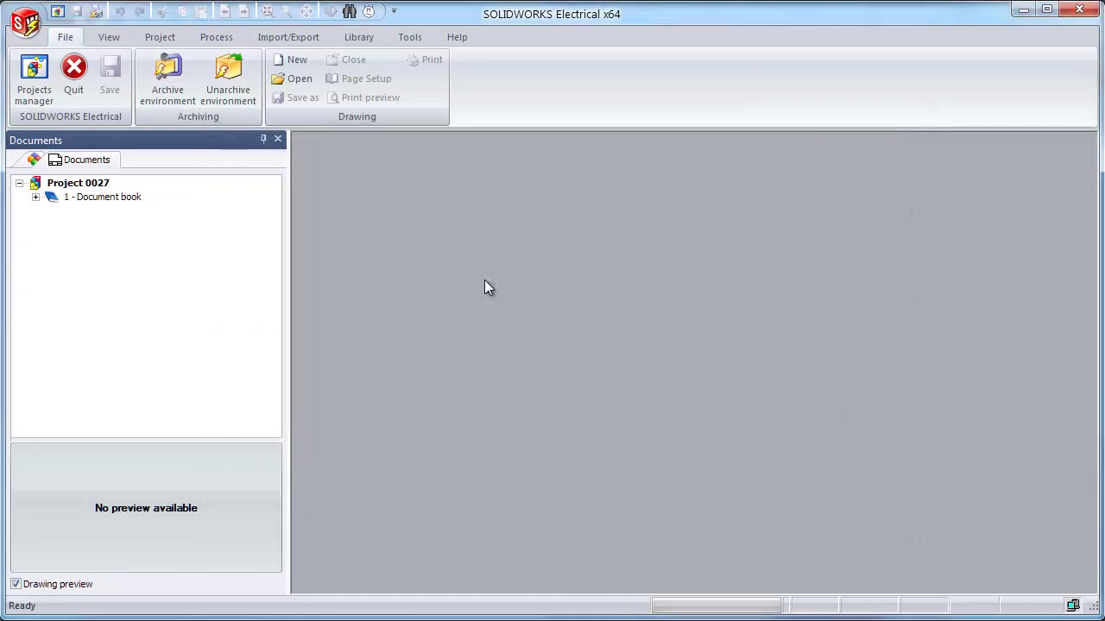
{"action": "left_click", "coordinate": [35, 196]}
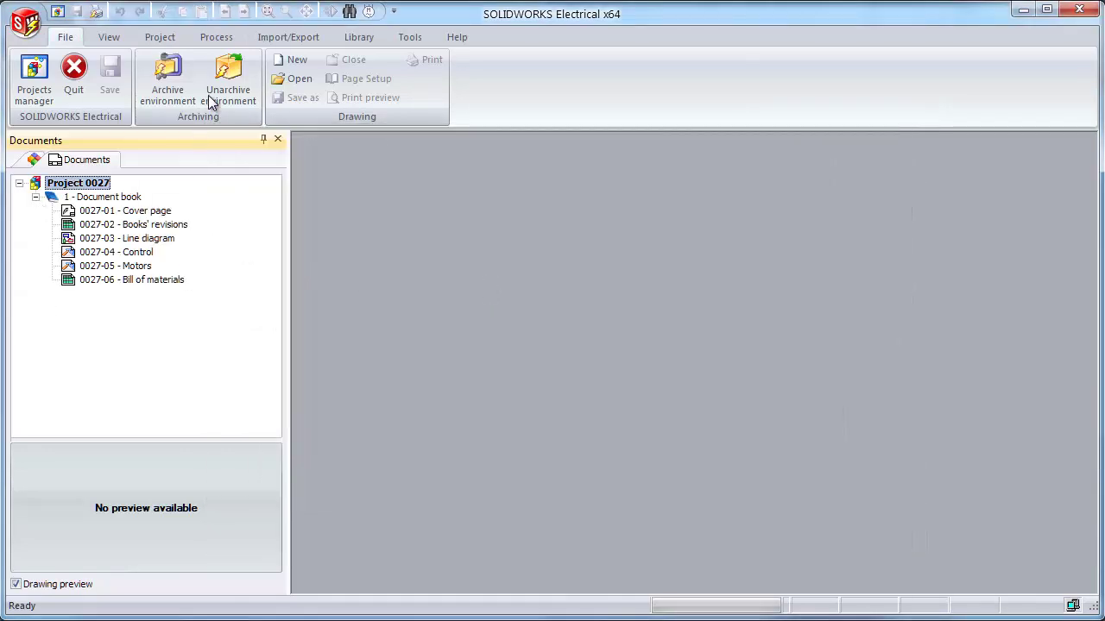
{"action": "left_click", "coordinate": [216, 36]}
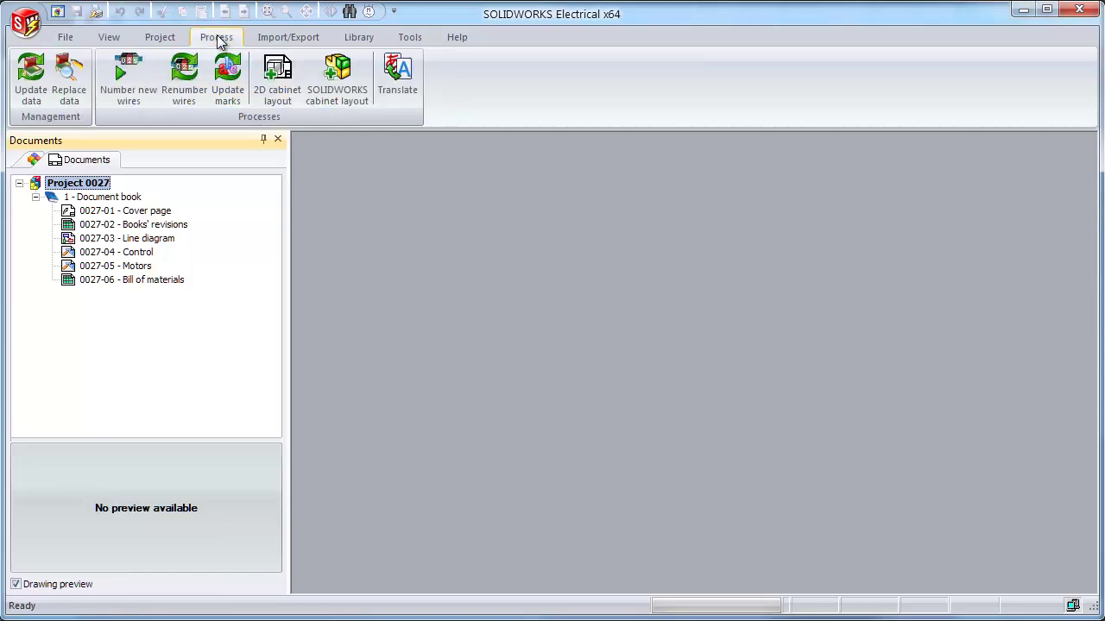
{"action": "left_click", "coordinate": [350, 93]}
{"action": "left_click", "coordinate": [168, 184]}
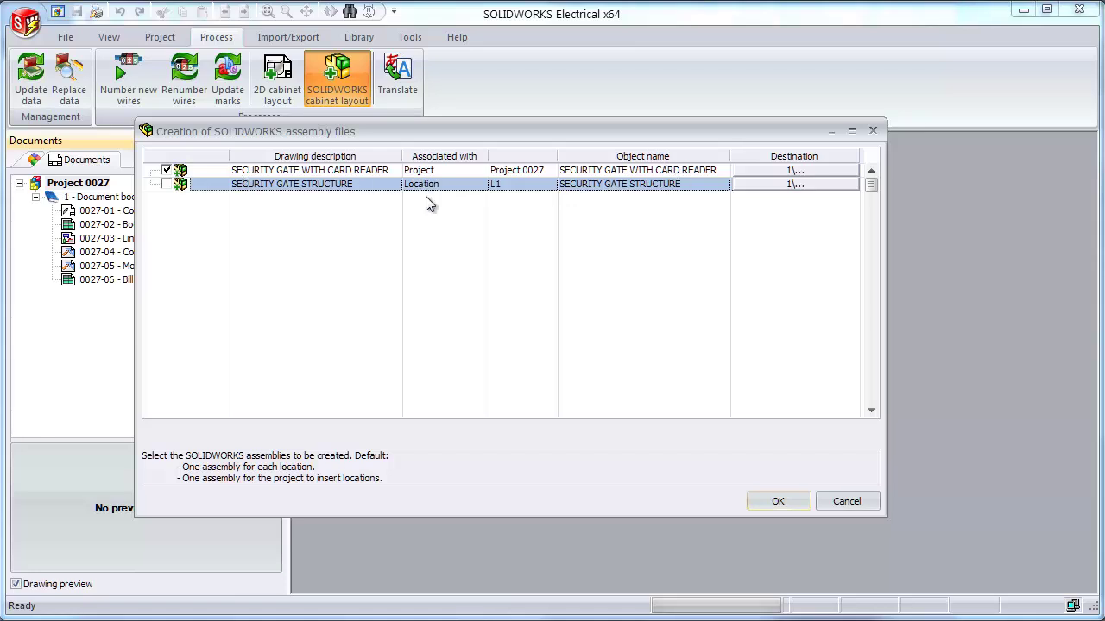
{"action": "left_click", "coordinate": [778, 502]}
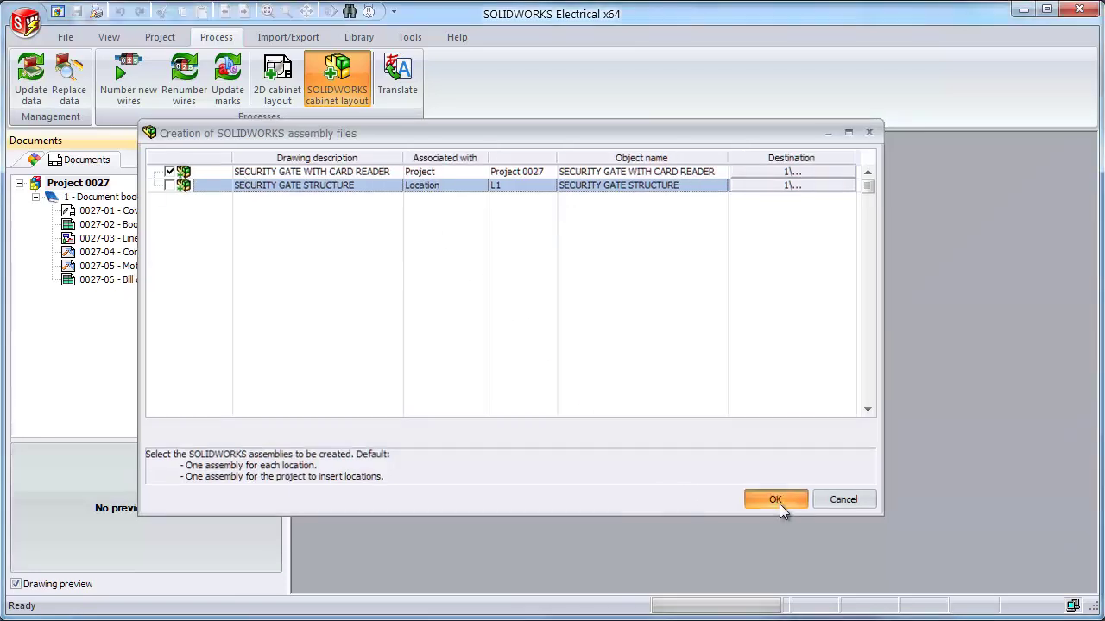
Rename assembly 0027-07's file from 2668.sldasm to ASSY-01321.sldasm.
{"action": "left_click", "coordinate": [142, 294]}
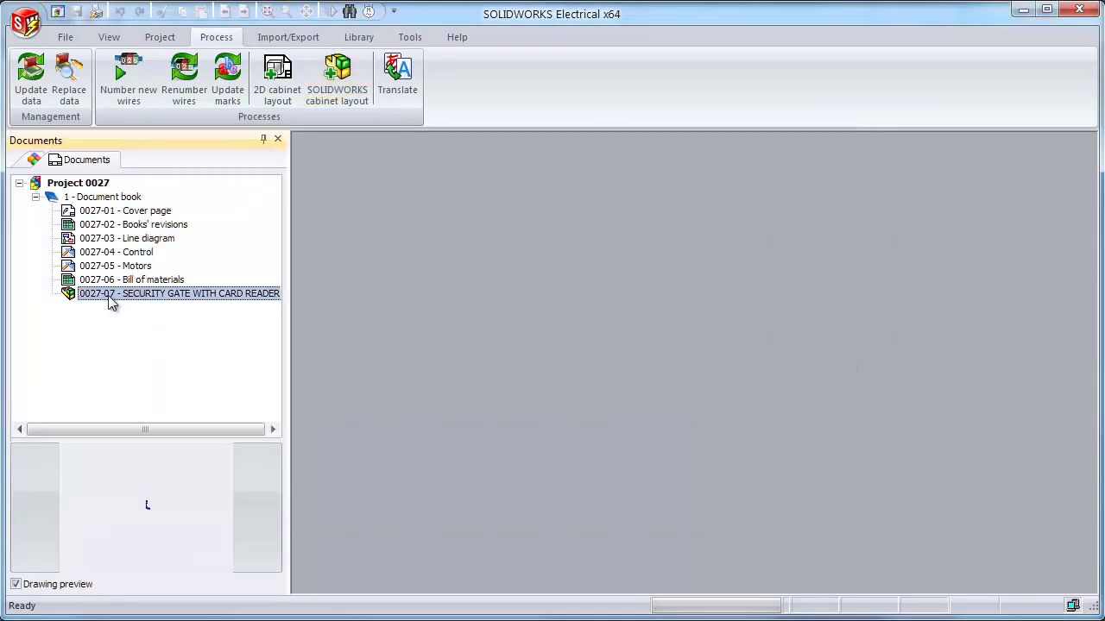
{"action": "right_click", "coordinate": [191, 299]}
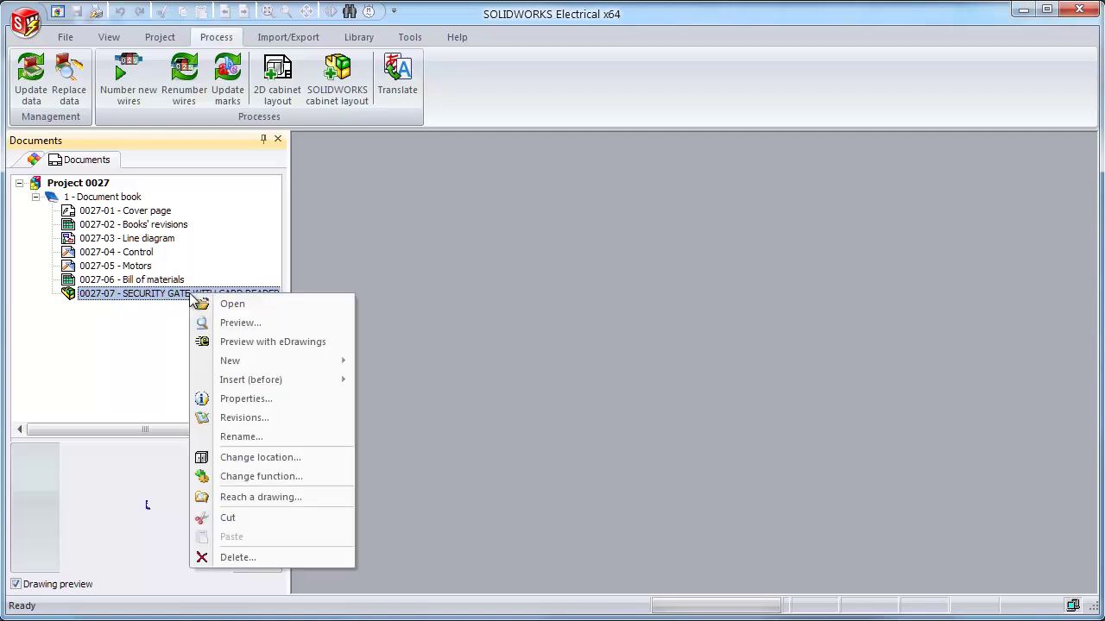
{"action": "left_click", "coordinate": [239, 438]}
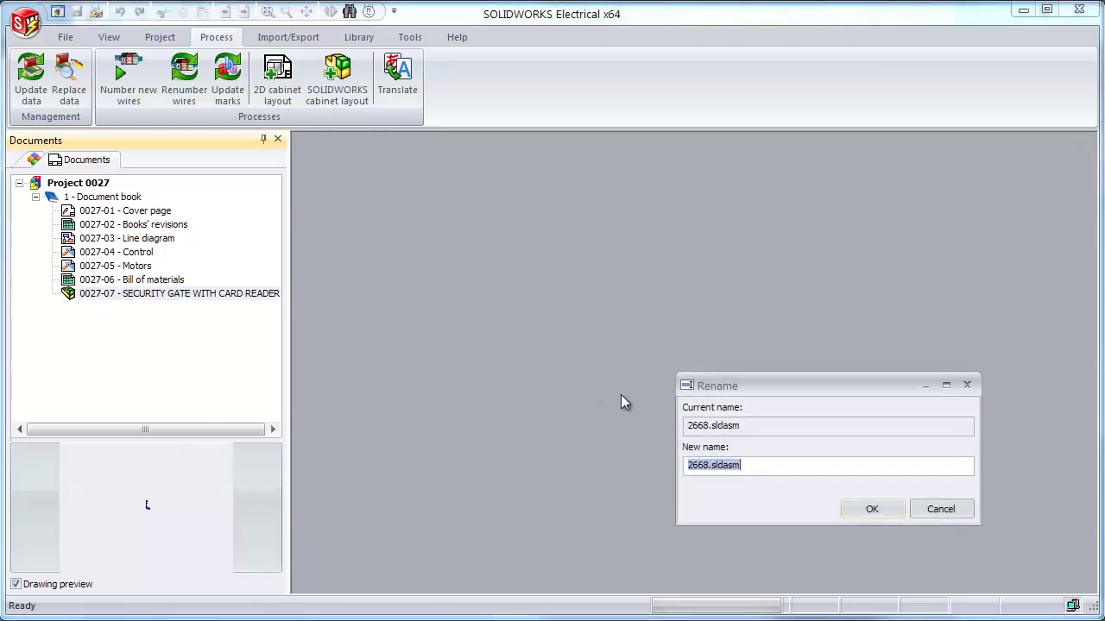
{"action": "right_click", "coordinate": [771, 464]}
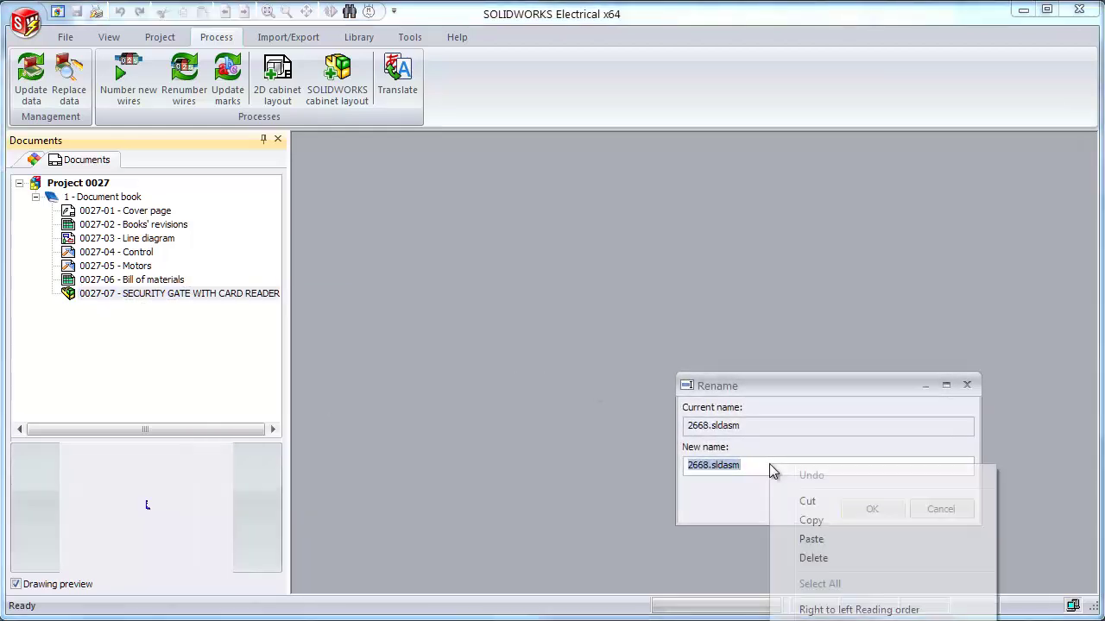
{"action": "left_click", "coordinate": [813, 539]}
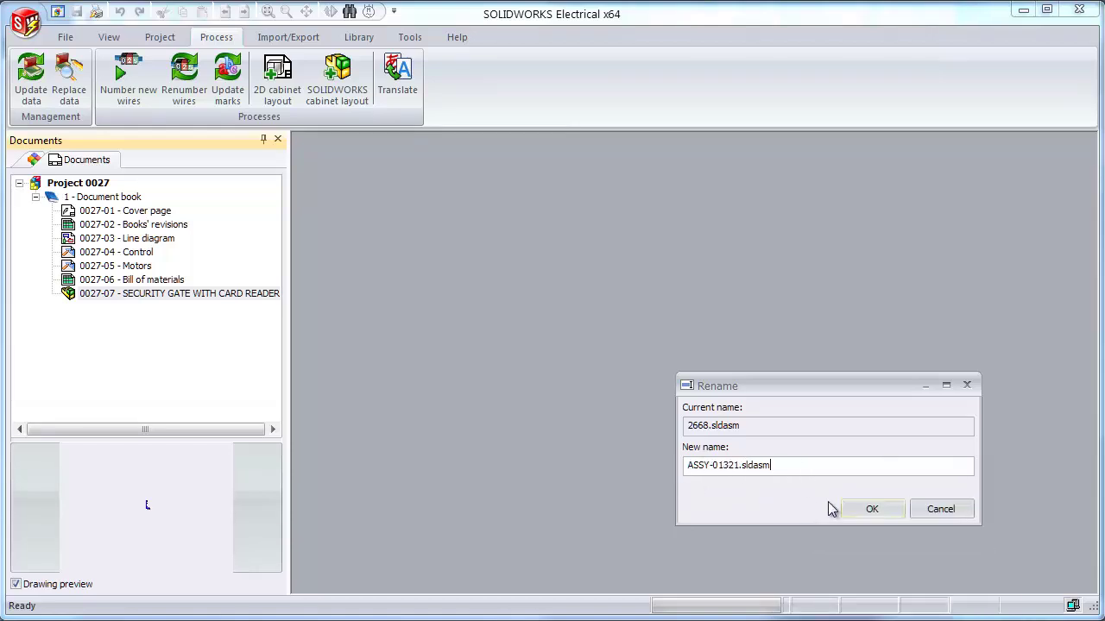
{"action": "left_click", "coordinate": [870, 511]}
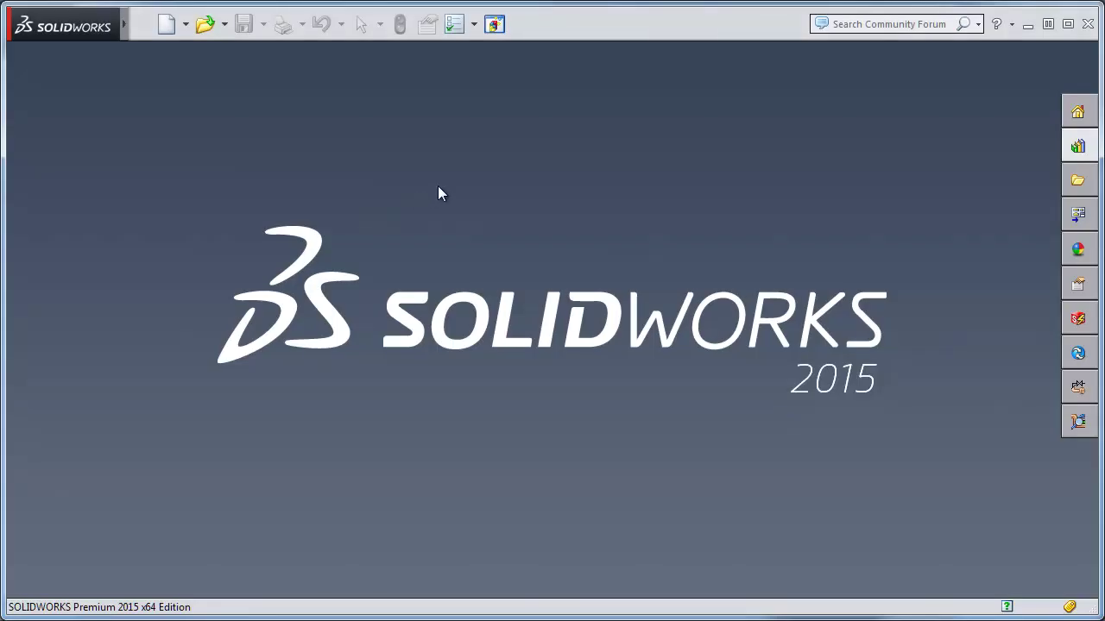
Open Project 0027 in SOLIDWORKS and open document 0027-07 from book 1.
{"action": "left_click", "coordinate": [495, 23]}
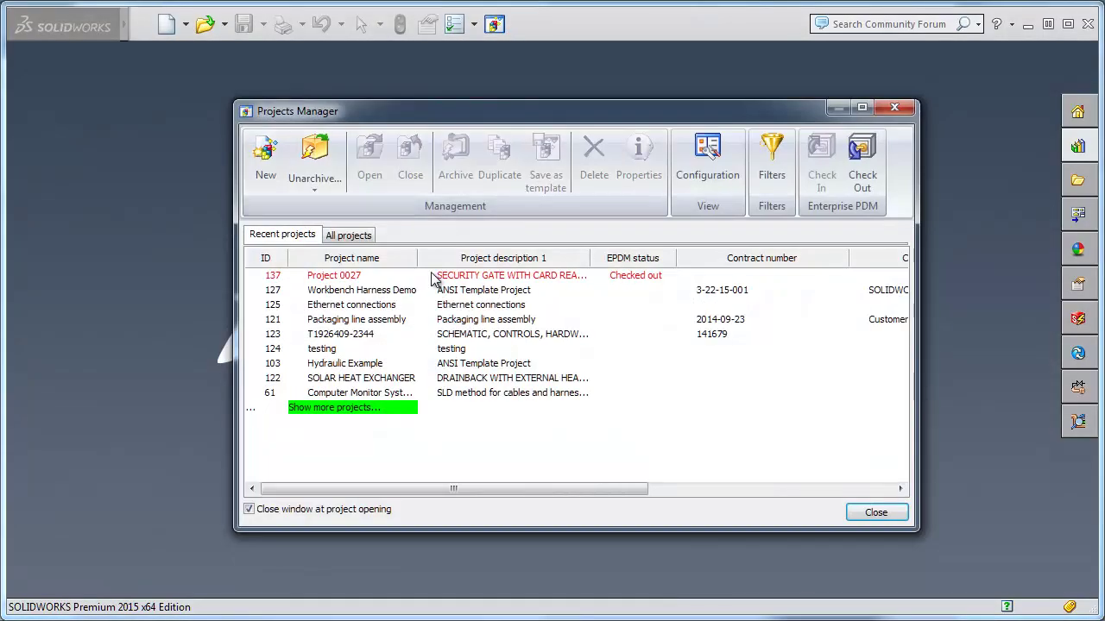
{"action": "double_click", "coordinate": [435, 276]}
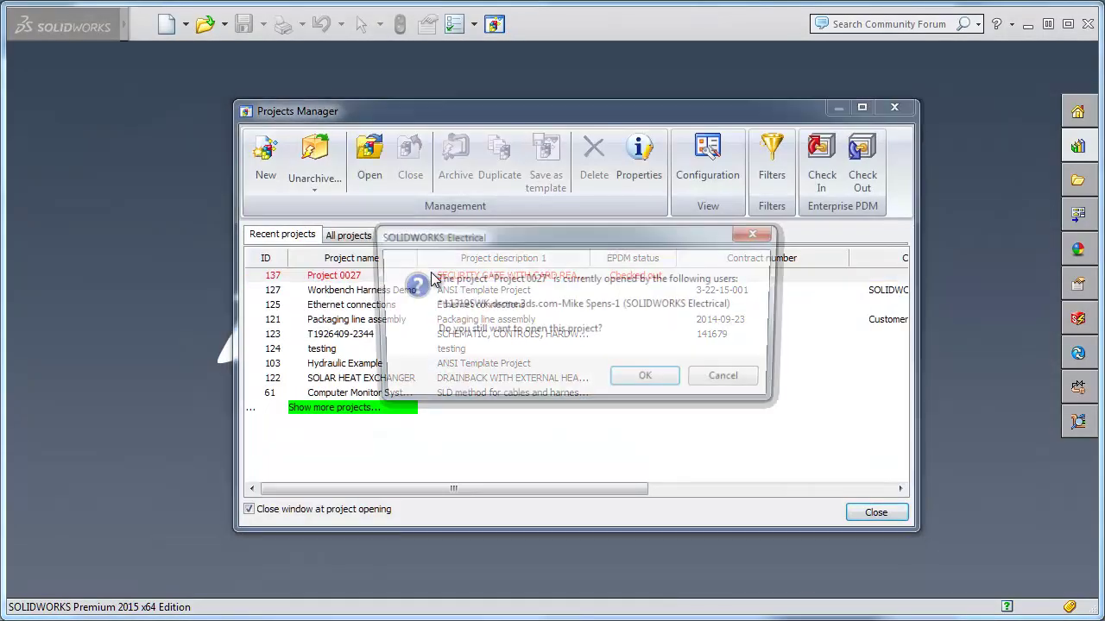
{"action": "left_click", "coordinate": [649, 381]}
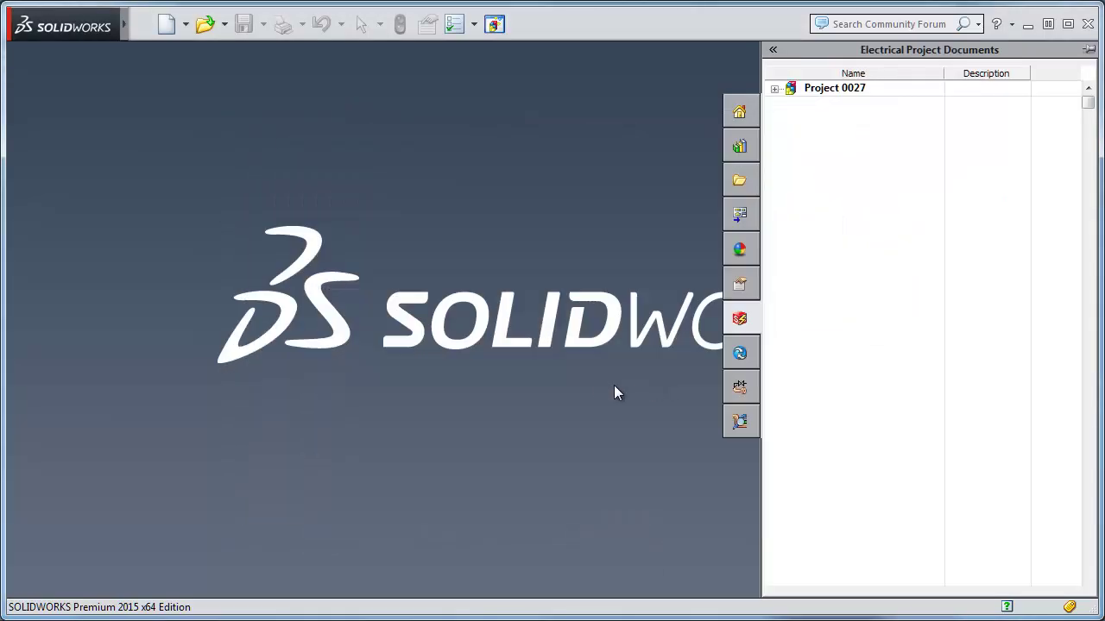
{"action": "left_click", "coordinate": [775, 89]}
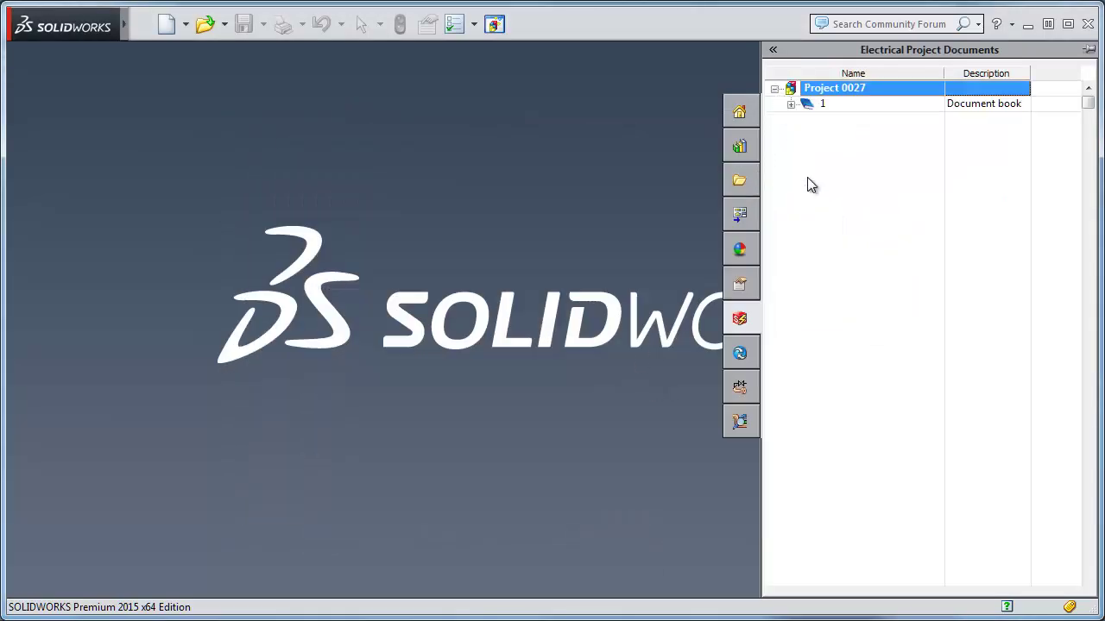
{"action": "left_click", "coordinate": [791, 105]}
{"action": "left_click", "coordinate": [851, 216]}
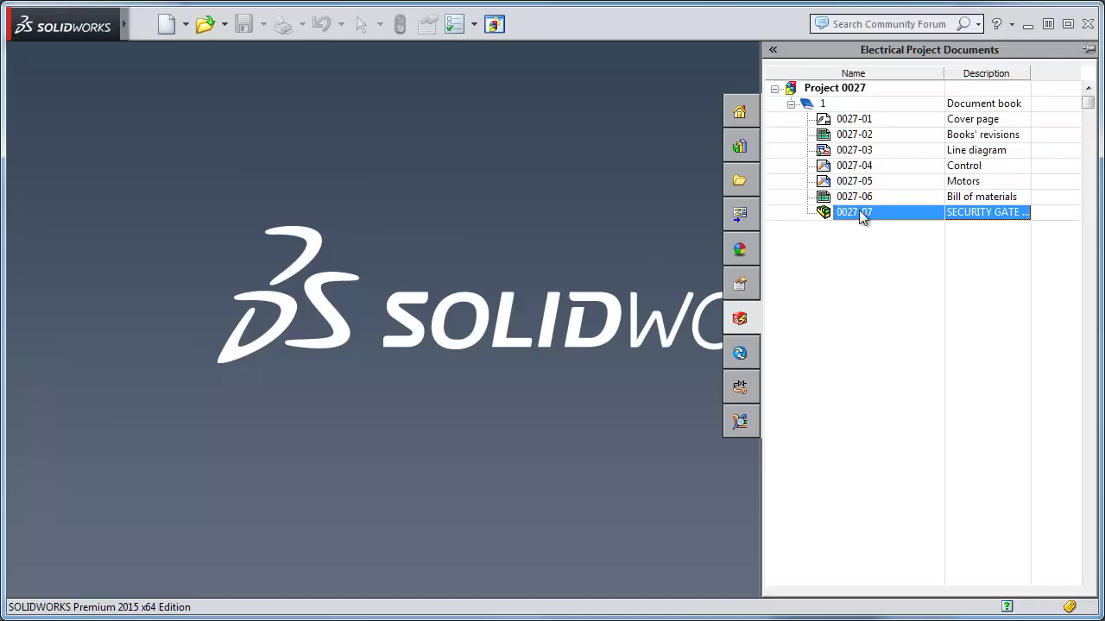
{"action": "double_click", "coordinate": [860, 214]}
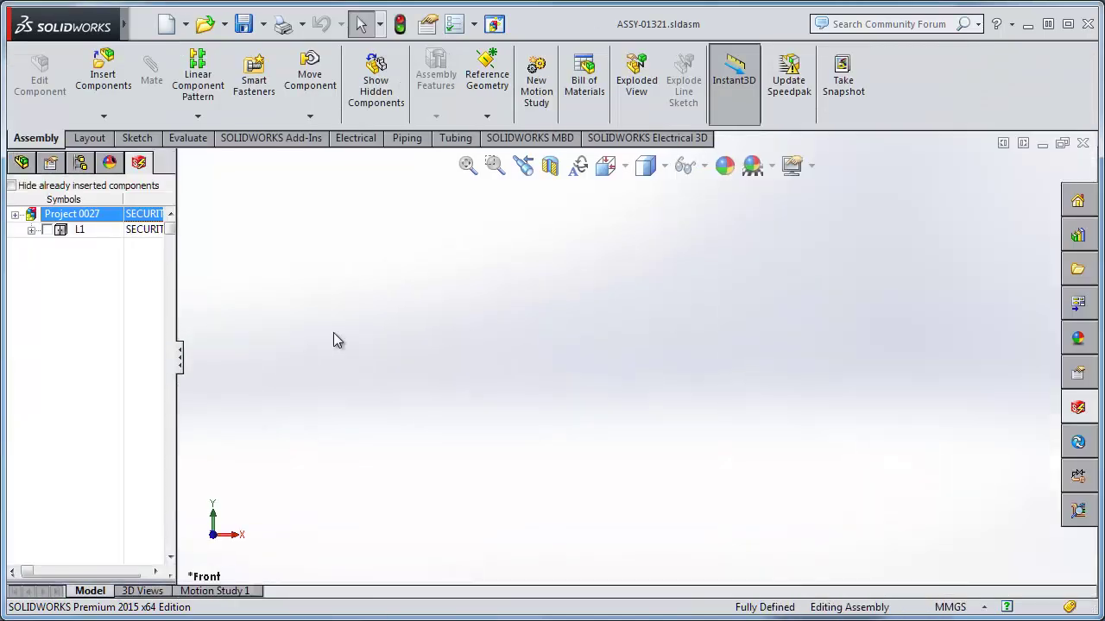
Insert 10002892.SLDASM from the DesignData folder into ASSY-01321 under location L1.
{"action": "left_click", "coordinate": [31, 230]}
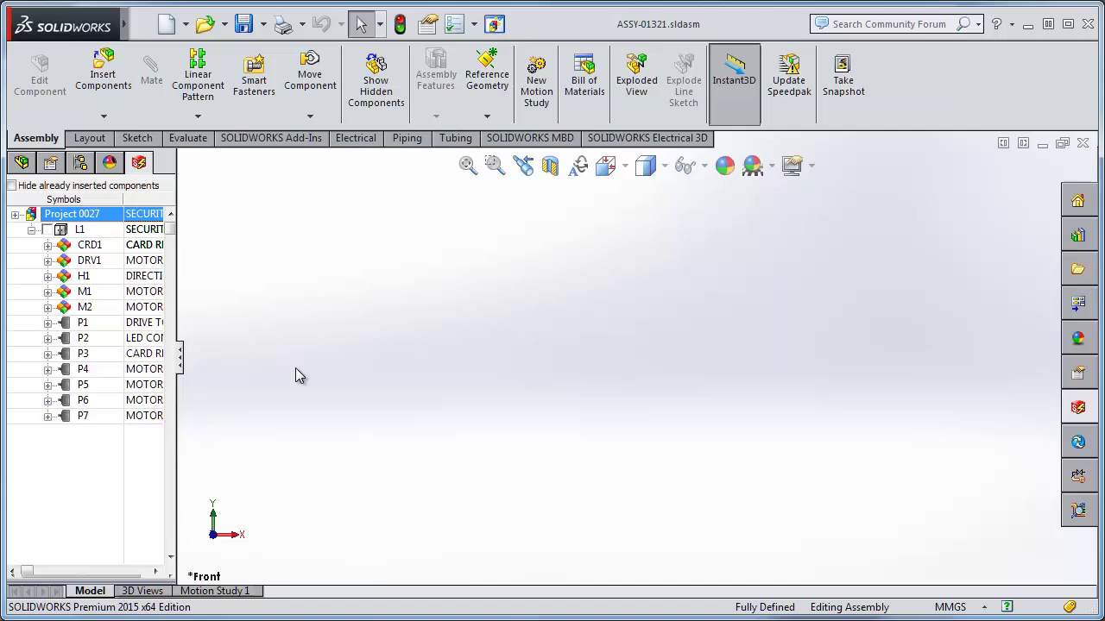
{"action": "left_click", "coordinate": [99, 80]}
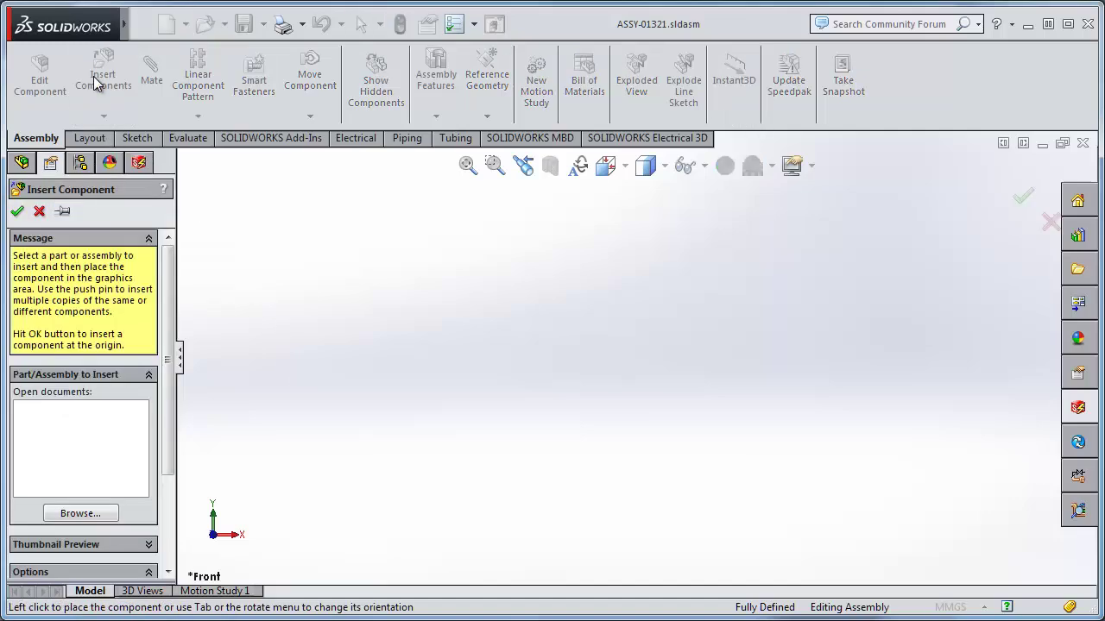
{"action": "left_click", "coordinate": [80, 513]}
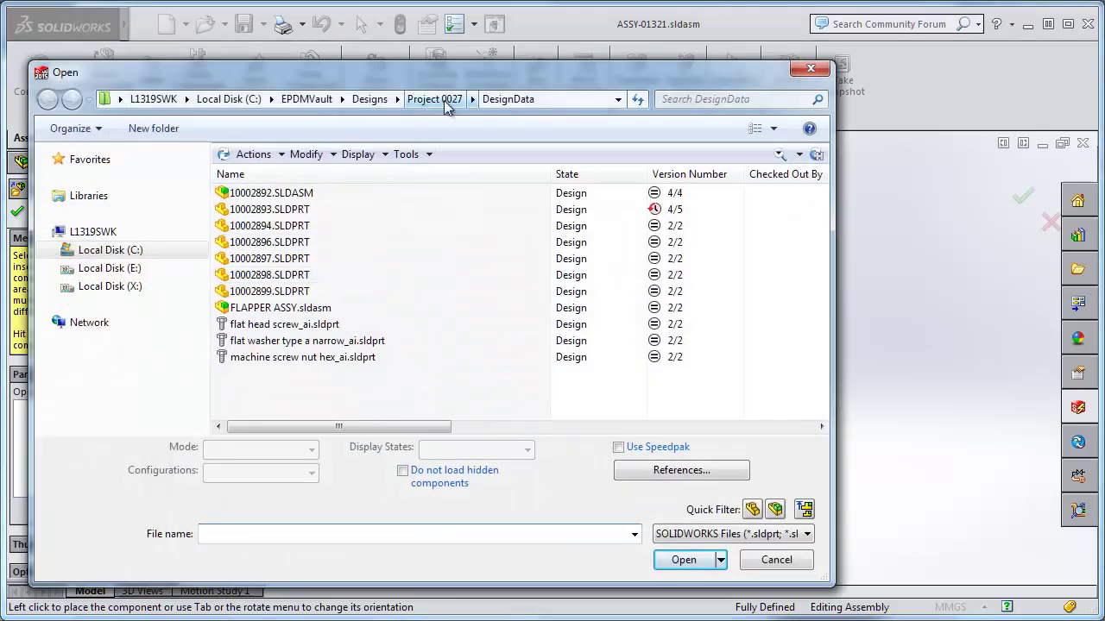
{"action": "left_click", "coordinate": [247, 195]}
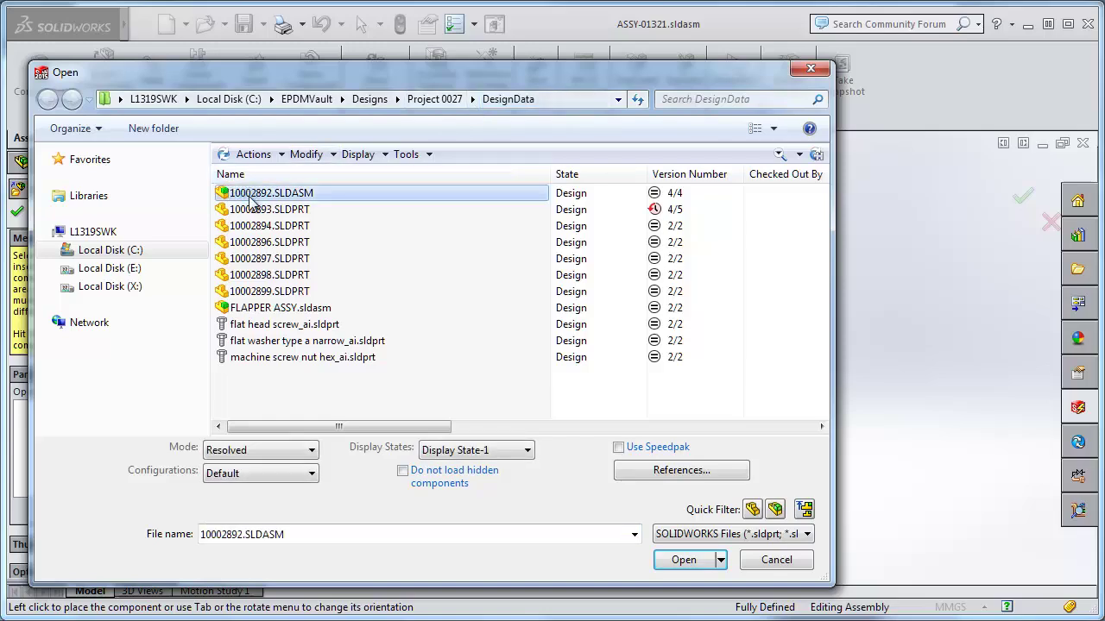
{"action": "left_click", "coordinate": [678, 566]}
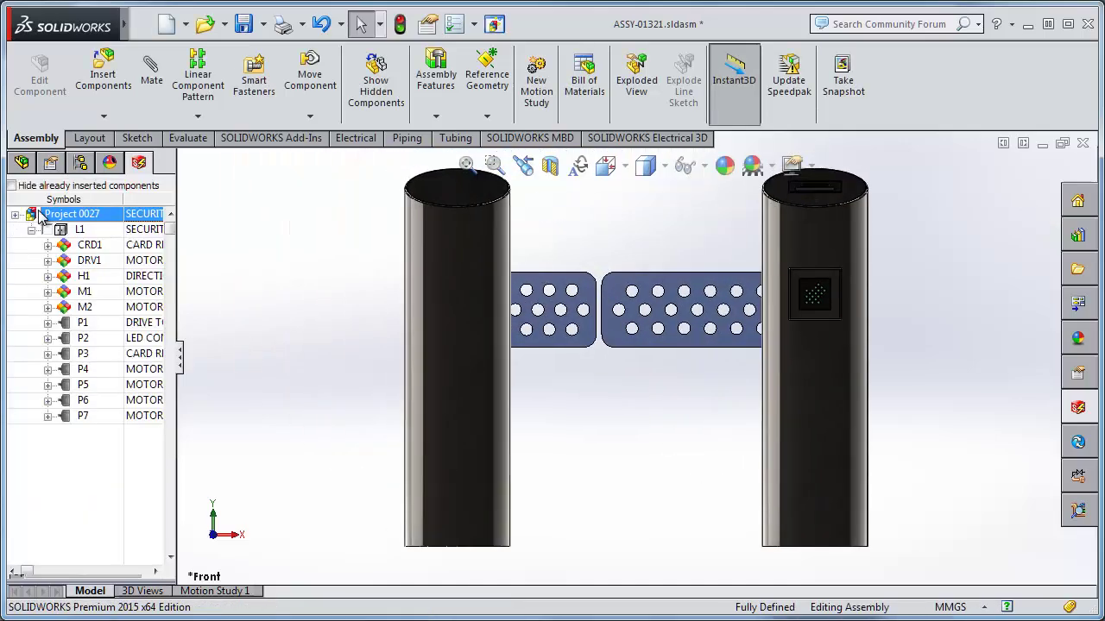
In isometric view, hide the gate's pillars and beams and widen the Electrical components tree.
{"action": "key", "text": "ctrl+7"}
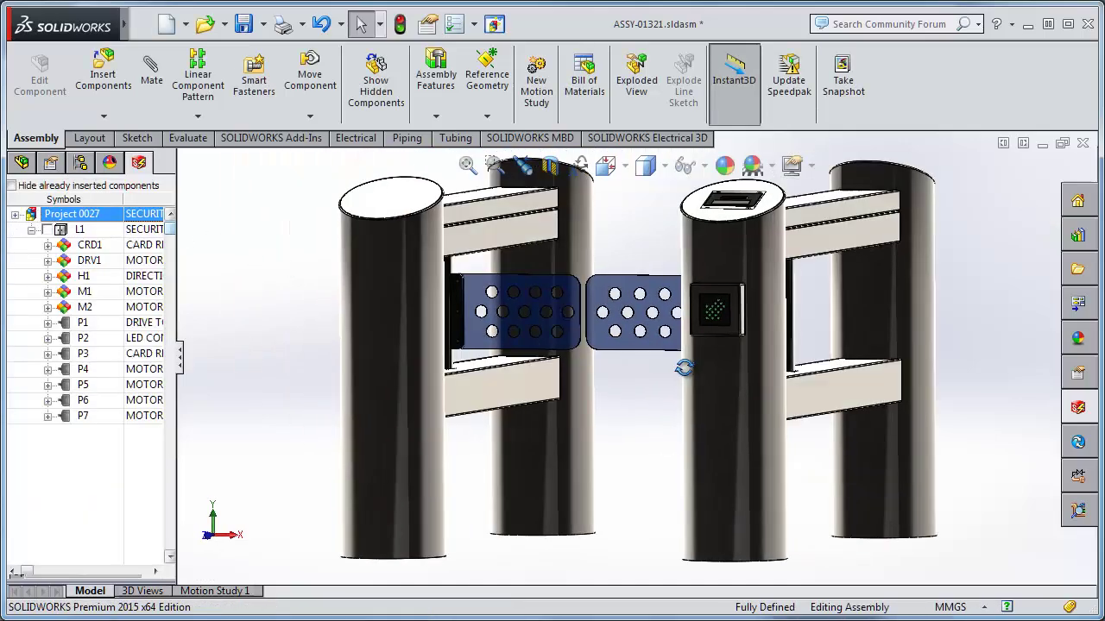
{"action": "scroll", "coordinate": [687, 455], "scroll_direction": "up", "scroll_amount": 5}
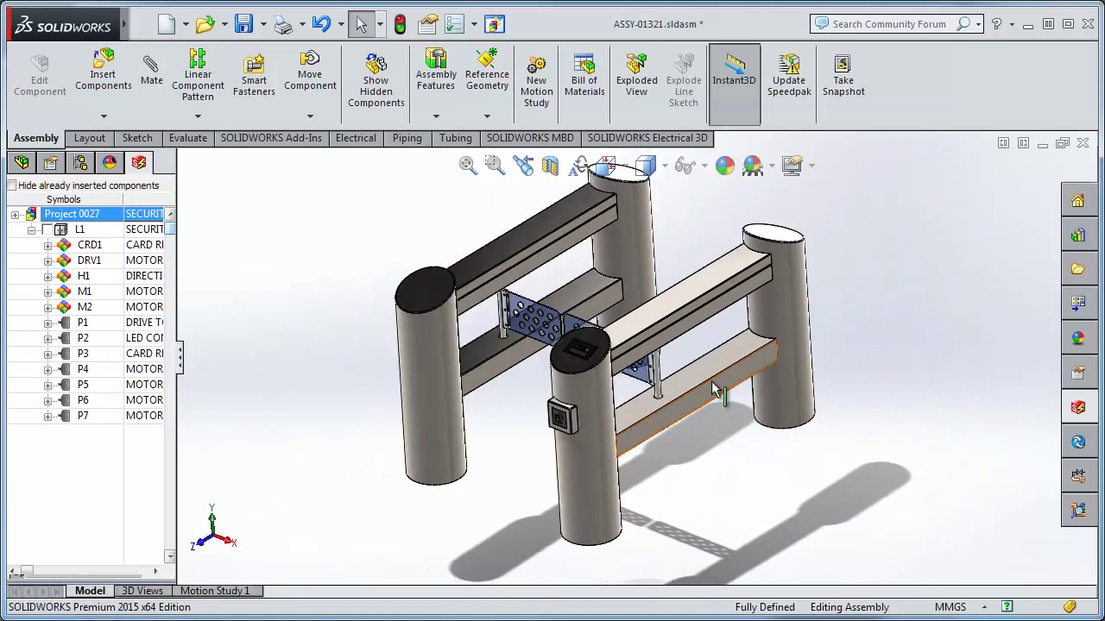
{"action": "left_click", "coordinate": [729, 339]}
{"action": "key", "text": "Tab"}
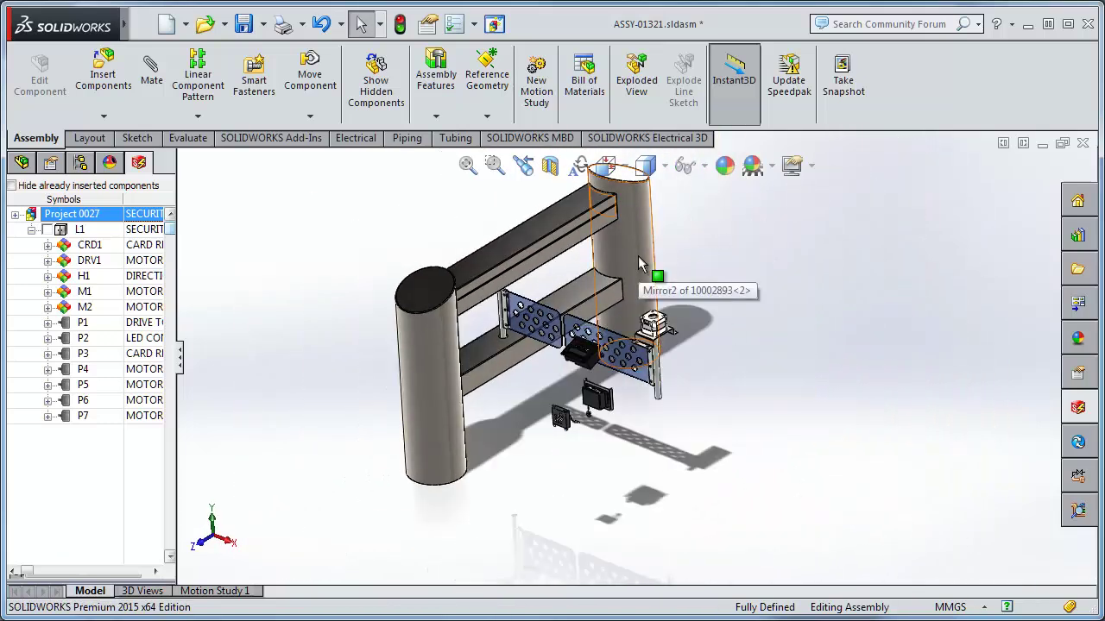
{"action": "key", "text": "Tab"}
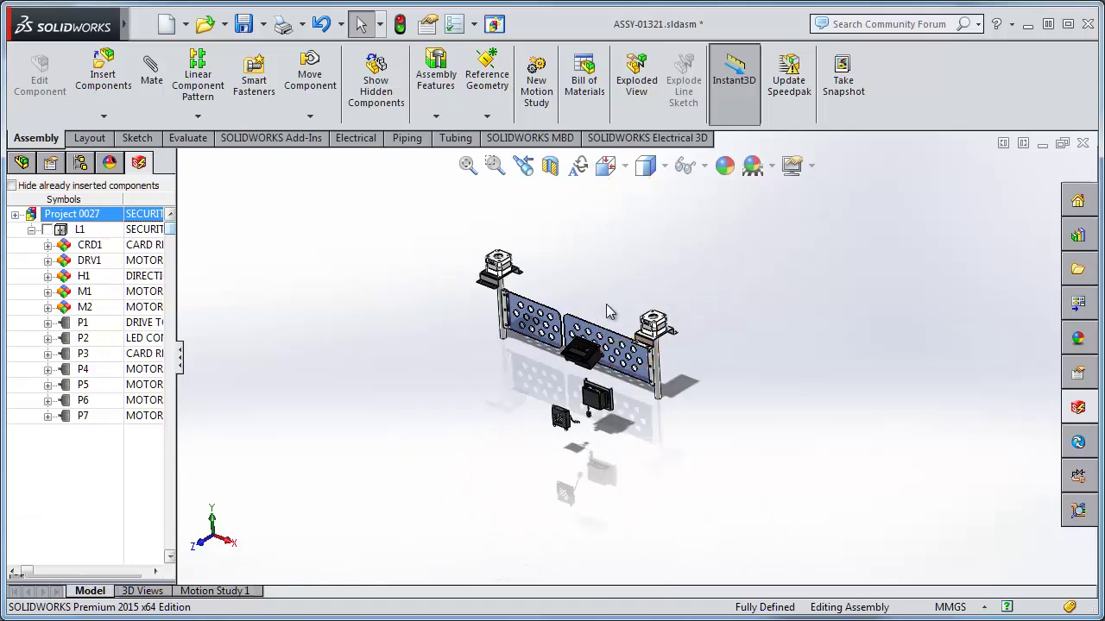
{"action": "scroll", "coordinate": [603, 309], "scroll_direction": "down", "scroll_amount": 3}
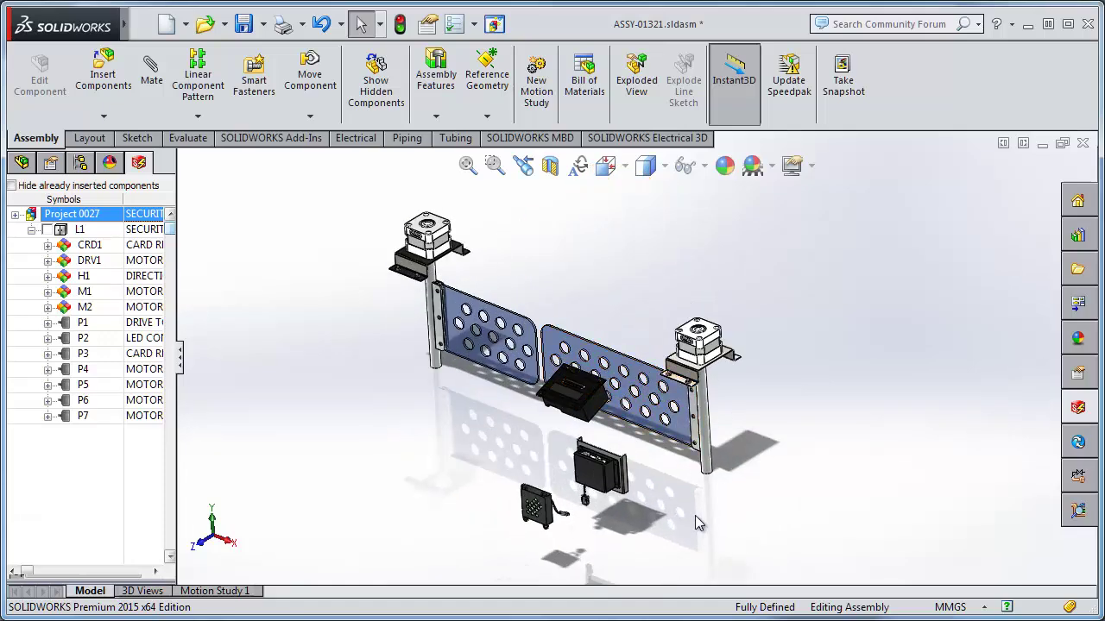
{"action": "scroll", "coordinate": [689, 512], "scroll_direction": "down", "scroll_amount": 2}
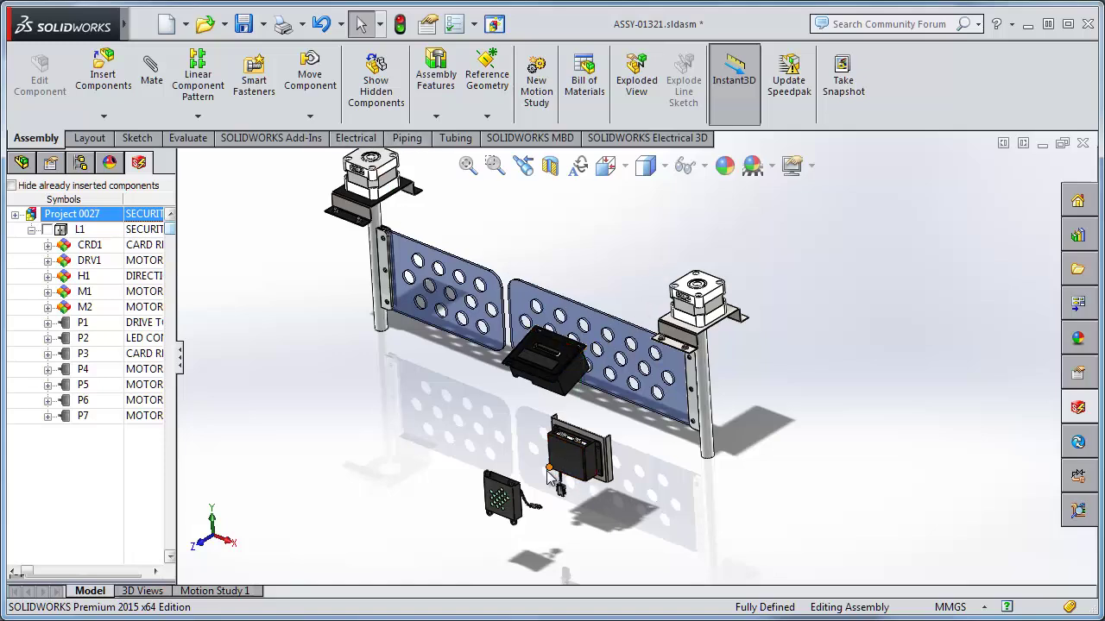
{"action": "scroll", "coordinate": [580, 446], "scroll_direction": "down", "scroll_amount": 2}
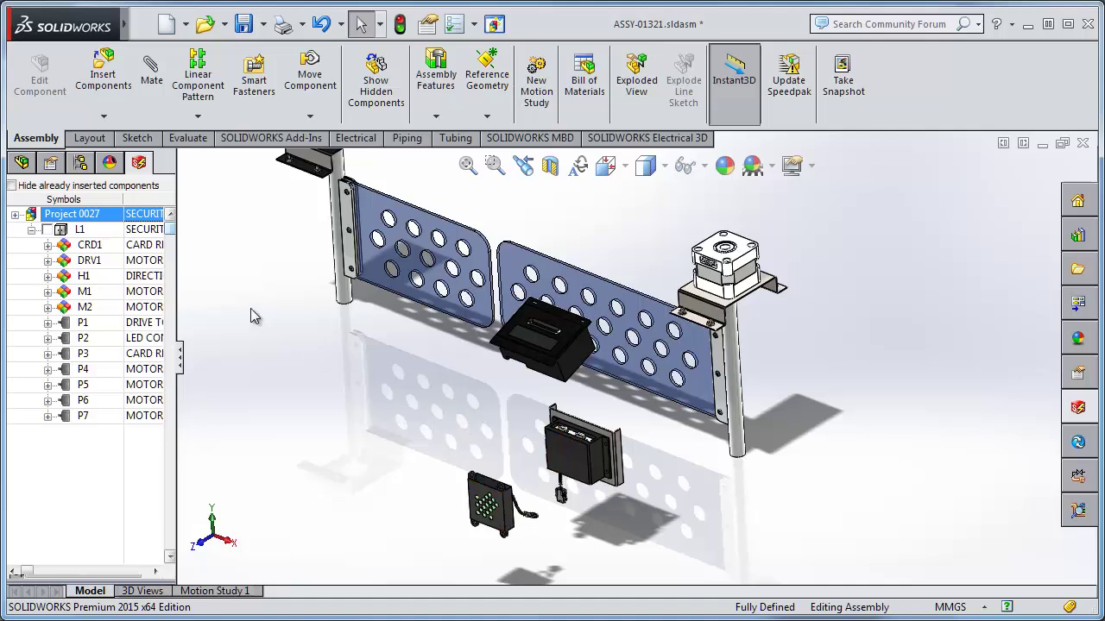
{"action": "left_click", "coordinate": [180, 304]}
{"action": "left_click_drag", "start_coordinate": [179, 303], "coordinate": [236, 311]}
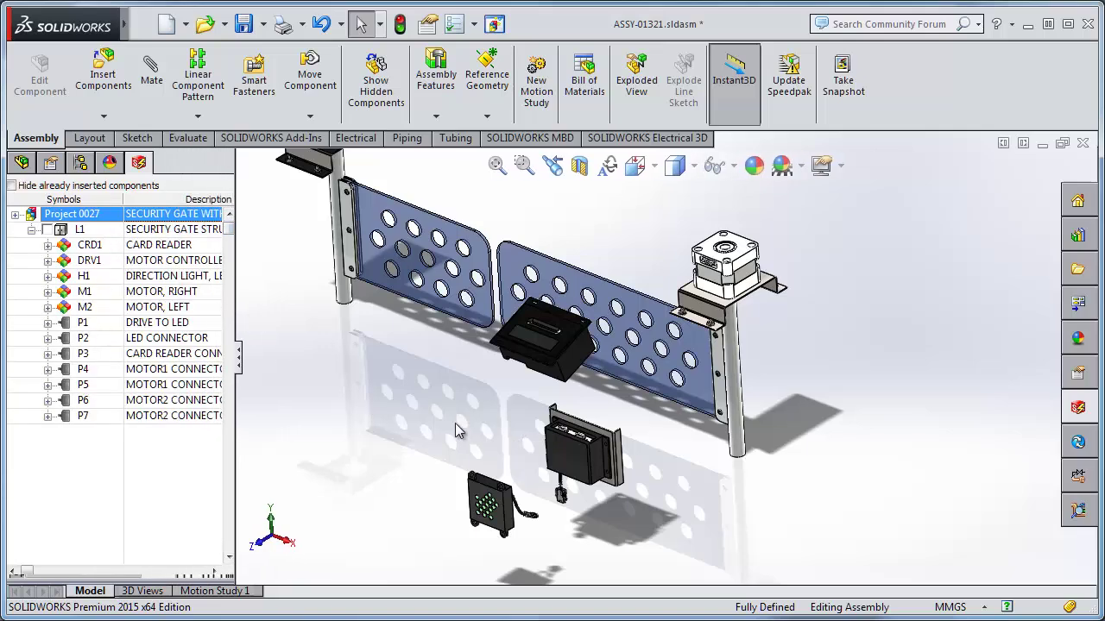
Associate the DRV1 motor controller with the motor drive box in ASSY-01321.
{"action": "right_click", "coordinate": [101, 263]}
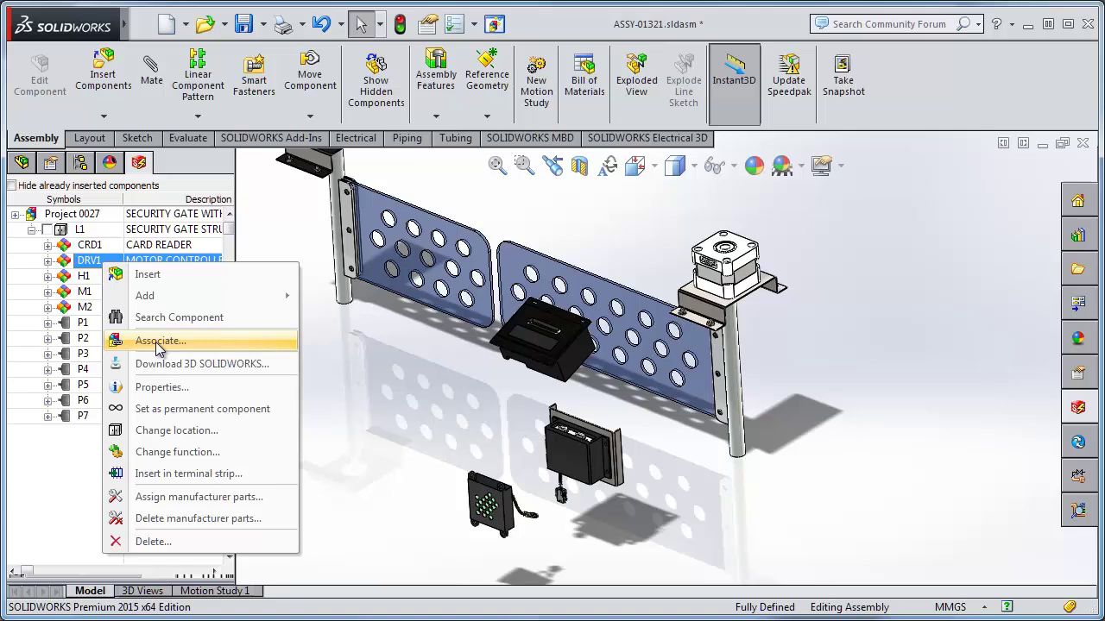
{"action": "left_click", "coordinate": [158, 343]}
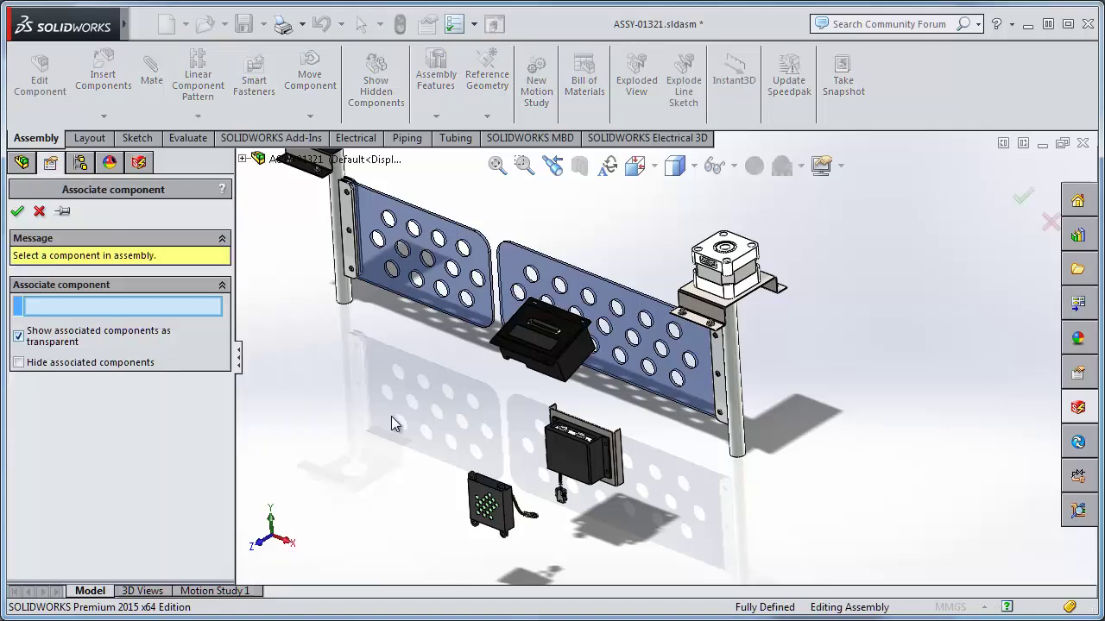
{"action": "left_click", "coordinate": [569, 464]}
{"action": "key", "text": "Return"}
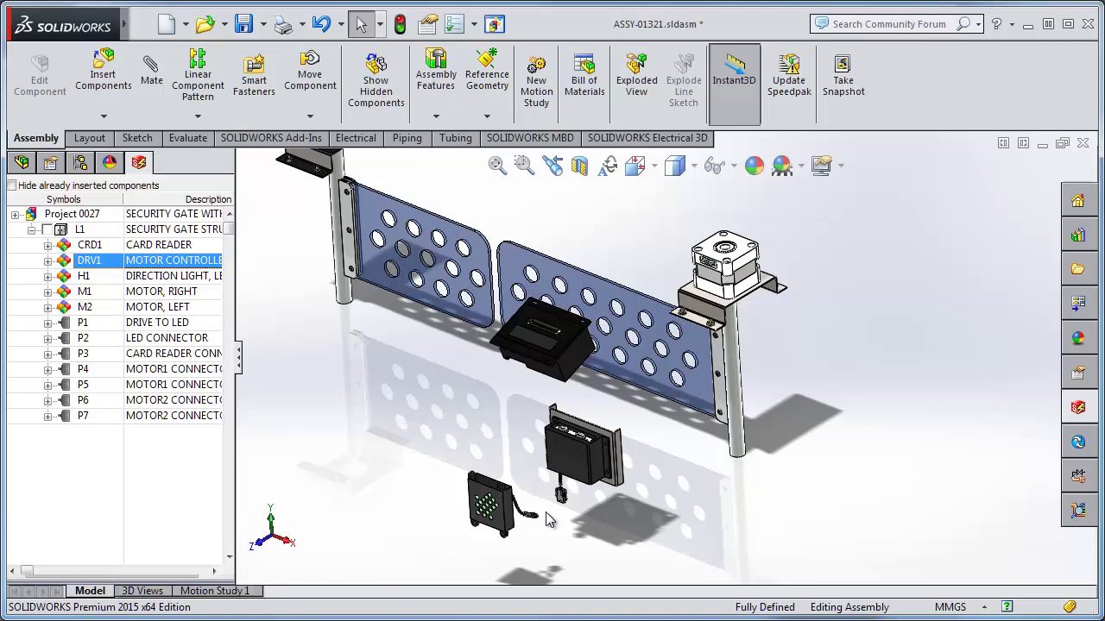
{"action": "scroll", "coordinate": [561, 533], "scroll_direction": "down", "scroll_amount": 5}
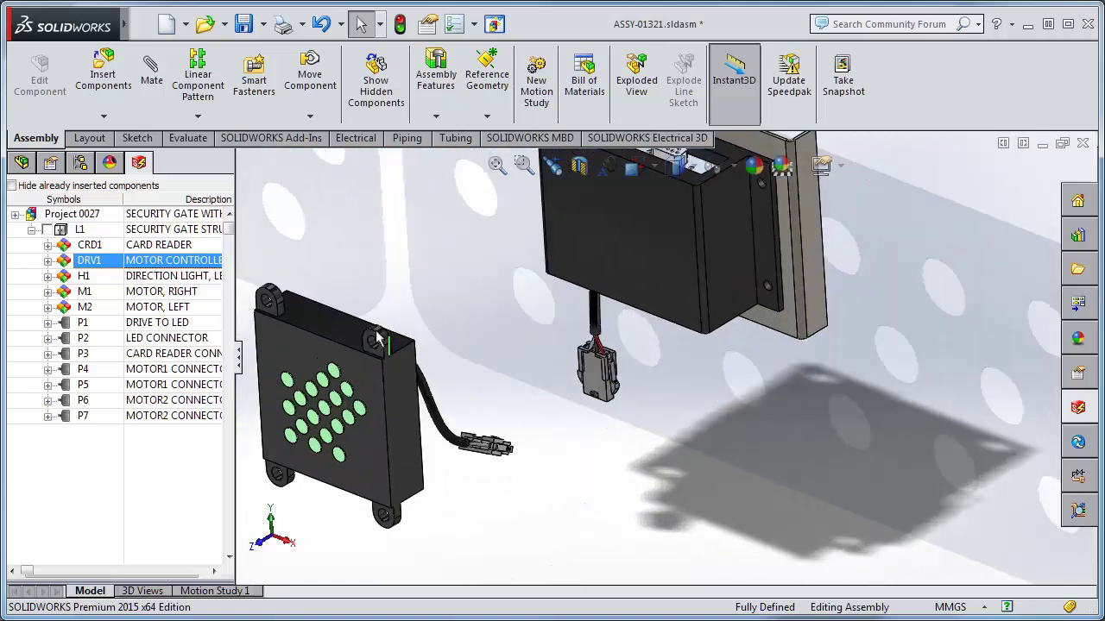
Insert connector P1 and mate it onto the motor drive's hanging cable connector.
{"action": "right_click", "coordinate": [148, 320]}
{"action": "left_click", "coordinate": [208, 338]}
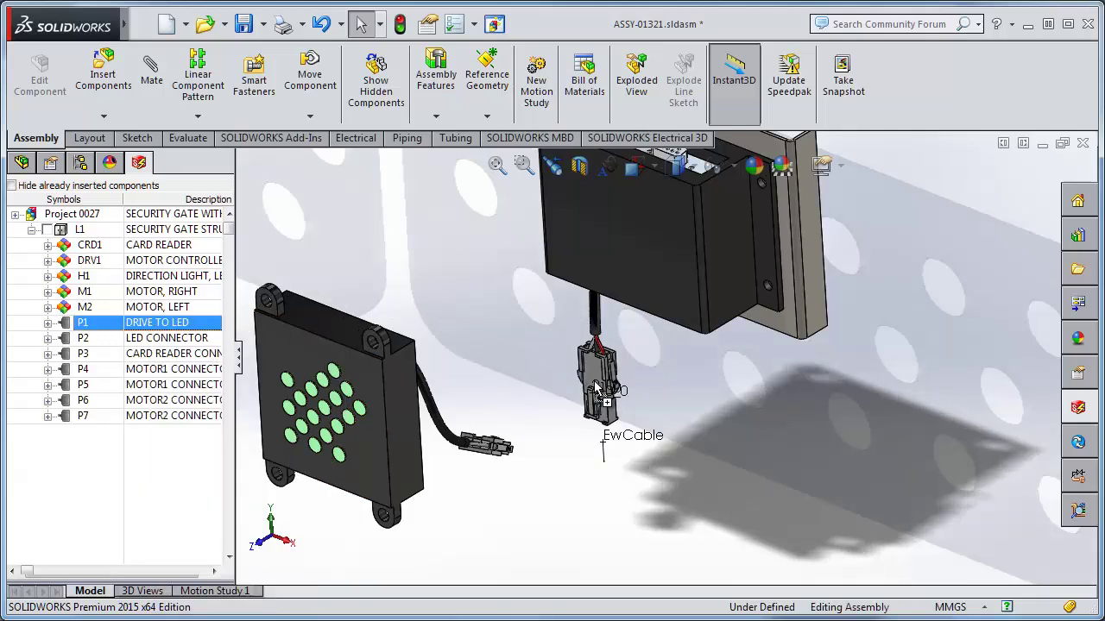
{"action": "left_click", "coordinate": [595, 388]}
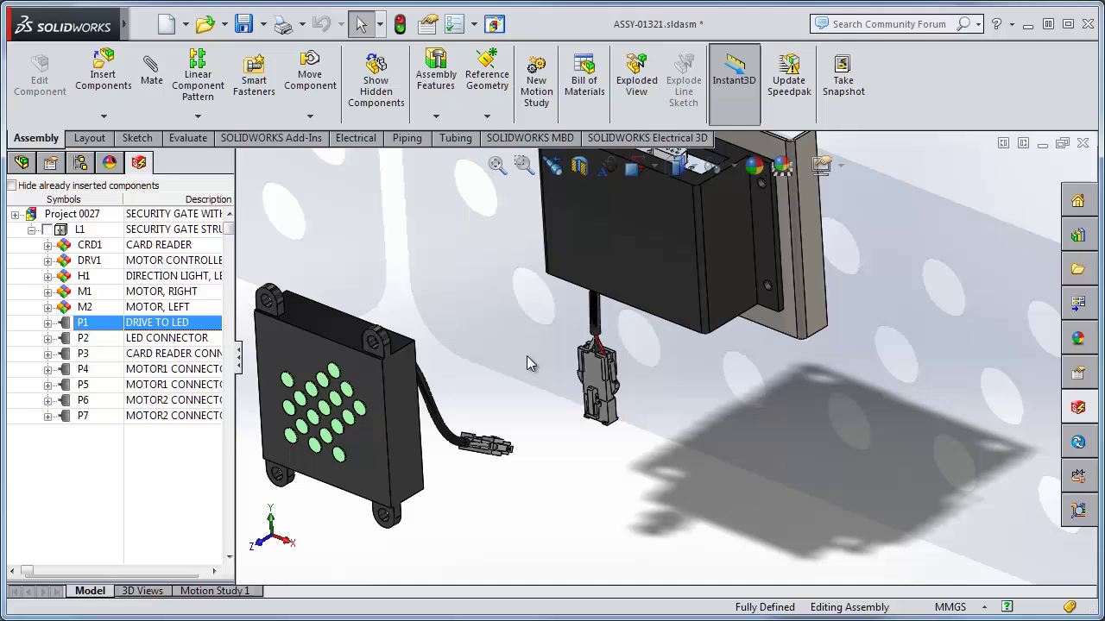
Check the placed P1 connector in the Enterprise PDM task pane.
{"action": "left_click", "coordinate": [612, 416]}
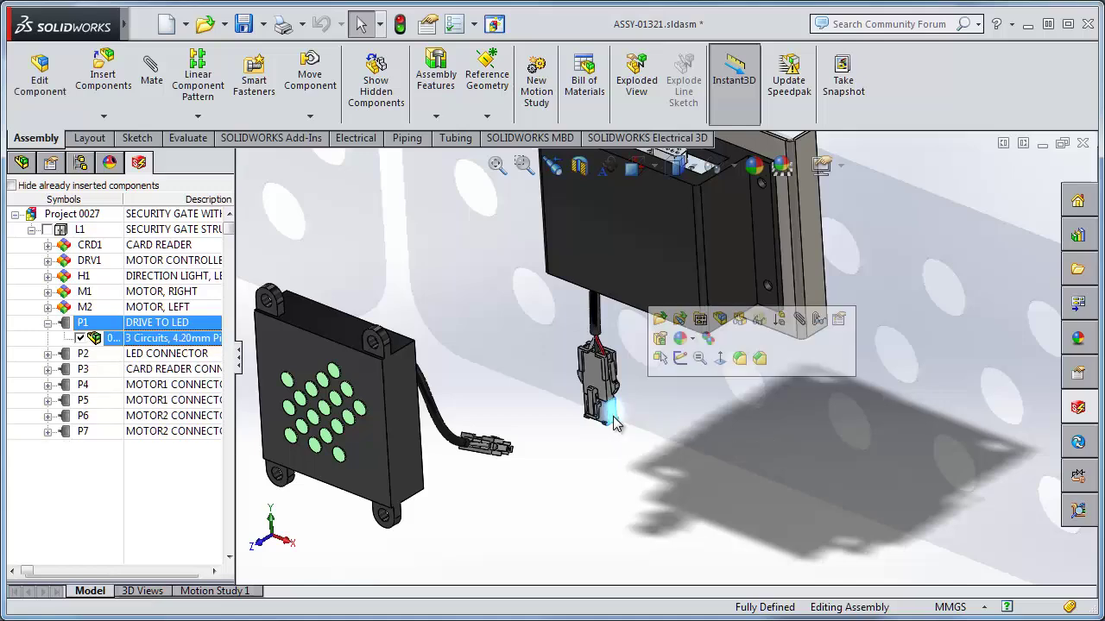
{"action": "left_click", "coordinate": [1078, 442]}
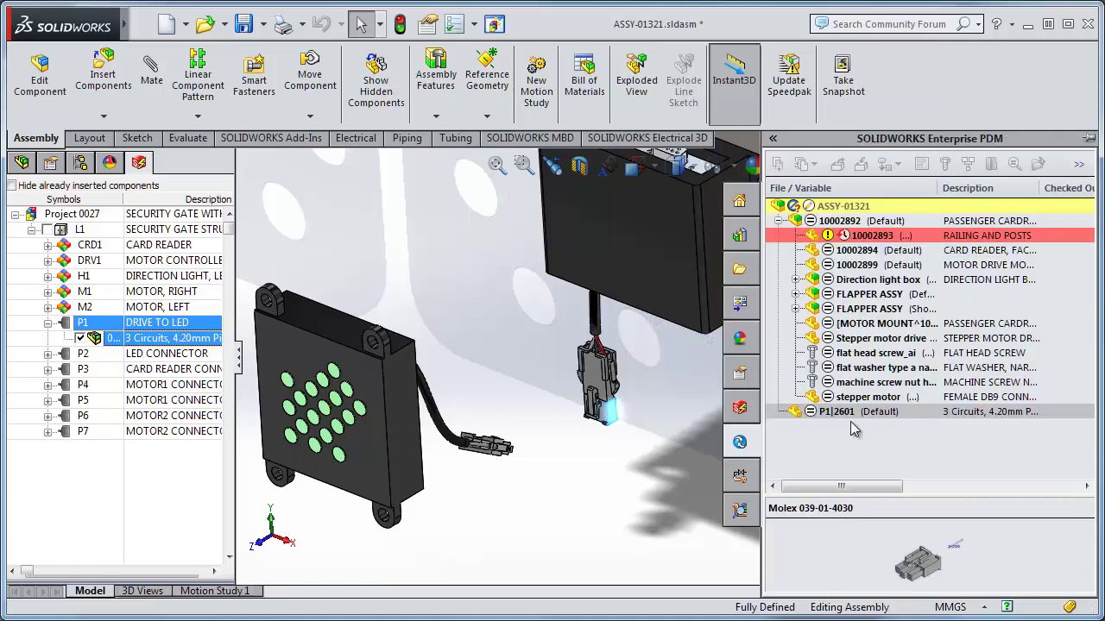
{"action": "left_click", "coordinate": [663, 490]}
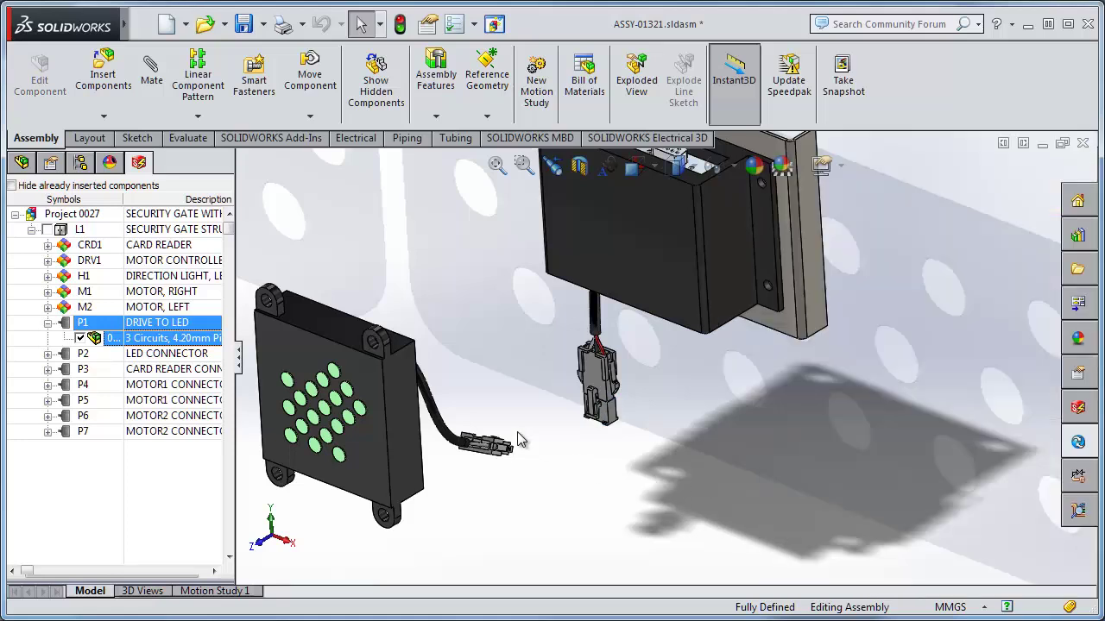
{"action": "left_click", "coordinate": [162, 355]}
Place connector P2 at the LED board's cable end and P3 on the card reader.
{"action": "right_click", "coordinate": [162, 357]}
{"action": "left_click", "coordinate": [201, 366]}
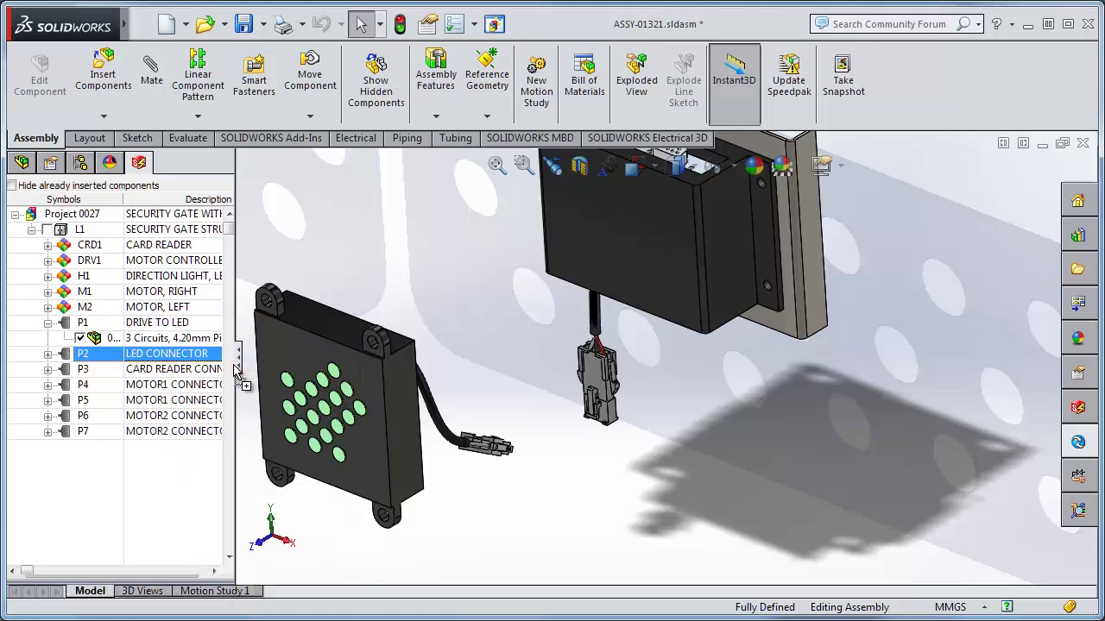
{"action": "left_click", "coordinate": [506, 454]}
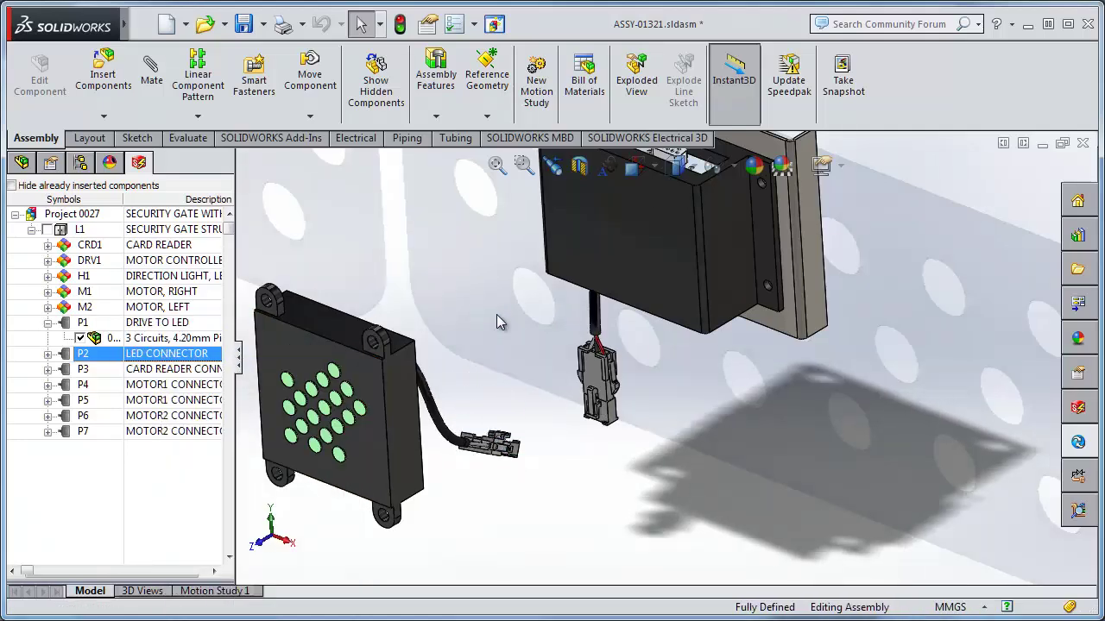
{"action": "scroll", "coordinate": [496, 314], "scroll_direction": "up", "scroll_amount": 3}
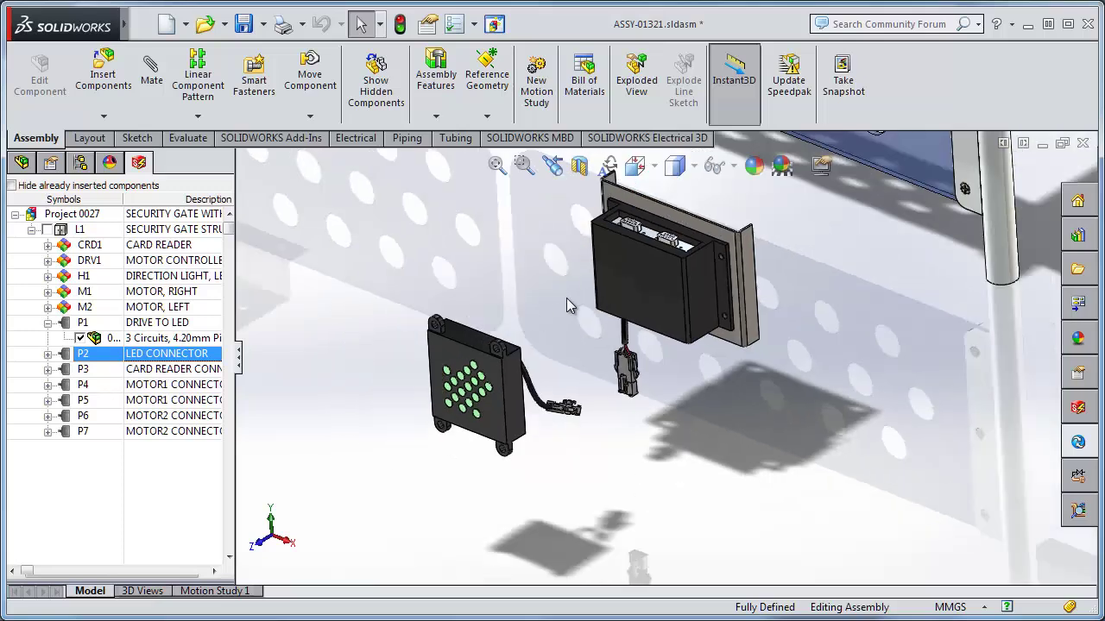
{"action": "middle_click_drag", "start_coordinate": [557, 249], "coordinate": [617, 405], "text": "ctrl"}
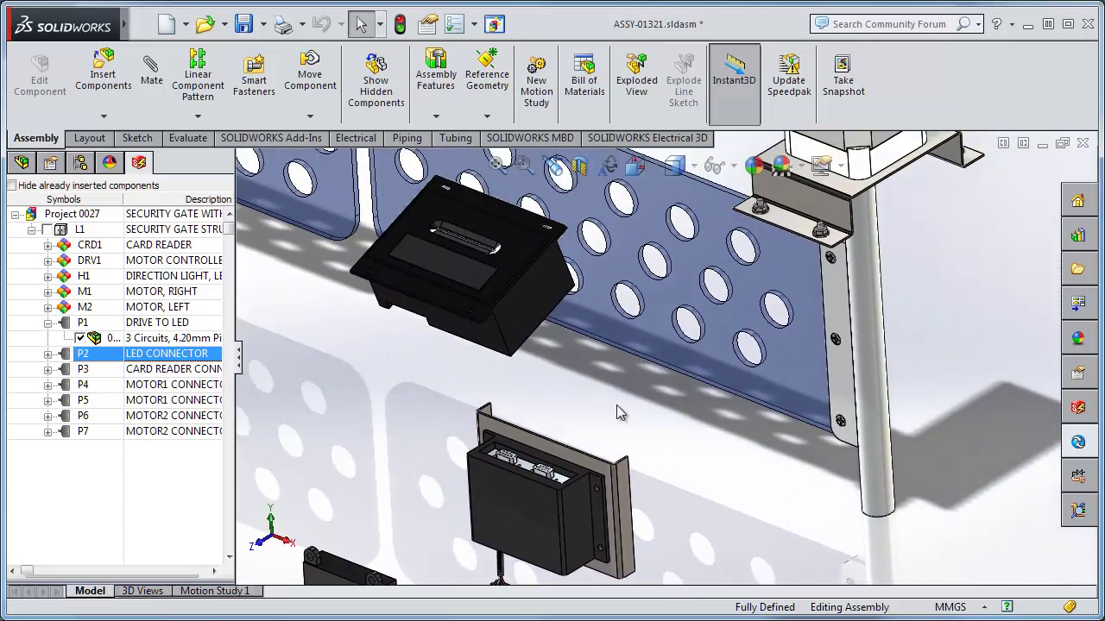
{"action": "middle_click_drag", "start_coordinate": [517, 363], "coordinate": [399, 363]}
{"action": "scroll", "coordinate": [449, 366], "scroll_direction": "down", "scroll_amount": 3}
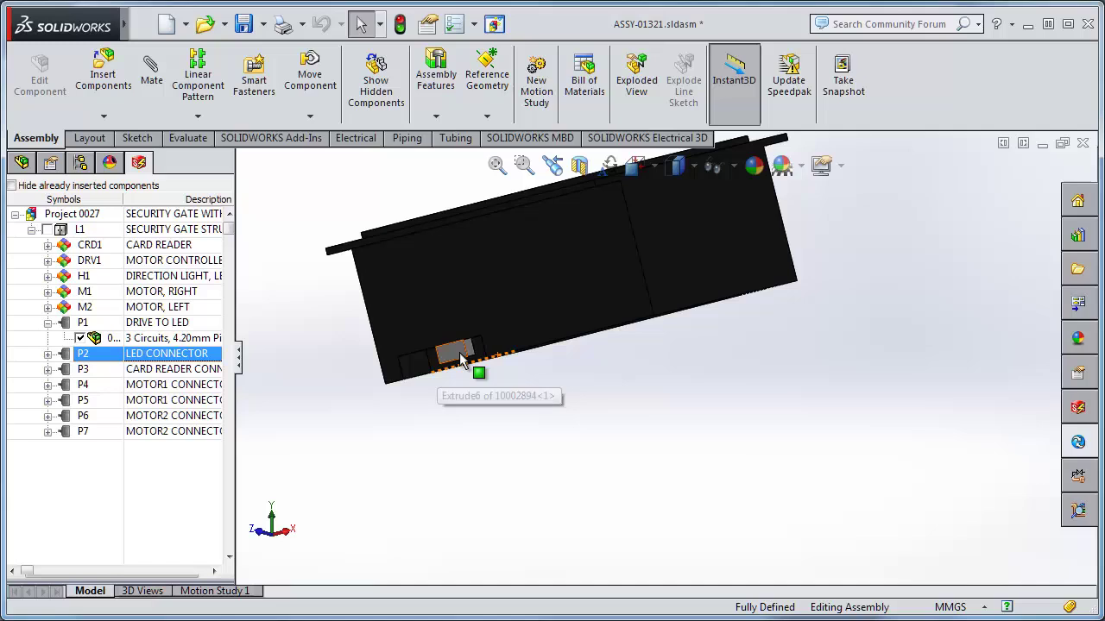
{"action": "right_click", "coordinate": [212, 369]}
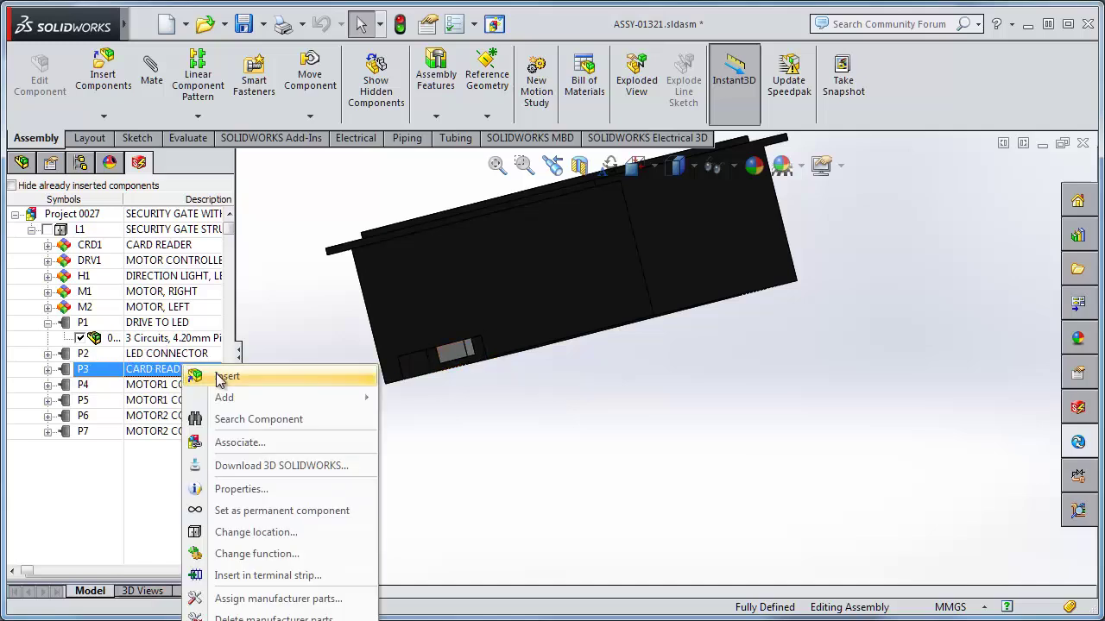
{"action": "left_click", "coordinate": [246, 374]}
{"action": "left_click", "coordinate": [456, 366]}
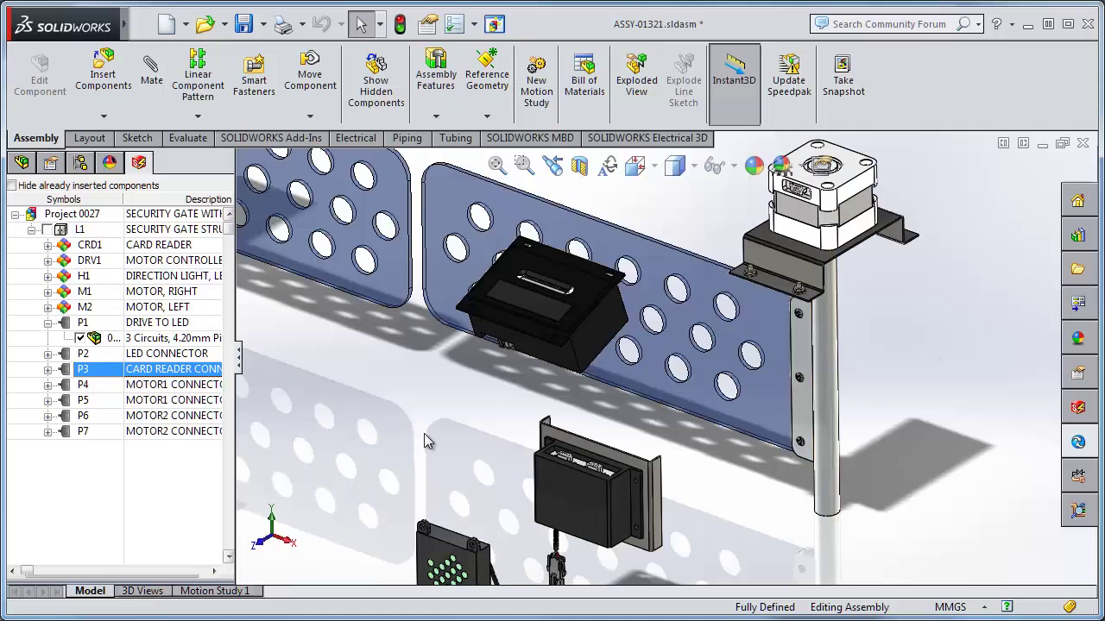
Place P4 and P6 on the motor drive box, P5 and P7 on the right and left stepper motors.
{"action": "right_click", "coordinate": [220, 389]}
{"action": "left_click", "coordinate": [226, 390]}
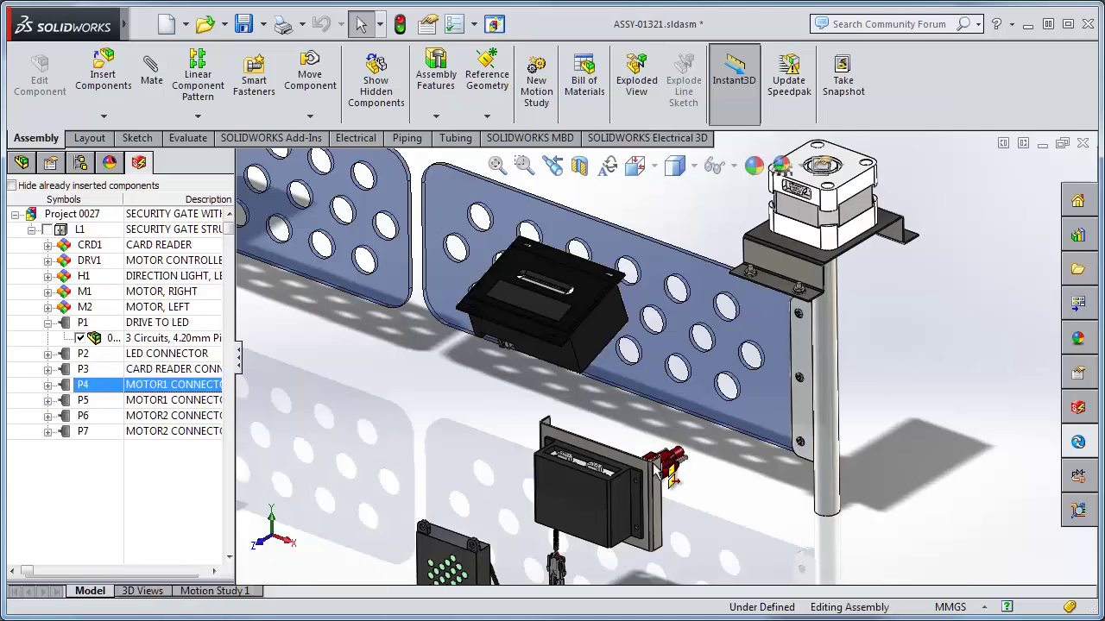
{"action": "left_click", "coordinate": [595, 480]}
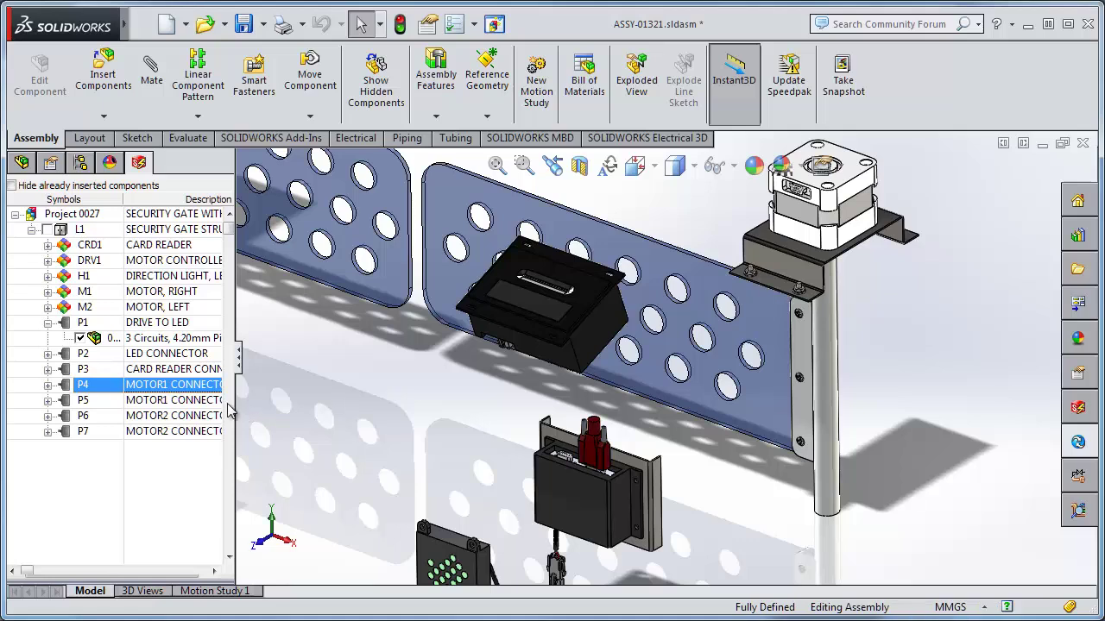
{"action": "right_click", "coordinate": [210, 404]}
{"action": "left_click", "coordinate": [254, 415]}
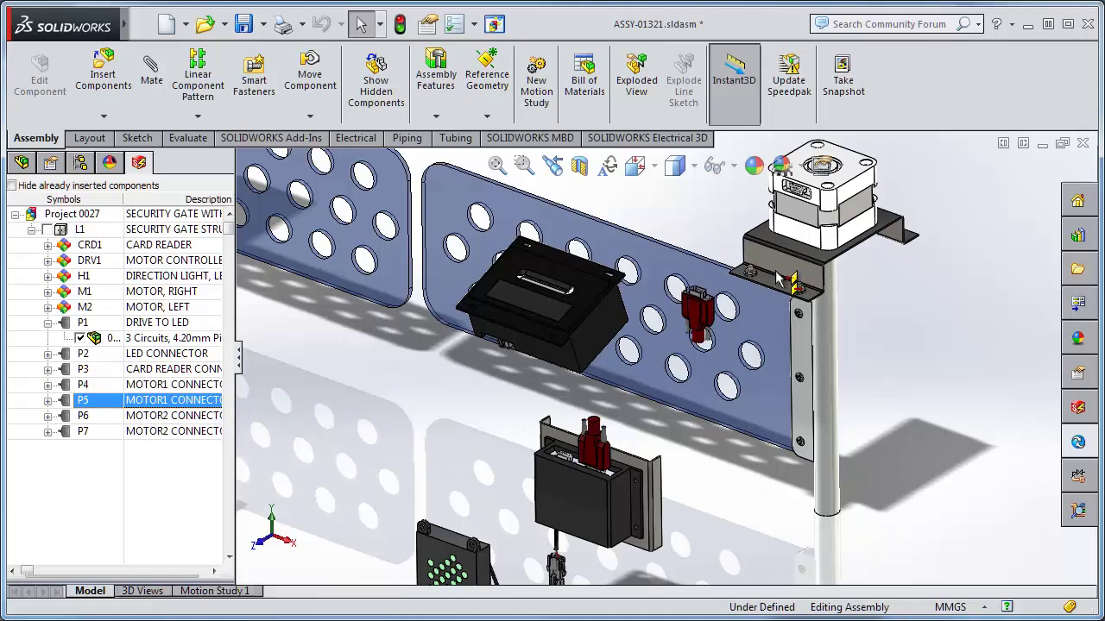
{"action": "left_click", "coordinate": [800, 197]}
{"action": "right_click", "coordinate": [162, 416]}
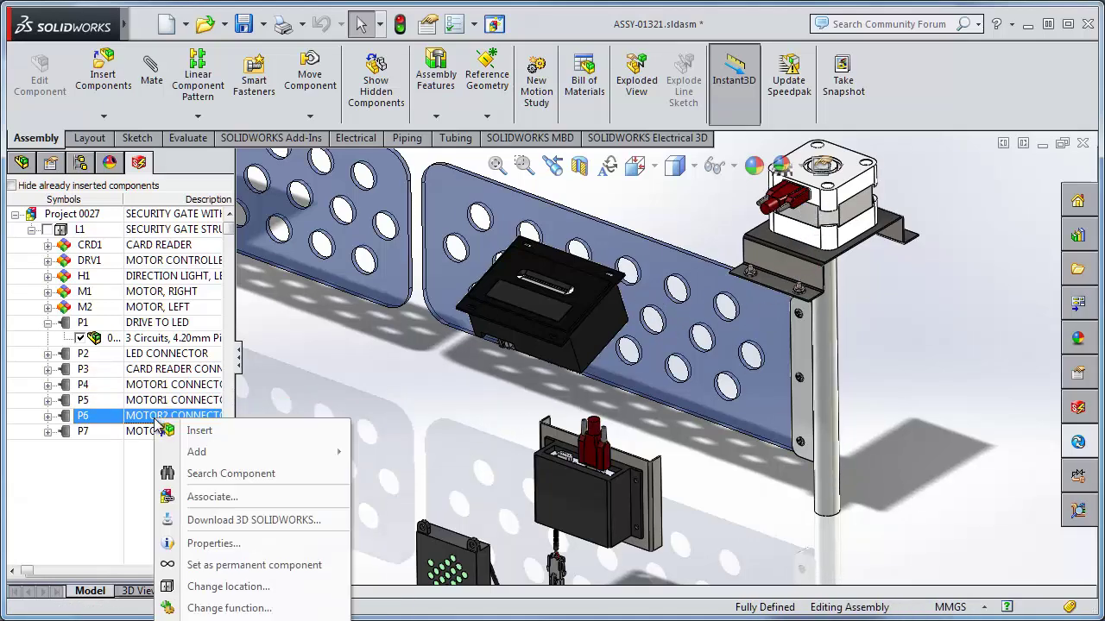
{"action": "left_click", "coordinate": [200, 431]}
{"action": "left_click", "coordinate": [569, 436]}
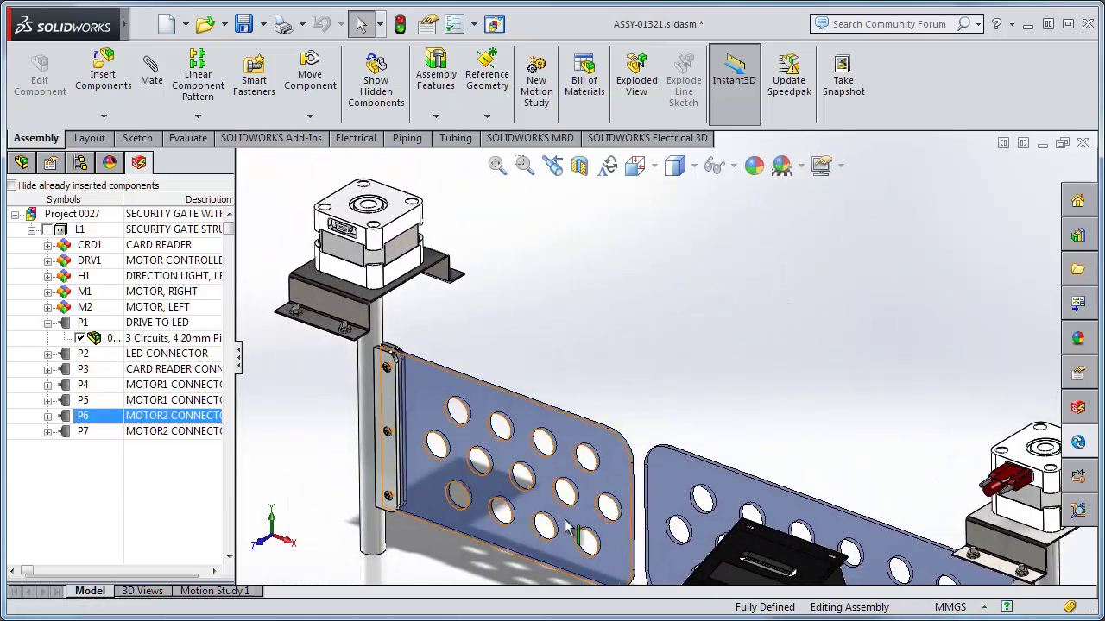
{"action": "right_click", "coordinate": [188, 434]}
{"action": "left_click", "coordinate": [216, 444]}
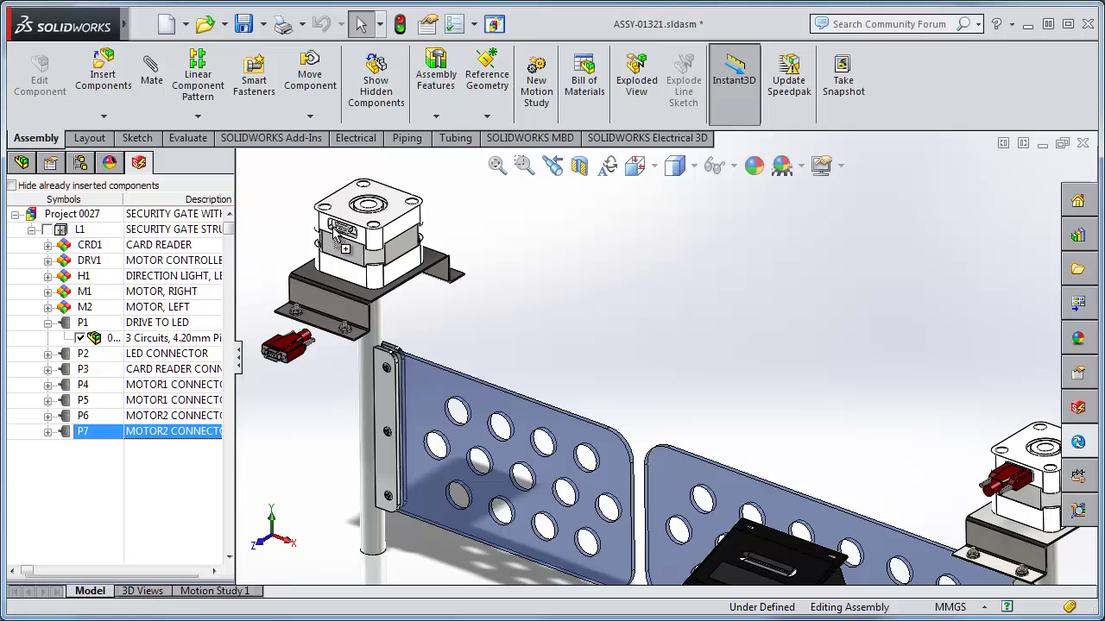
{"action": "left_click_drag", "start_coordinate": [335, 239], "coordinate": [337, 241]}
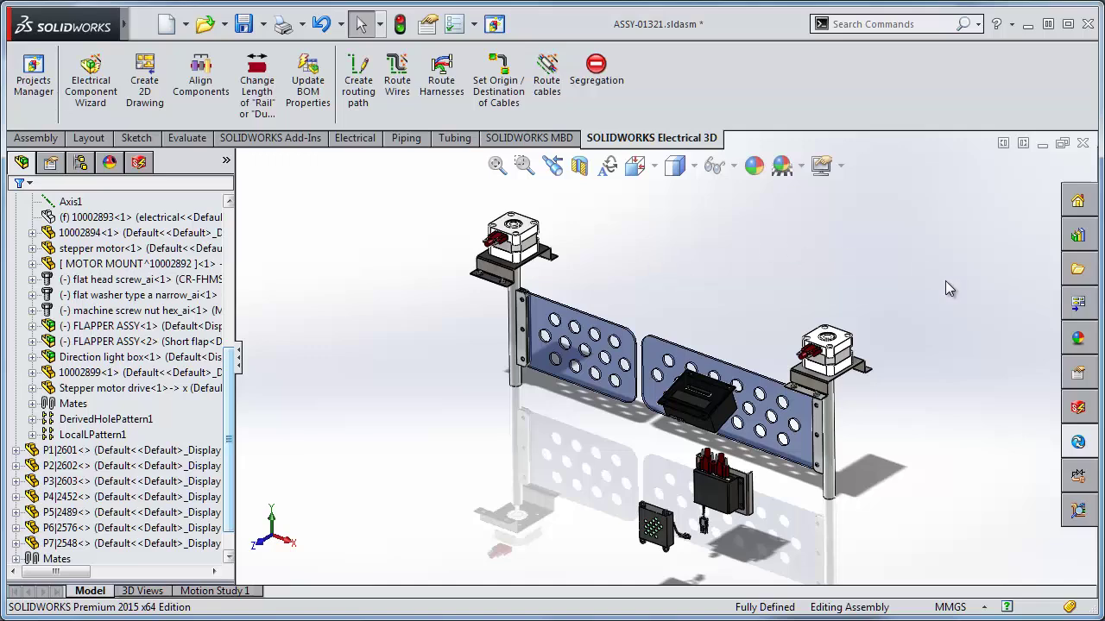
Close ASSY-01321, saving the modified documents.
{"action": "left_click", "coordinate": [1083, 143]}
{"action": "left_click", "coordinate": [816, 429]}
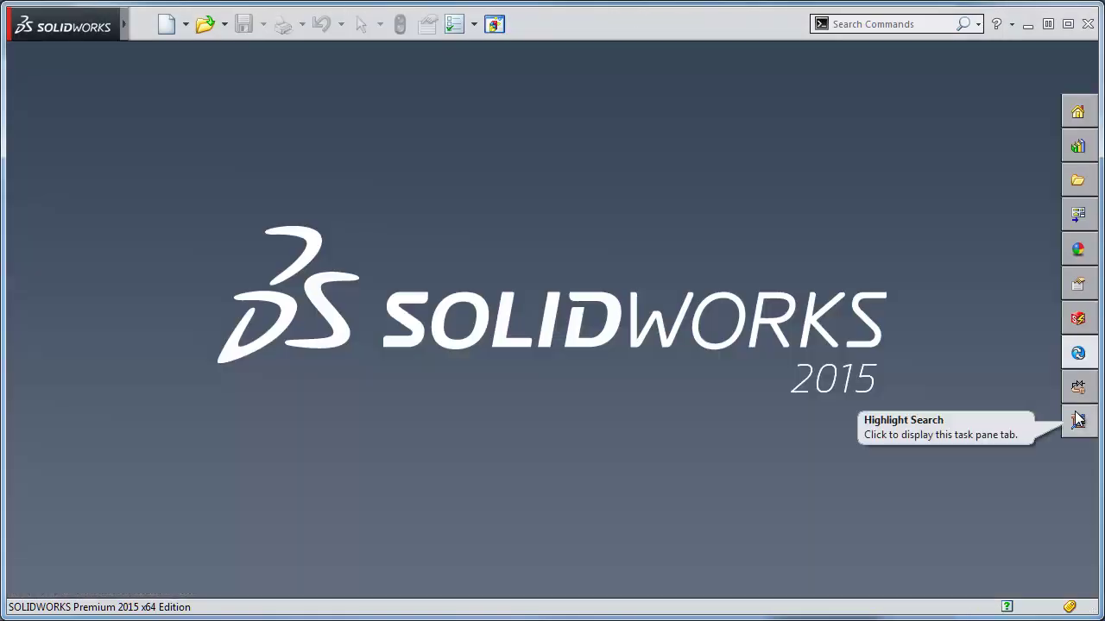
Close Project 0027 from the electrical project documents pane.
{"action": "left_click", "coordinate": [1079, 324]}
{"action": "right_click", "coordinate": [837, 90]}
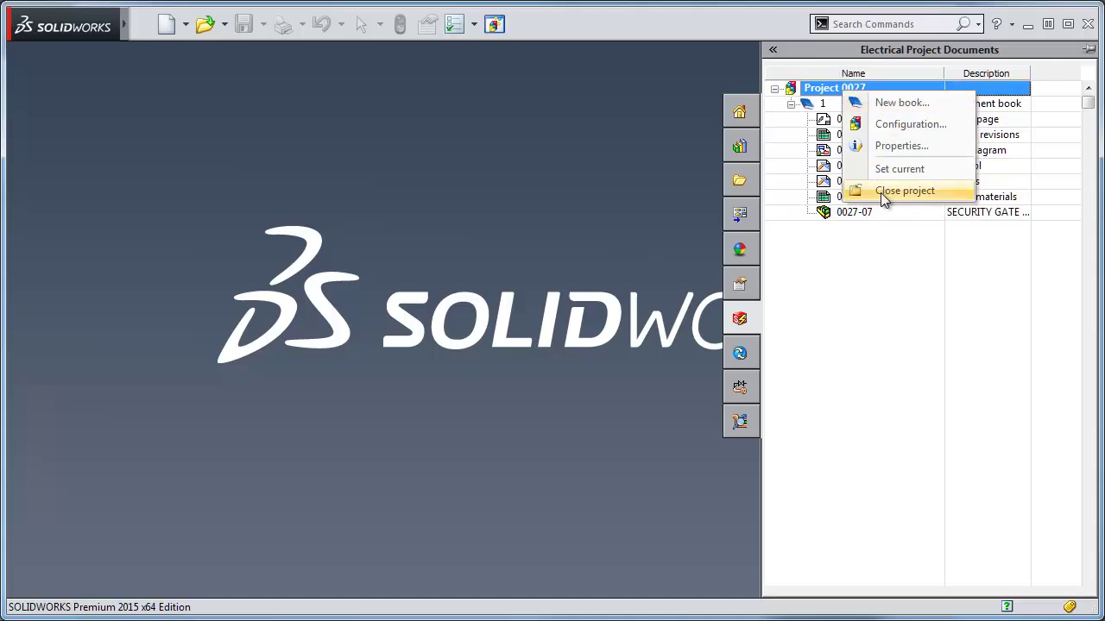
{"action": "left_click", "coordinate": [880, 192]}
Check Project 0027 into the vault from Projects Manager as Project in progress.
{"action": "left_click", "coordinate": [495, 35]}
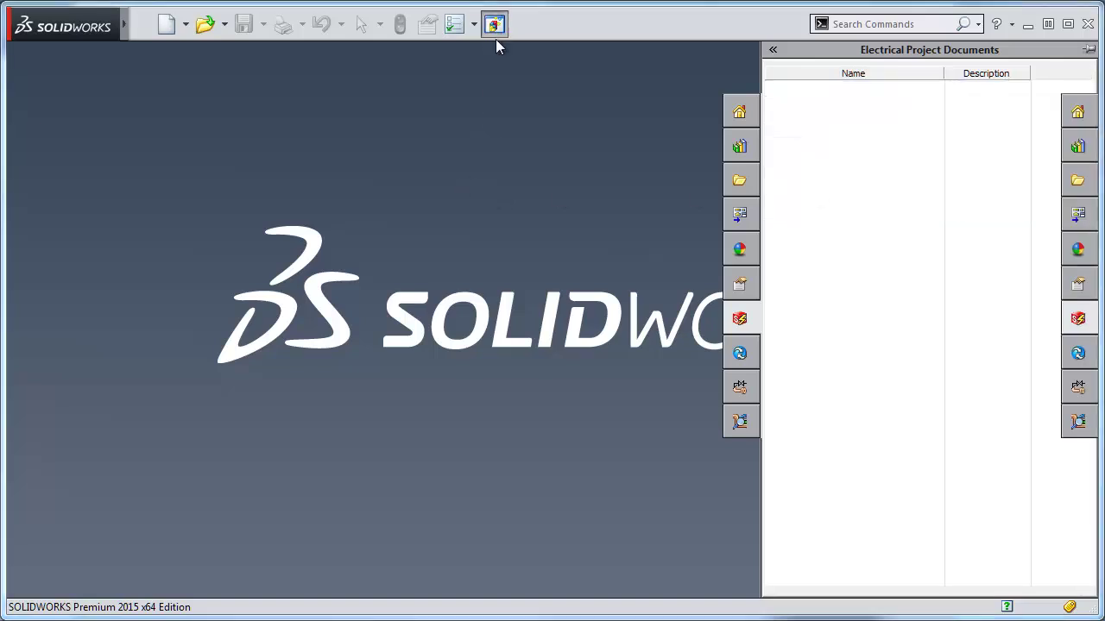
{"action": "left_click", "coordinate": [373, 278]}
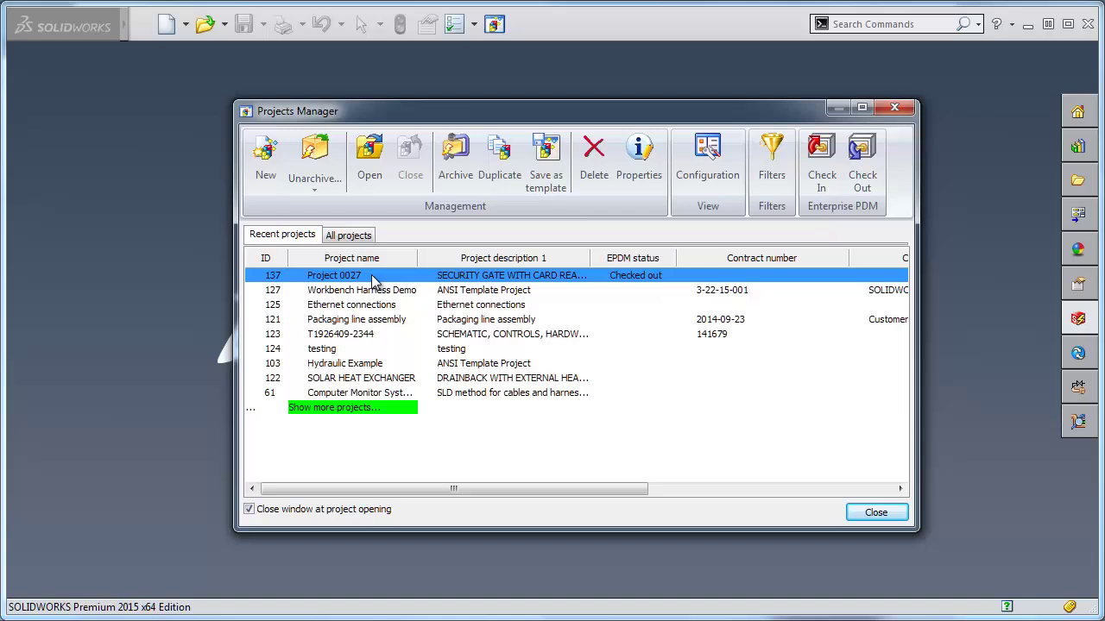
{"action": "left_click", "coordinate": [823, 160]}
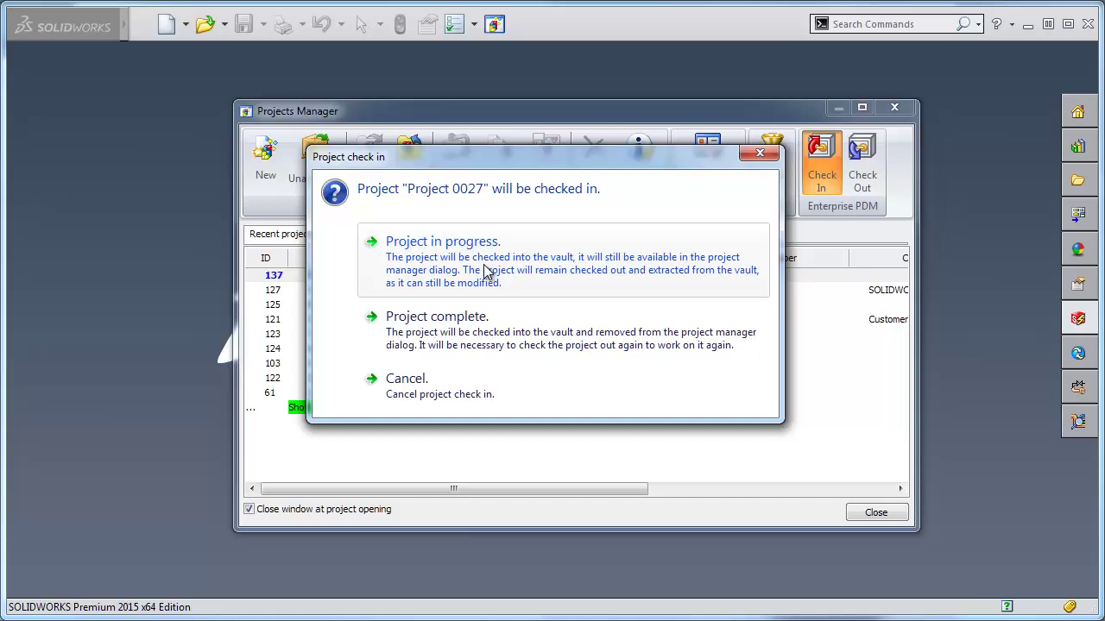
{"action": "left_click", "coordinate": [486, 273]}
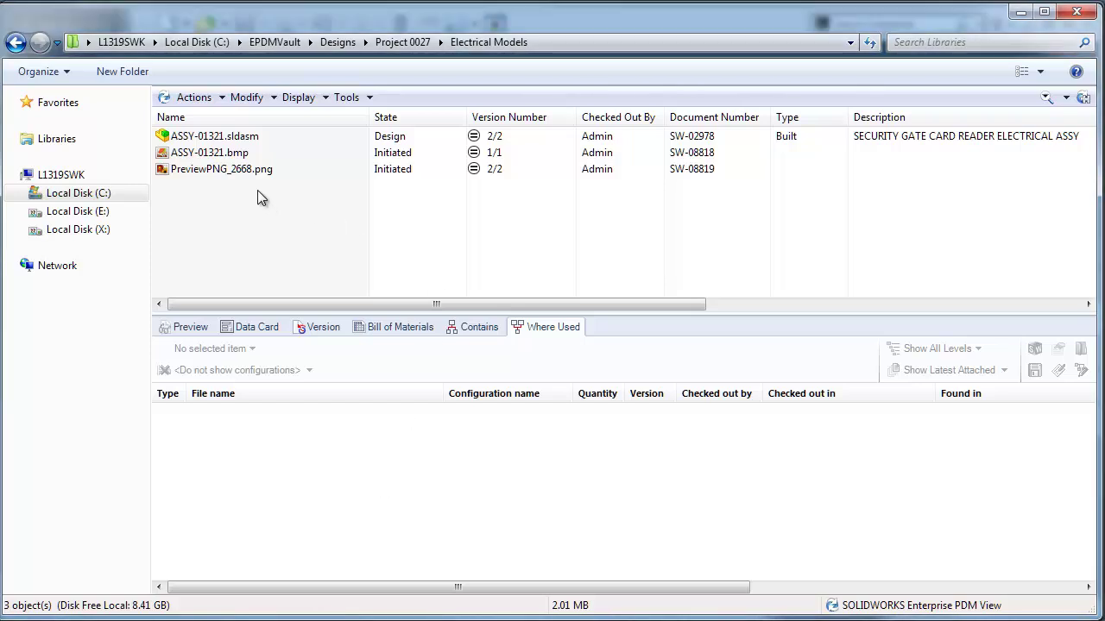
Review ASSY-01321.sldasm's Data Card, Preview and Bill of Materials tabs in the vault.
{"action": "left_click", "coordinate": [240, 140]}
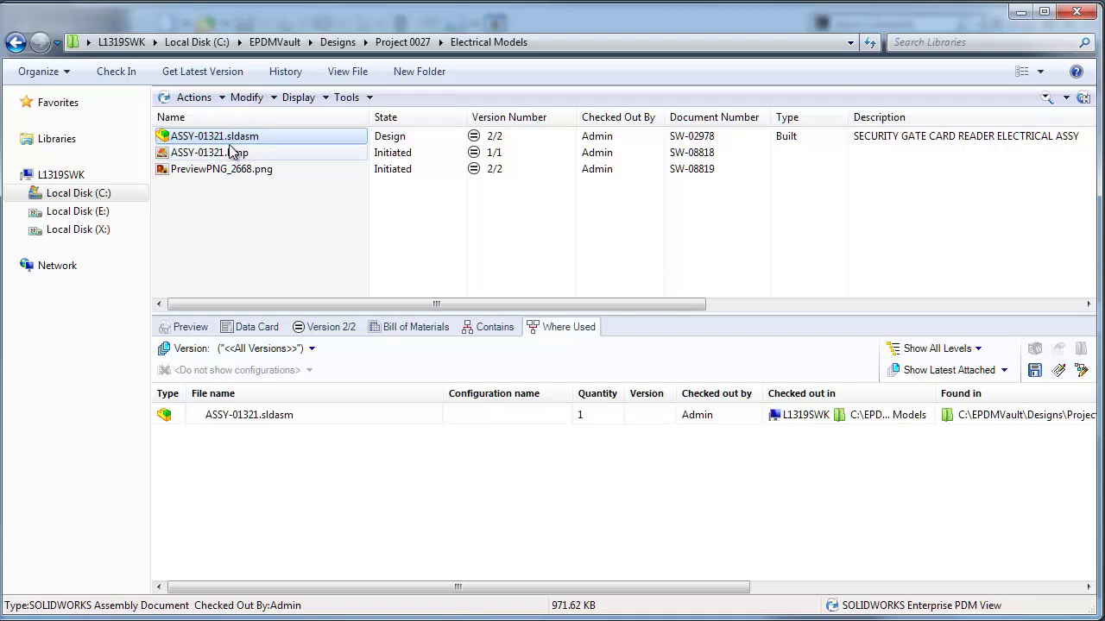
{"action": "left_click", "coordinate": [252, 327]}
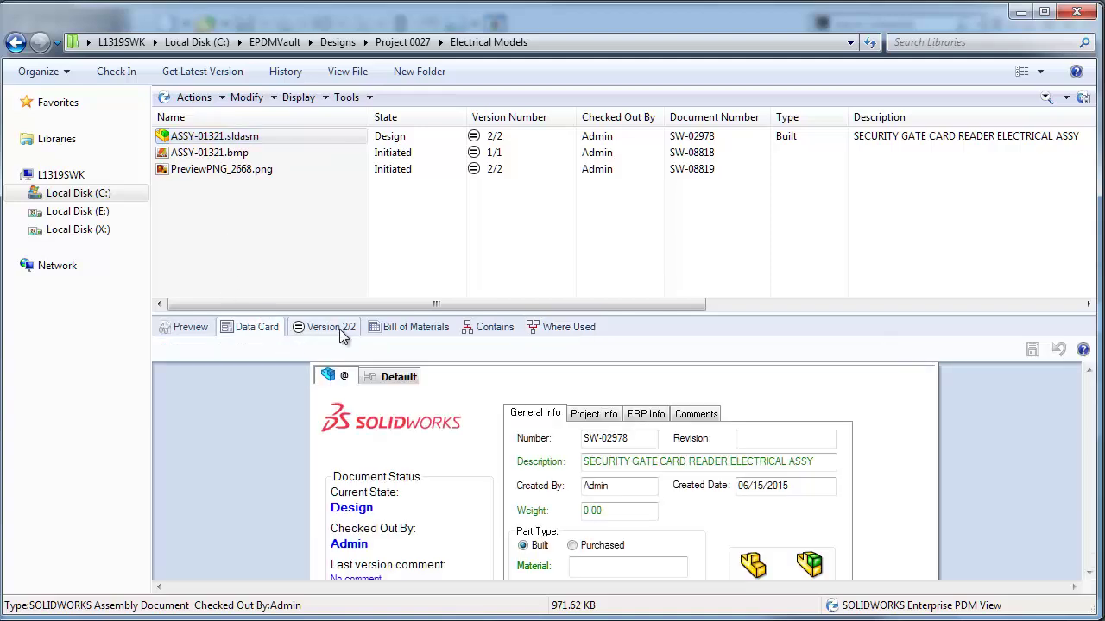
{"action": "left_click_drag", "start_coordinate": [348, 312], "coordinate": [350, 244]}
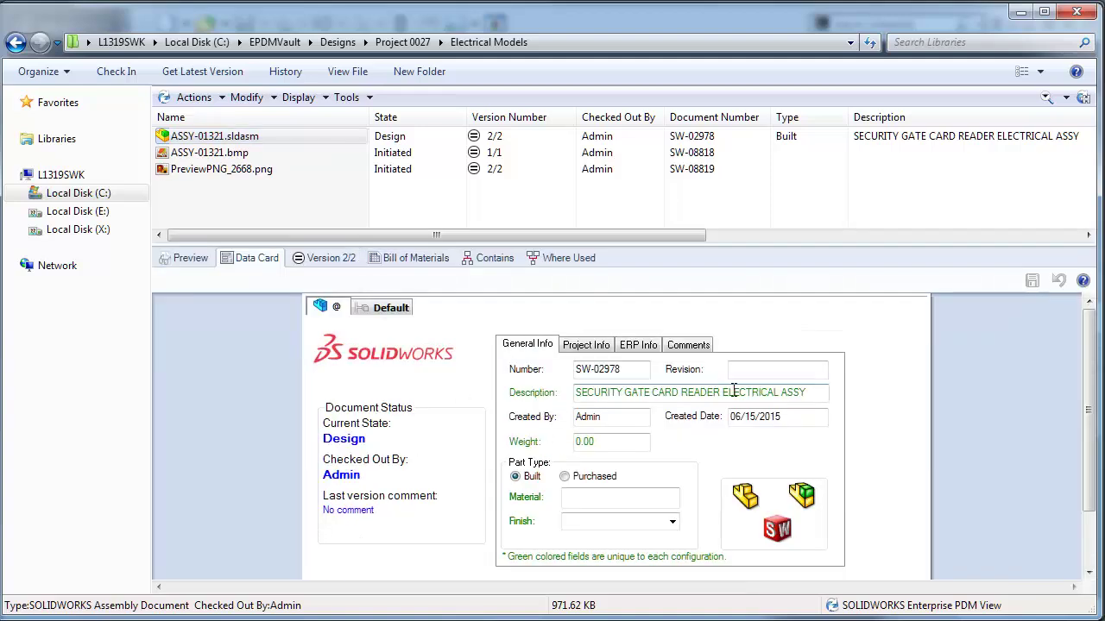
{"action": "left_click", "coordinate": [183, 259]}
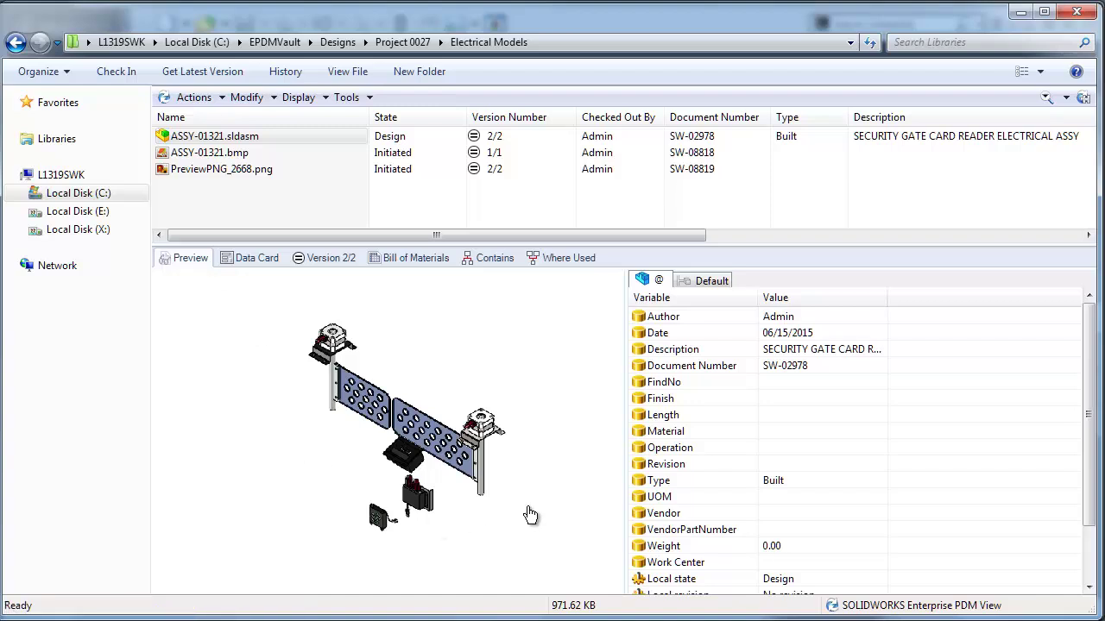
{"action": "left_click", "coordinate": [393, 258]}
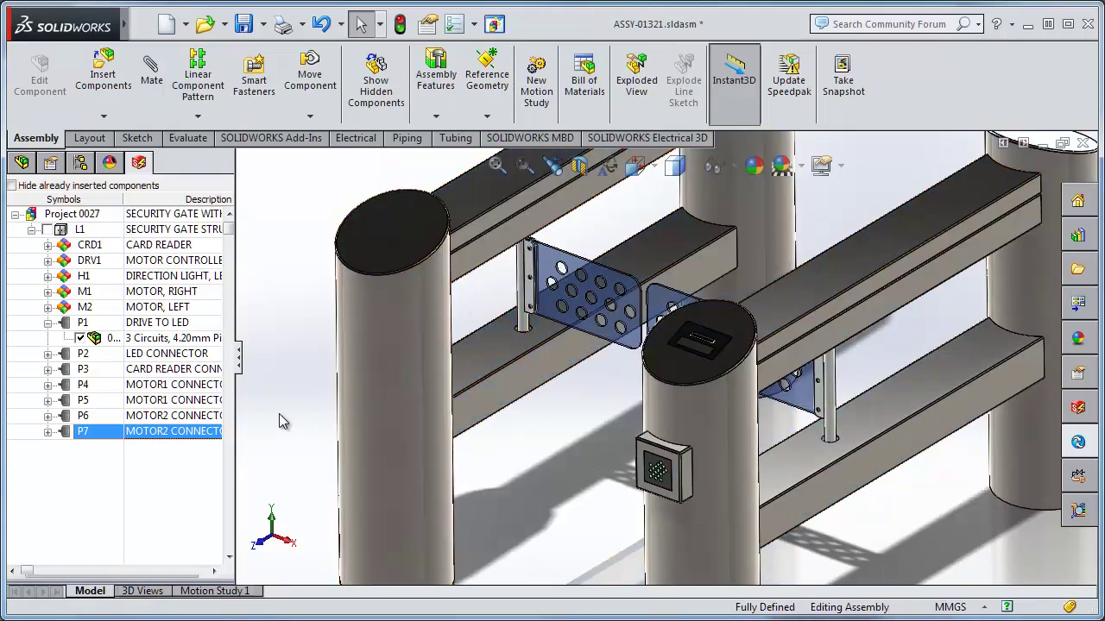
Start a new routing path sketch from the Electrical 3D tools.
{"action": "key", "text": "f"}
{"action": "middle_click_drag", "start_coordinate": [584, 509], "coordinate": [623, 344], "text": "ctrl"}
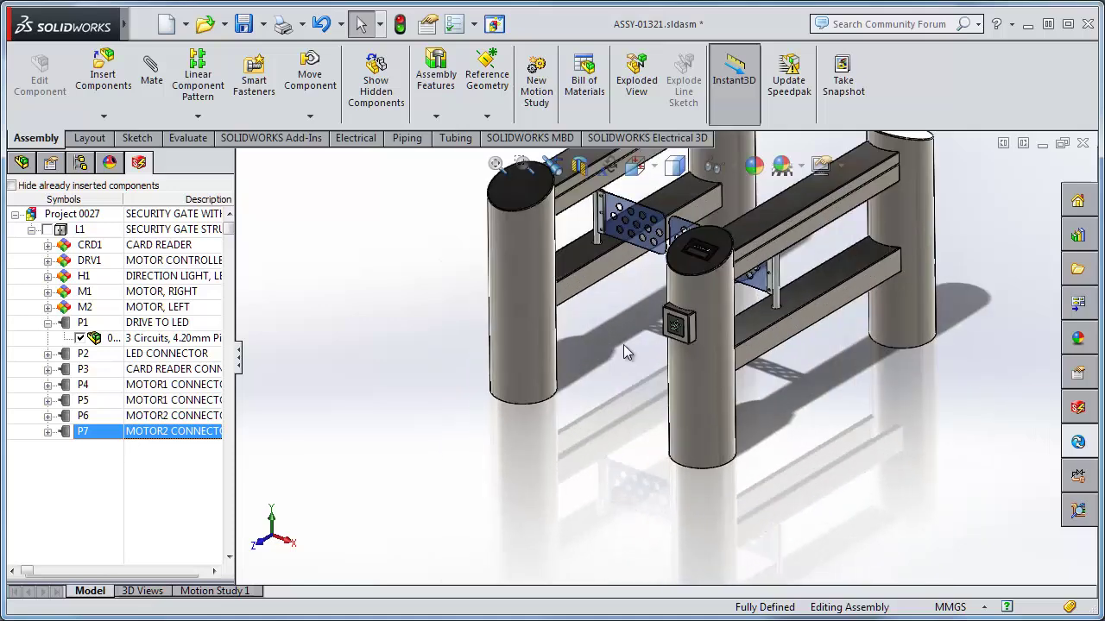
{"action": "left_click", "coordinate": [649, 138]}
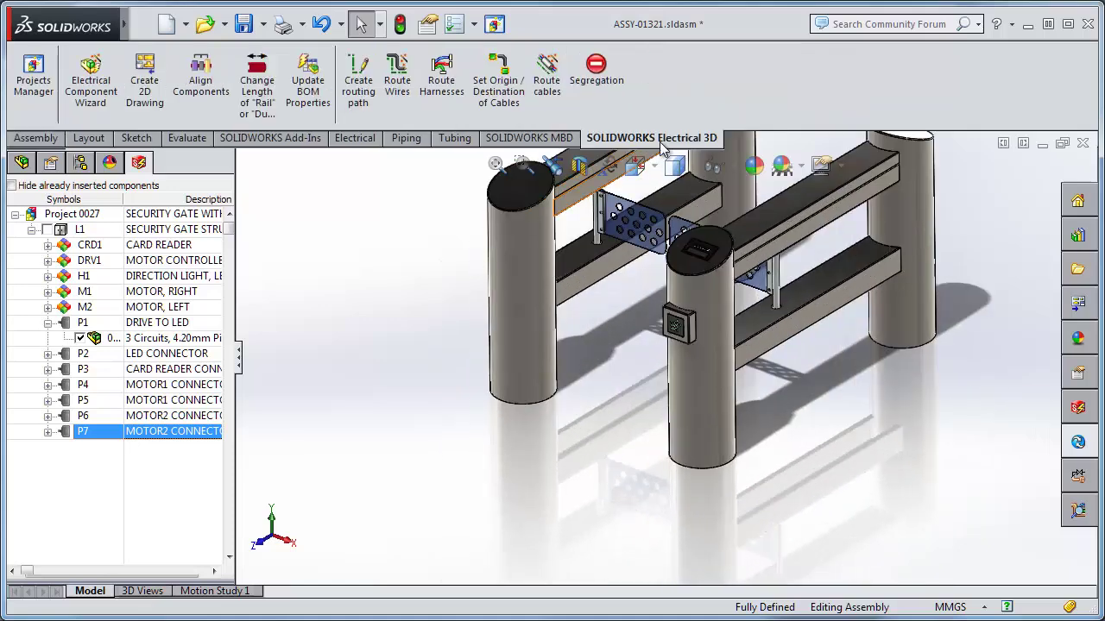
{"action": "left_click", "coordinate": [355, 93]}
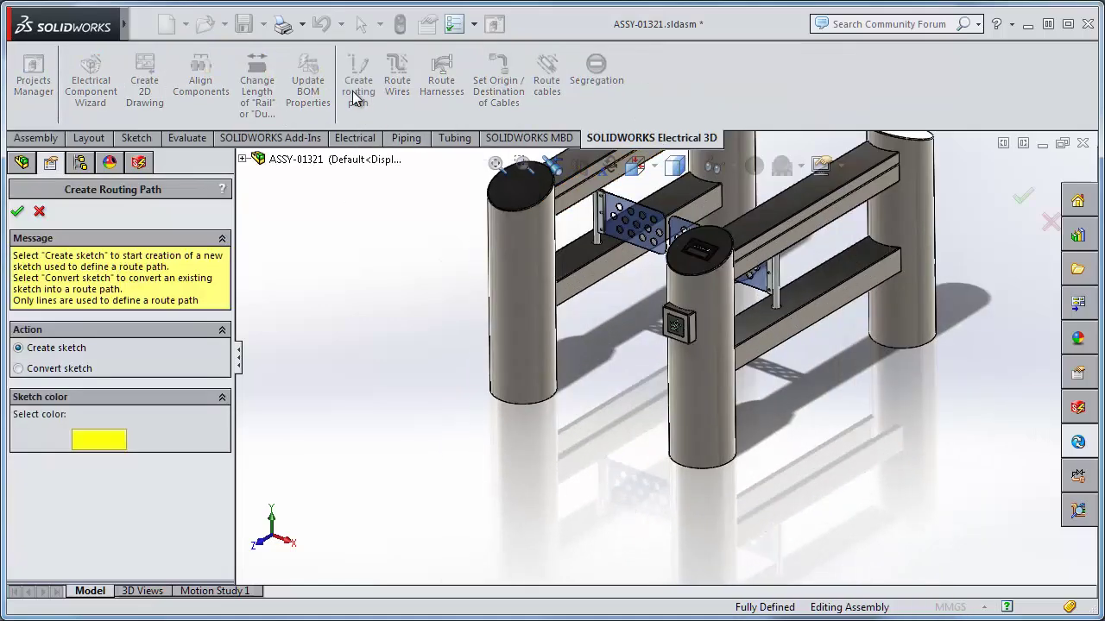
{"action": "left_click", "coordinate": [18, 212]}
{"action": "left_click", "coordinate": [713, 369]}
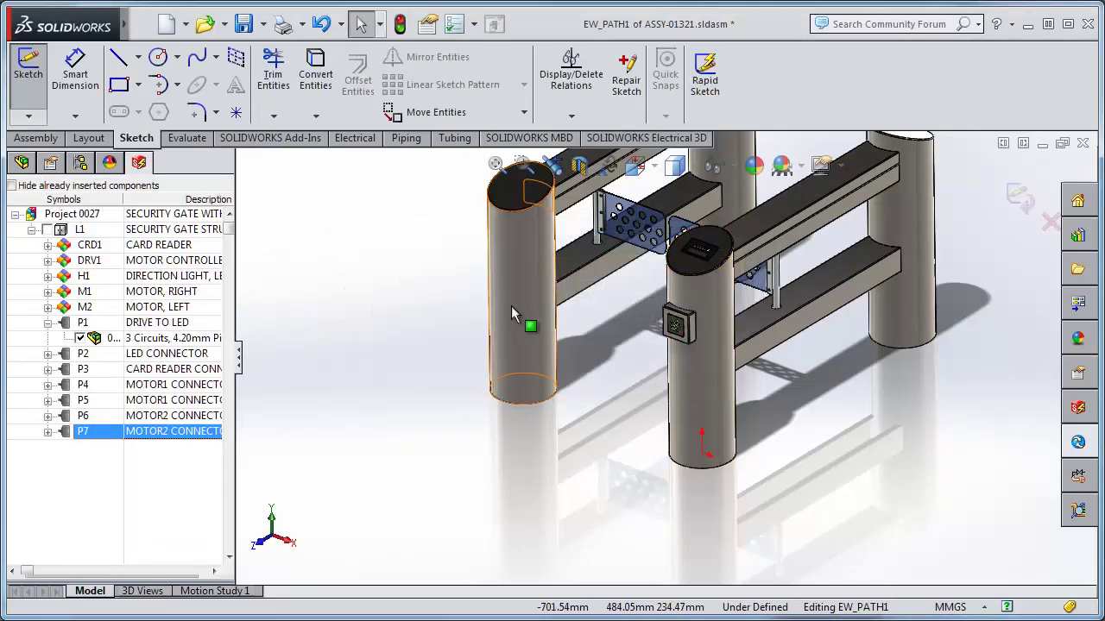
Sketch path lines from the origin to the left post's bottom, make one vertical, and exit.
{"action": "key", "text": "s"}
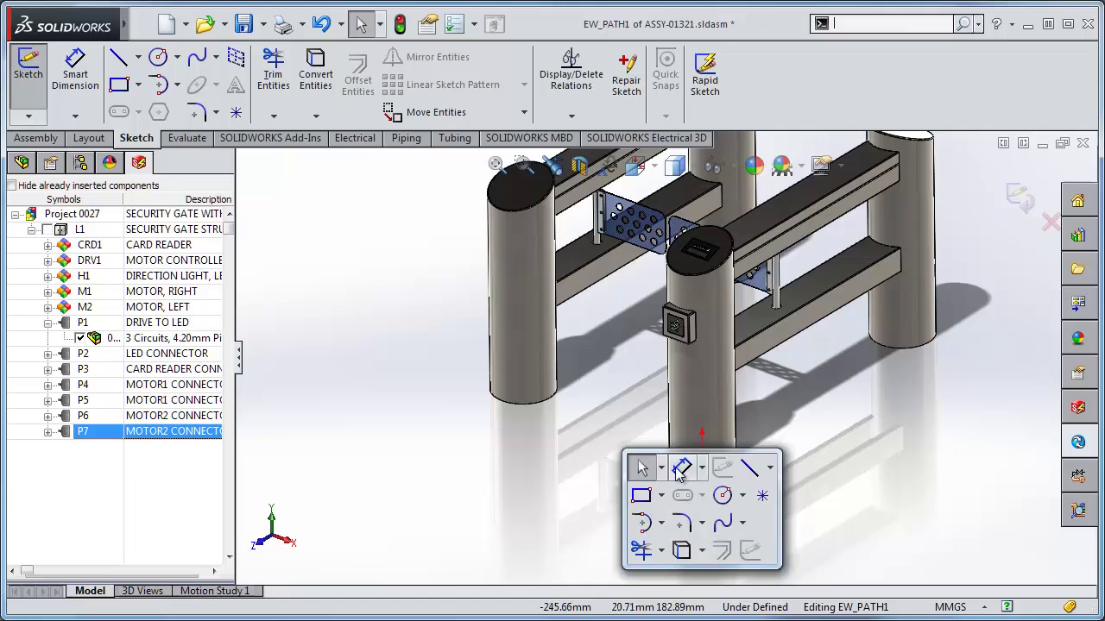
{"action": "left_click", "coordinate": [738, 469]}
{"action": "left_click", "coordinate": [703, 453]}
{"action": "left_click", "coordinate": [703, 508]}
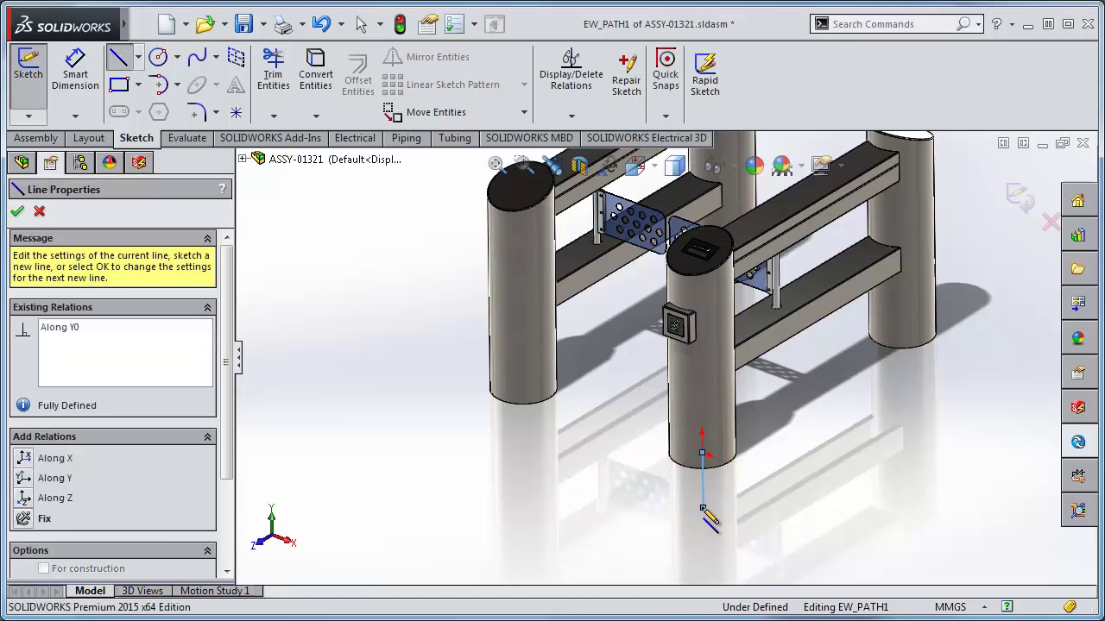
{"action": "left_click", "coordinate": [522, 393]}
{"action": "key", "text": "Escape"}
{"action": "left_click", "coordinate": [518, 399]}
{"action": "left_click", "coordinate": [574, 335]}
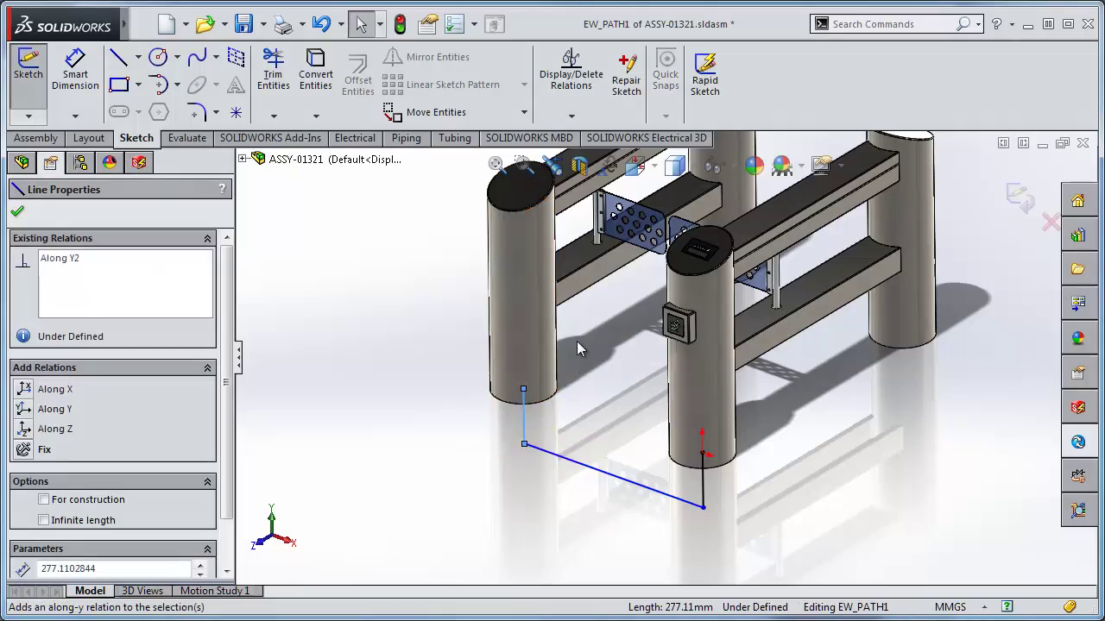
{"action": "left_click", "coordinate": [597, 387]}
{"action": "left_click", "coordinate": [1018, 196]}
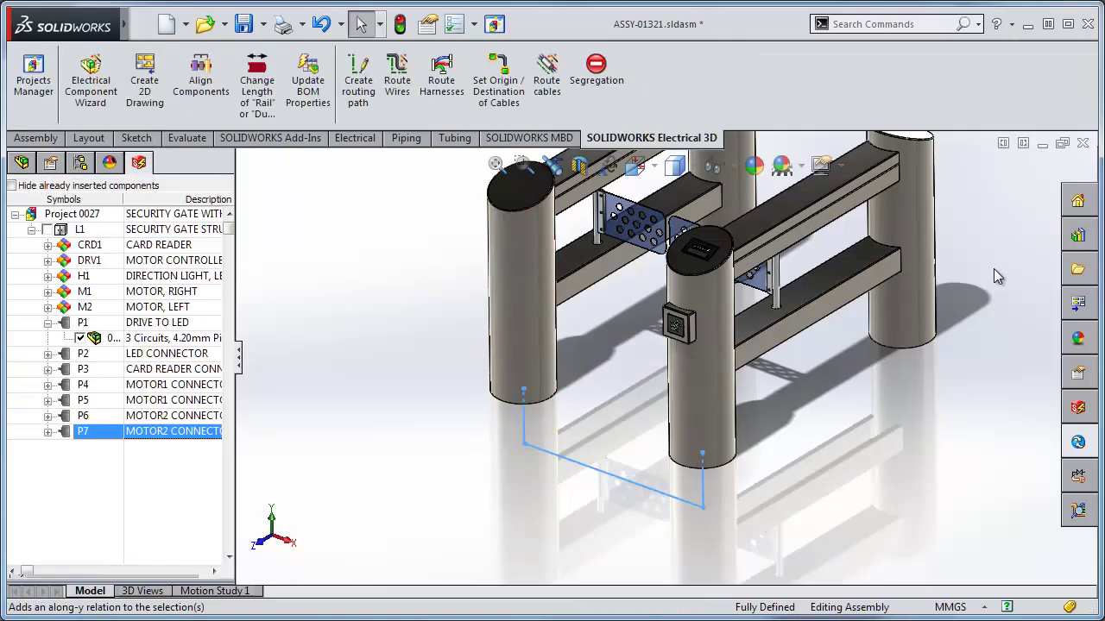
Hide the EW_PATH1 sketch and the front gate post.
{"action": "middle_click_drag", "start_coordinate": [787, 301], "coordinate": [774, 378]}
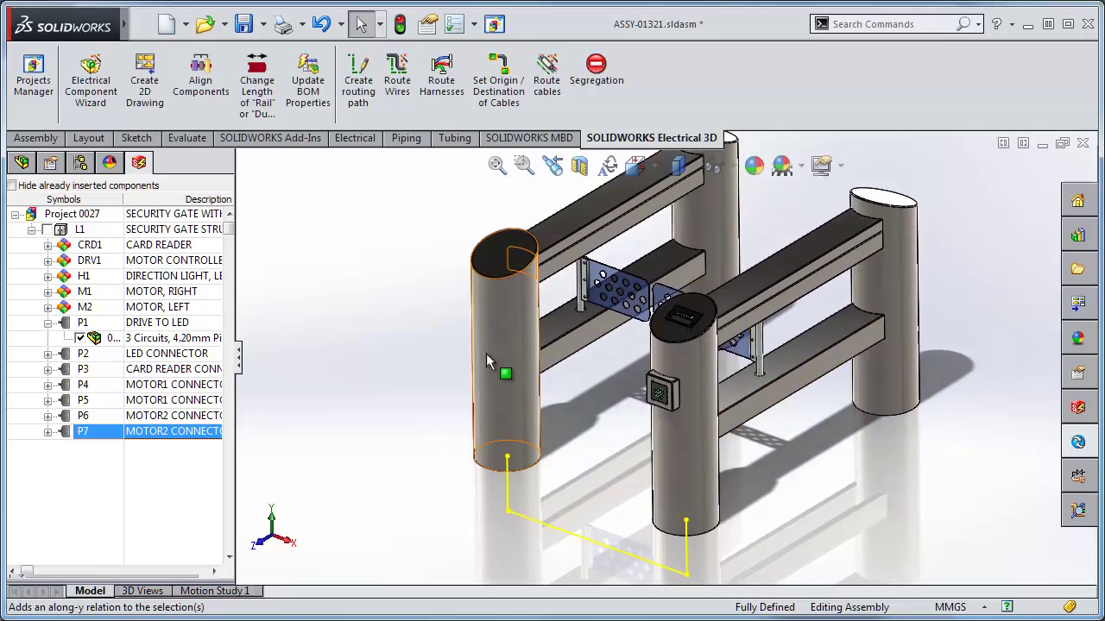
{"action": "left_click", "coordinate": [697, 417]}
{"action": "left_click", "coordinate": [19, 163]}
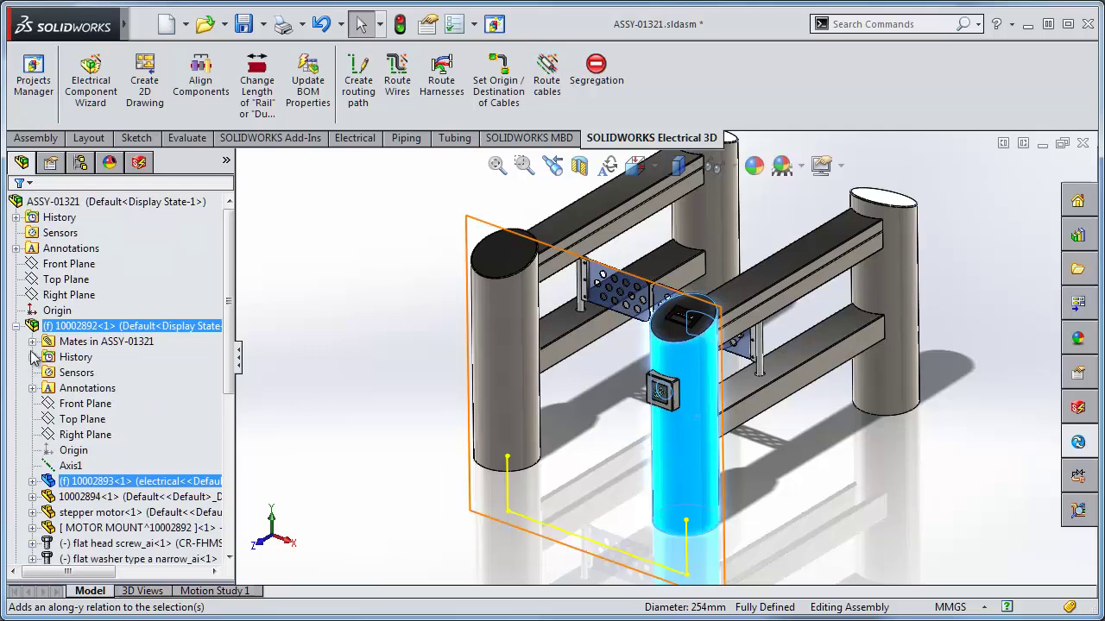
{"action": "scroll", "coordinate": [36, 490], "scroll_direction": "down", "scroll_amount": 4}
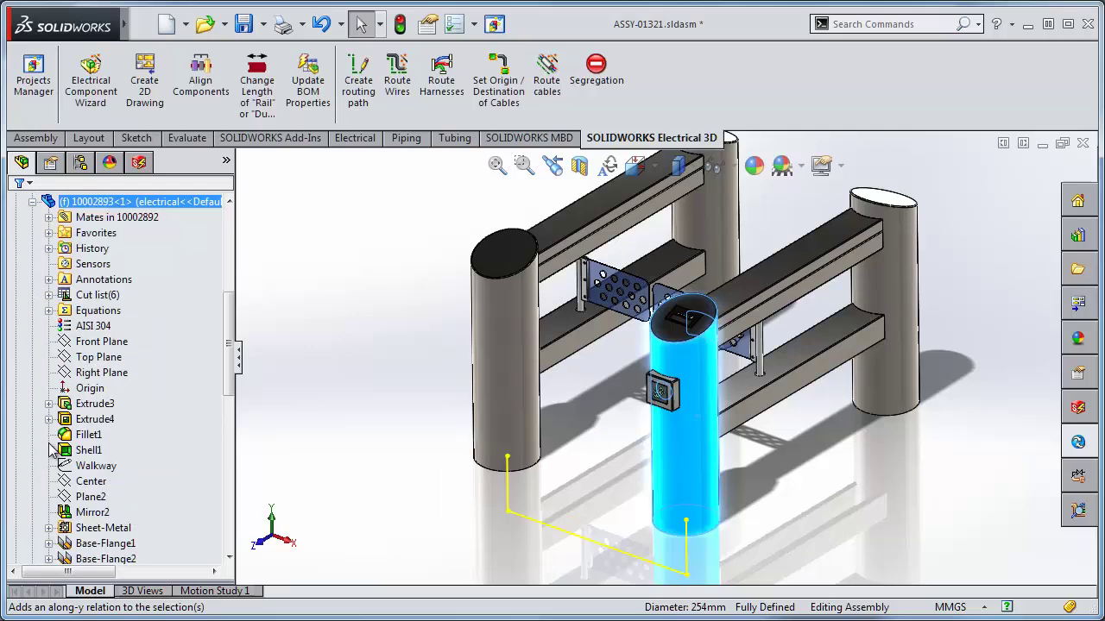
{"action": "scroll", "coordinate": [55, 462], "scroll_direction": "down", "scroll_amount": 5}
{"action": "left_click", "coordinate": [79, 451]}
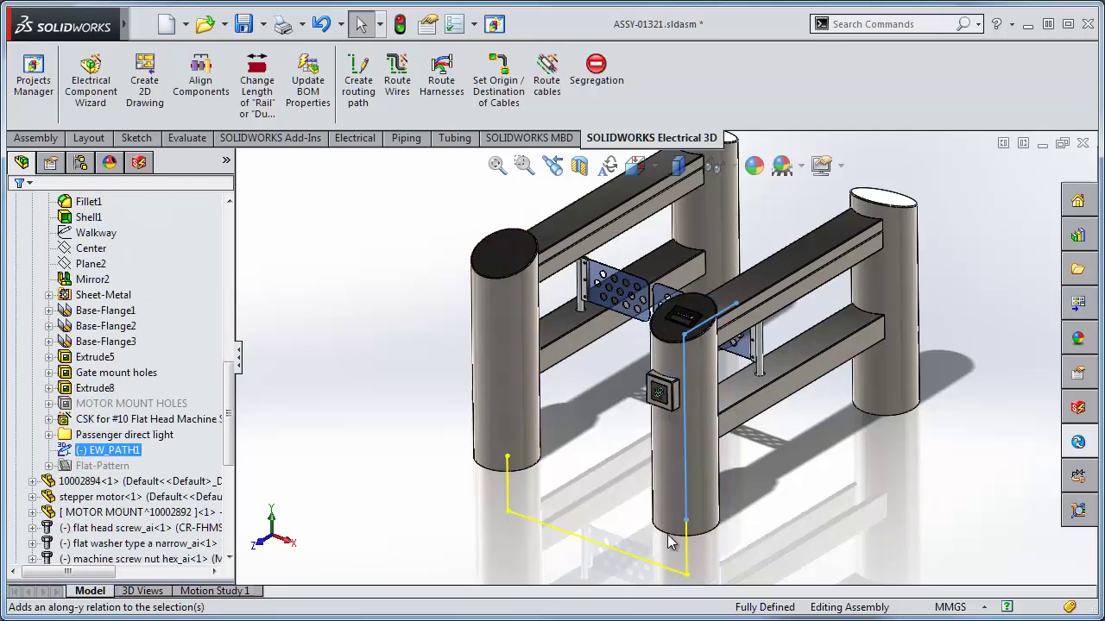
{"action": "left_click", "coordinate": [824, 496]}
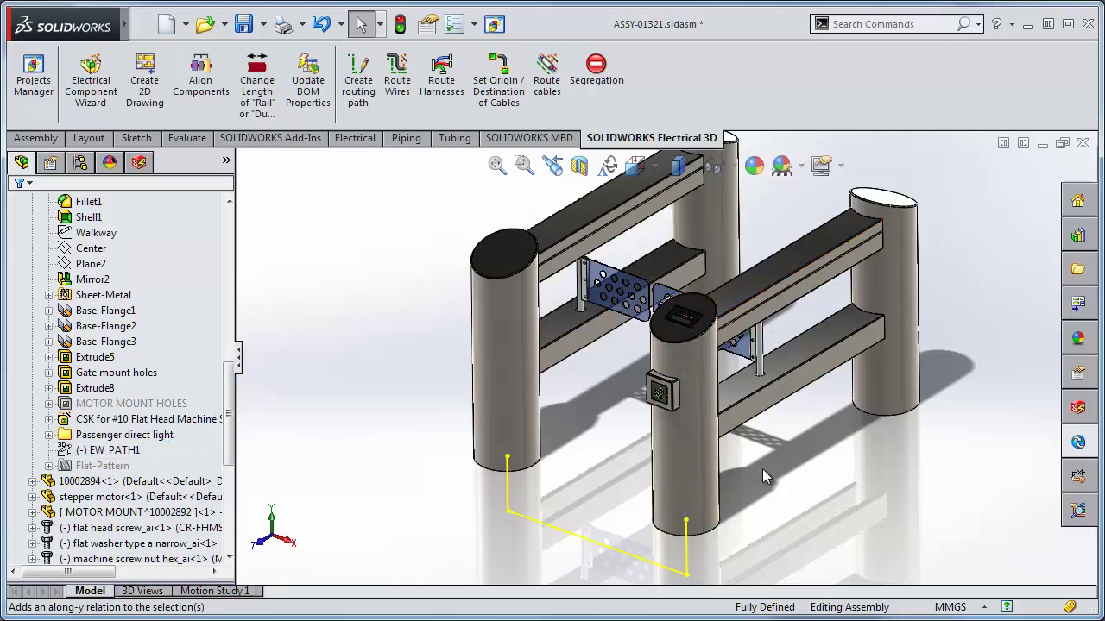
{"action": "left_click", "coordinate": [622, 554]}
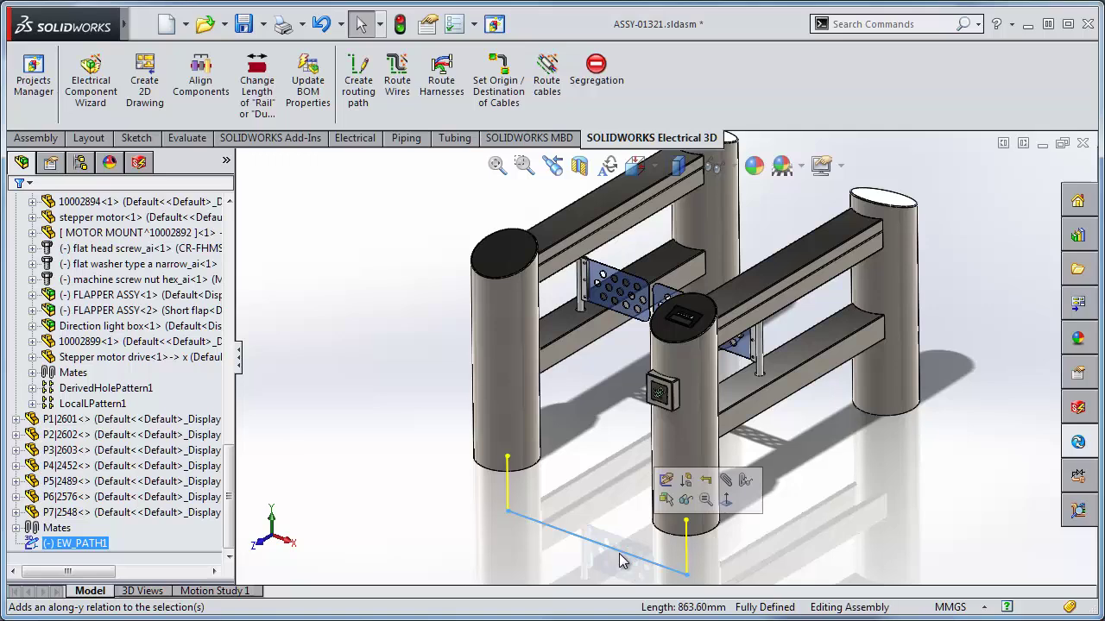
{"action": "left_click", "coordinate": [685, 500]}
{"action": "key", "text": "Tab"}
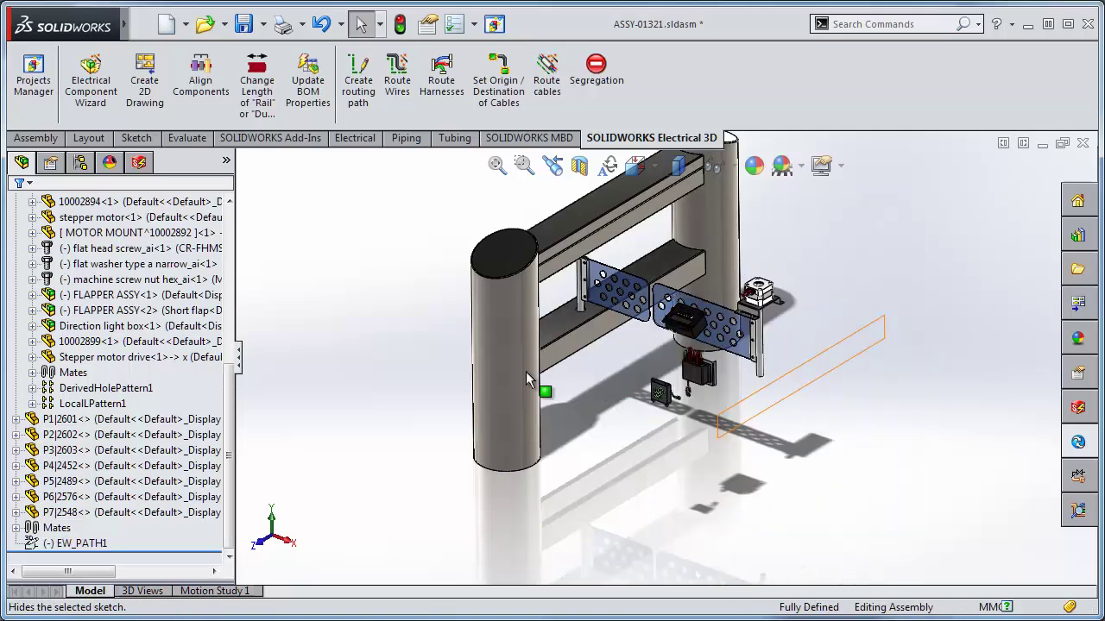
{"action": "key", "text": "Tab"}
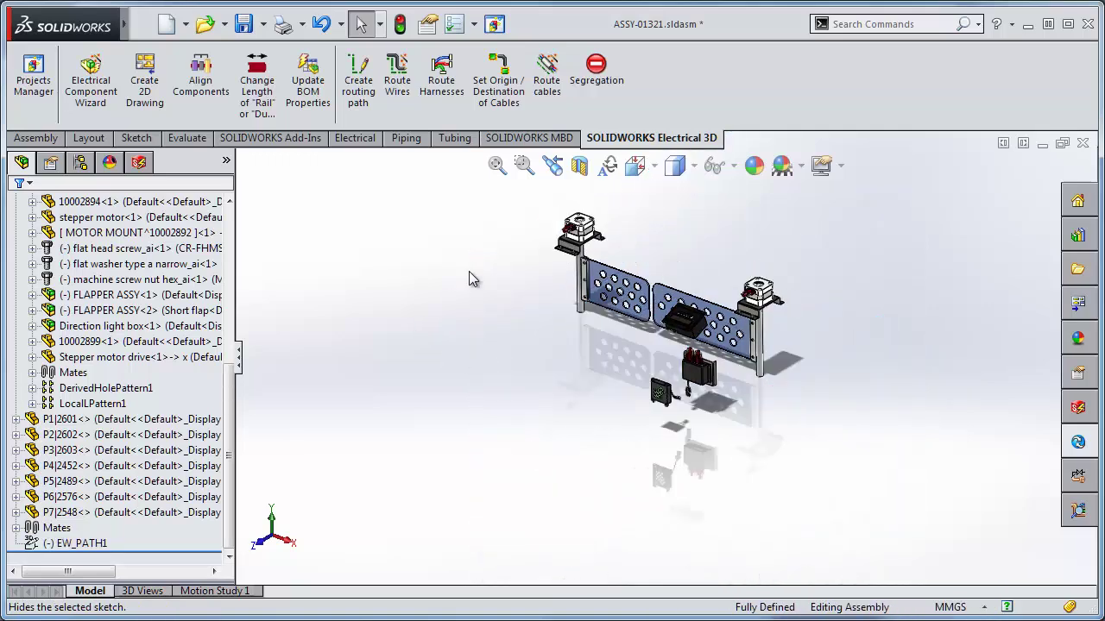
{"action": "left_click", "coordinate": [557, 104]}
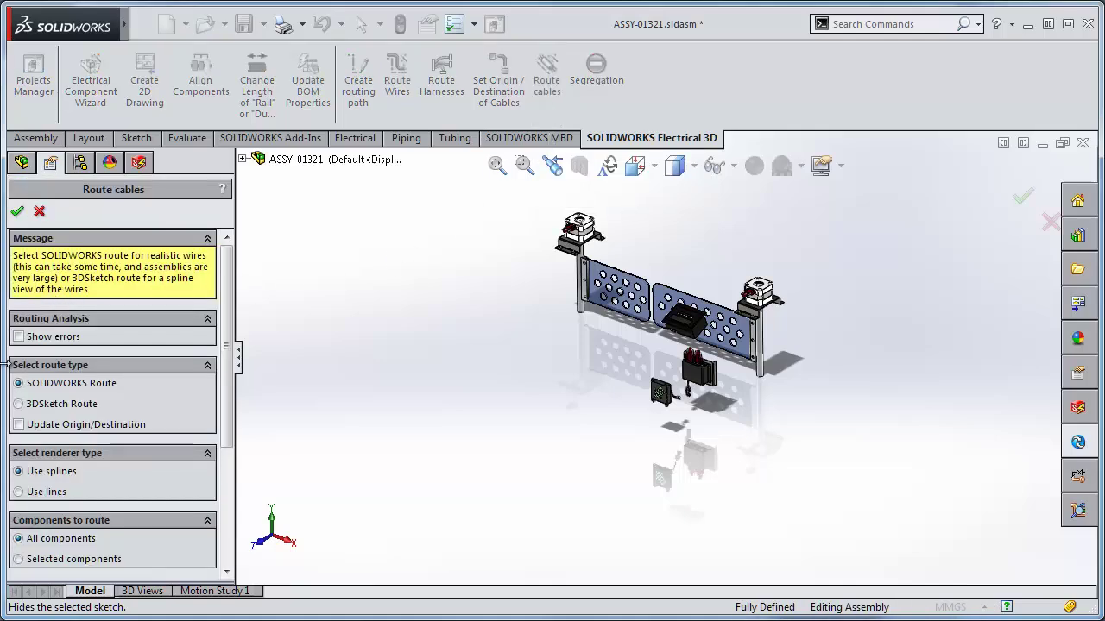
{"action": "left_click", "coordinate": [18, 211]}
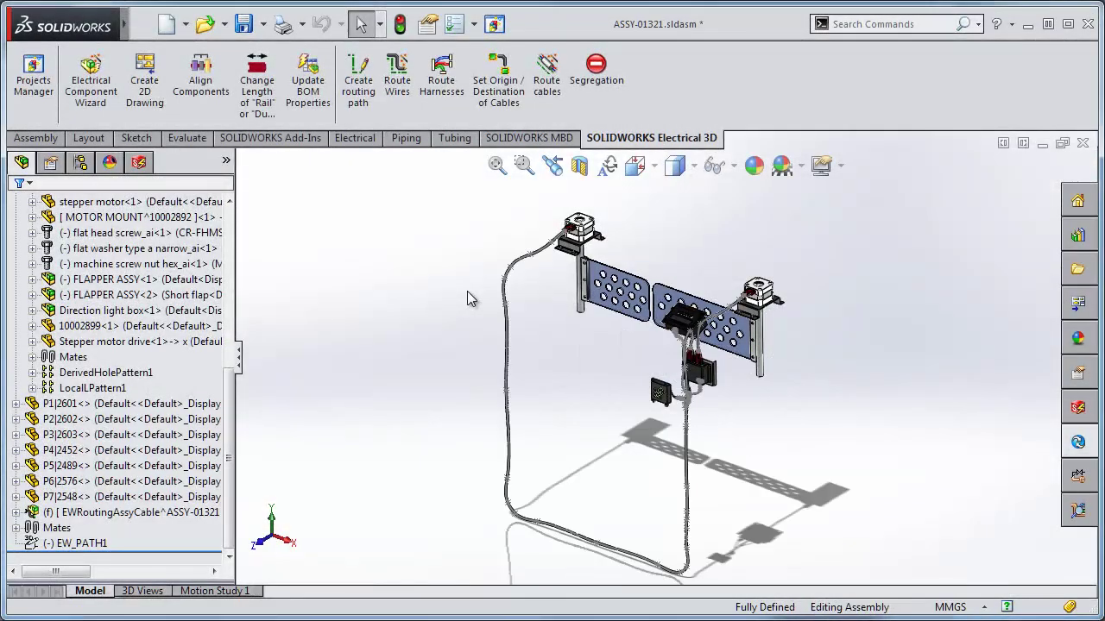
{"action": "left_click", "coordinate": [733, 166]}
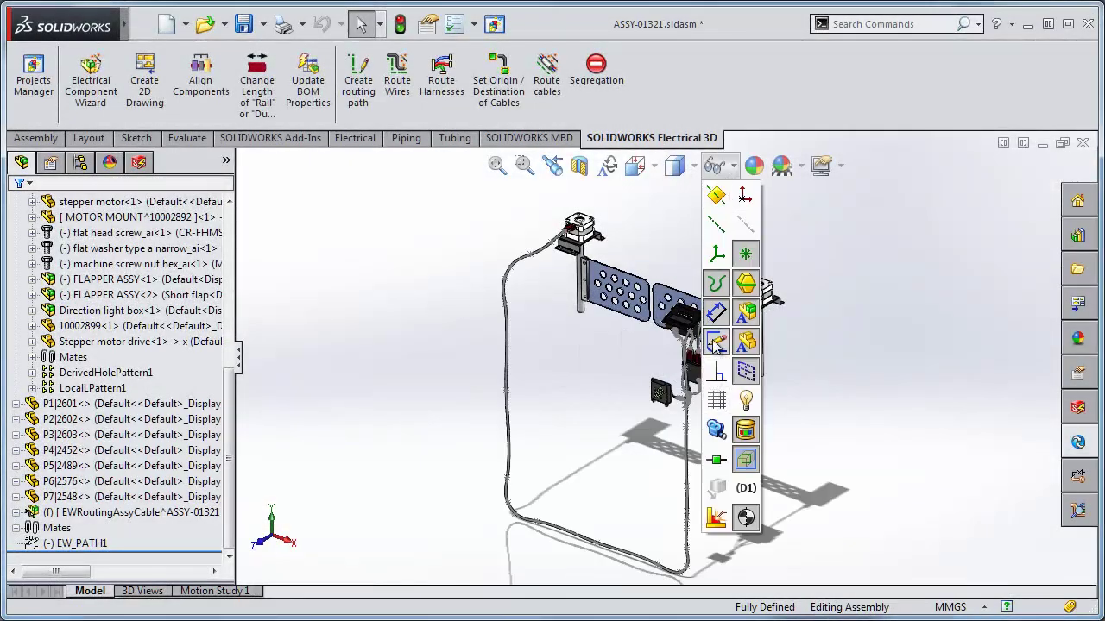
{"action": "left_click", "coordinate": [822, 328]}
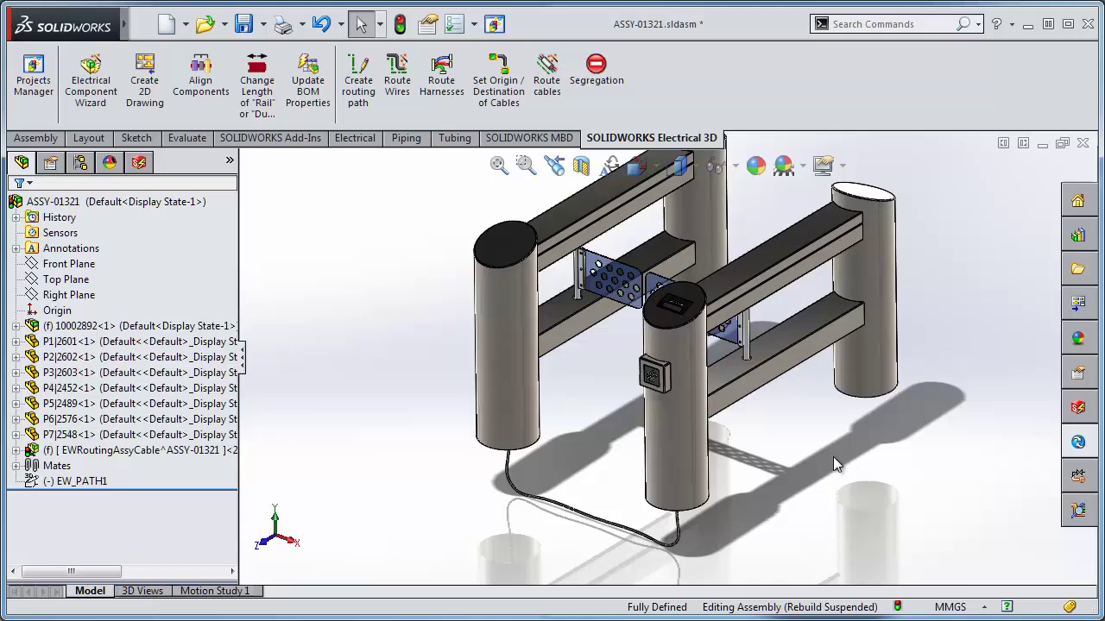
{"action": "middle_click_drag", "start_coordinate": [827, 455], "coordinate": [826, 480], "text": "ctrl"}
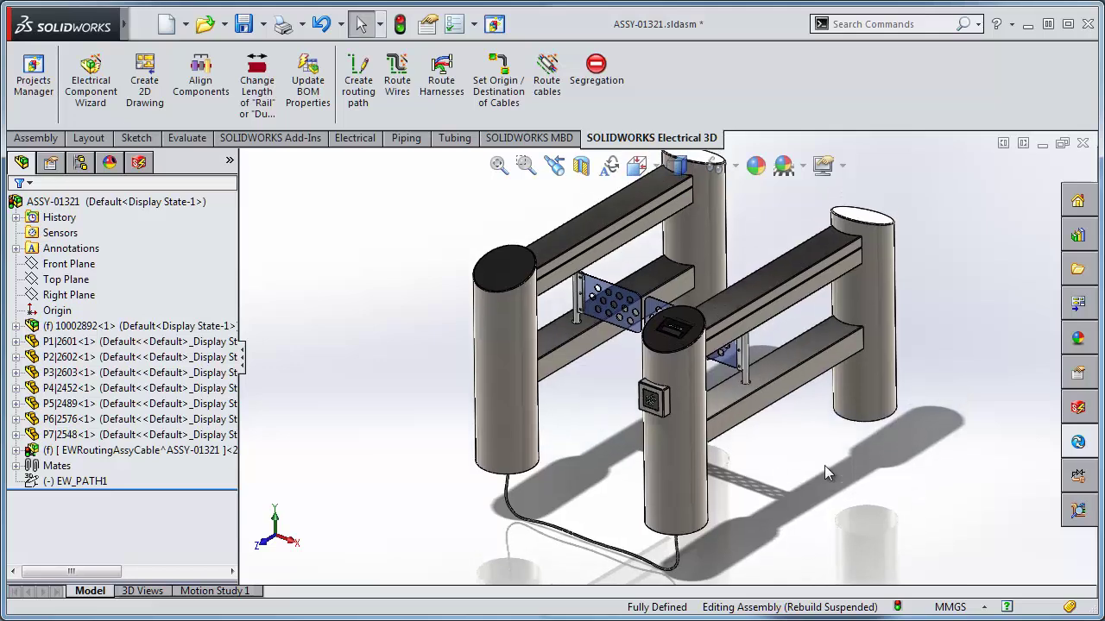
Browse the vault file list for parts 10002892, 10002893 and 10002894.
{"action": "left_click", "coordinate": [1077, 442]}
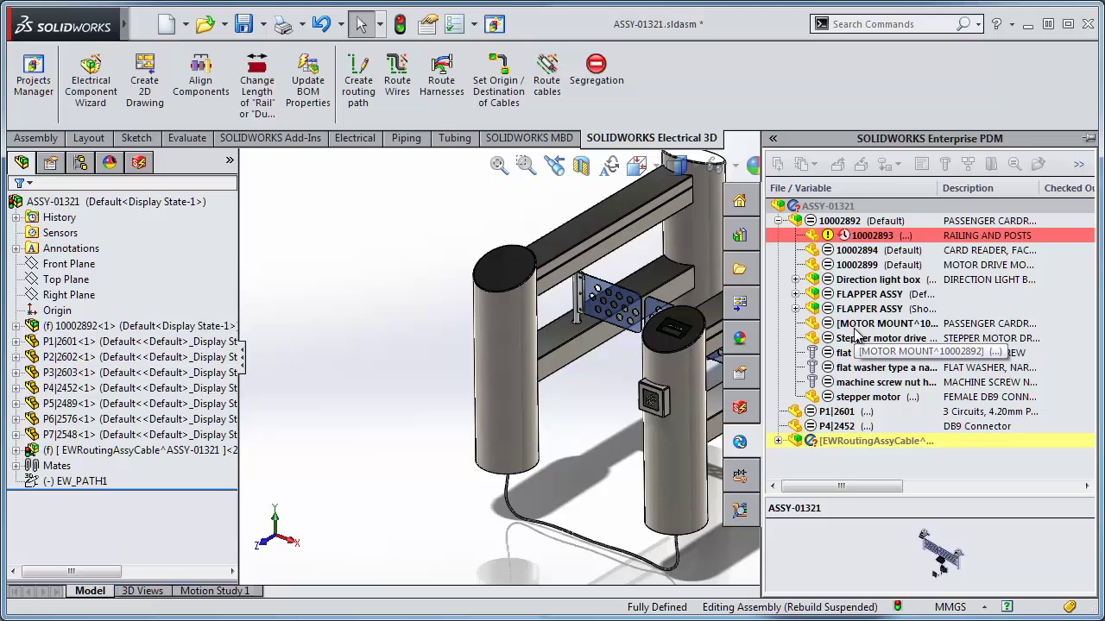
{"action": "left_click", "coordinate": [850, 221]}
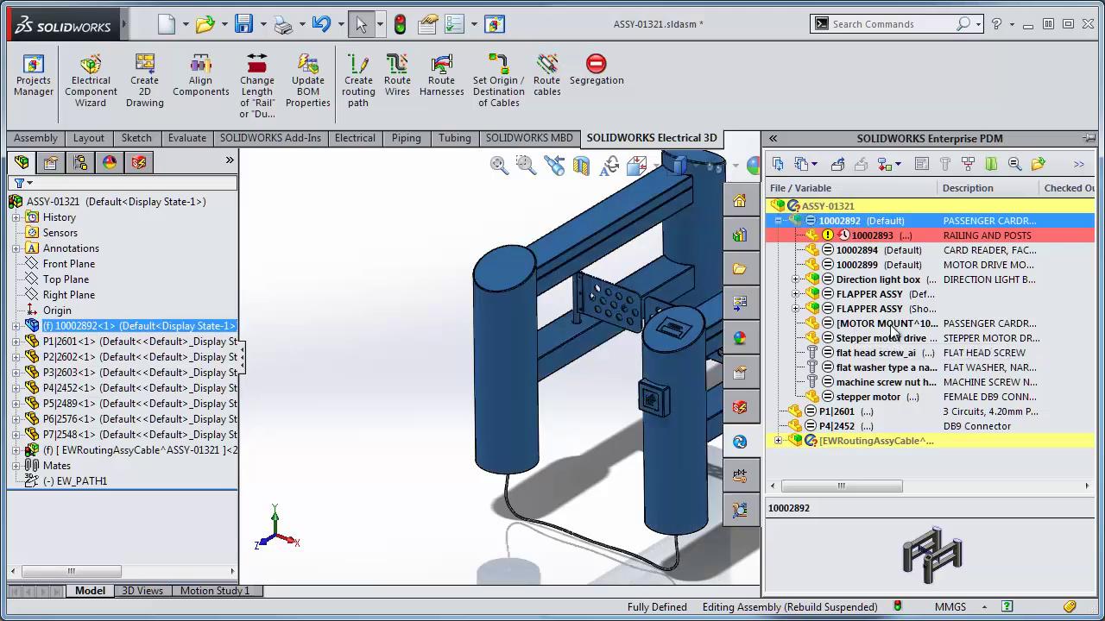
{"action": "left_click", "coordinate": [913, 241]}
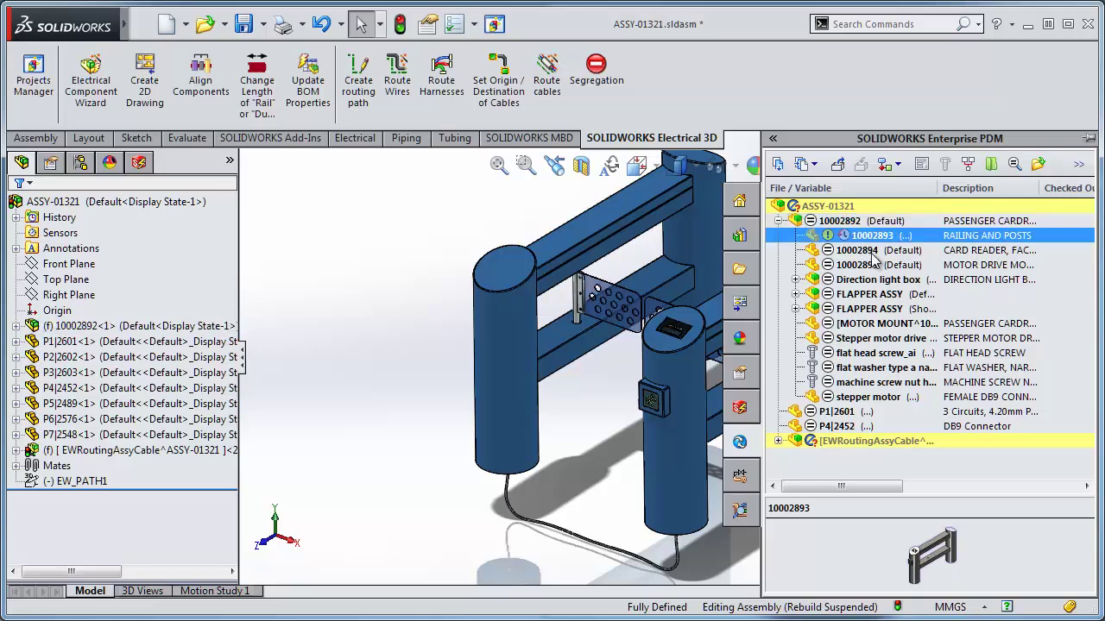
{"action": "left_click", "coordinate": [874, 250]}
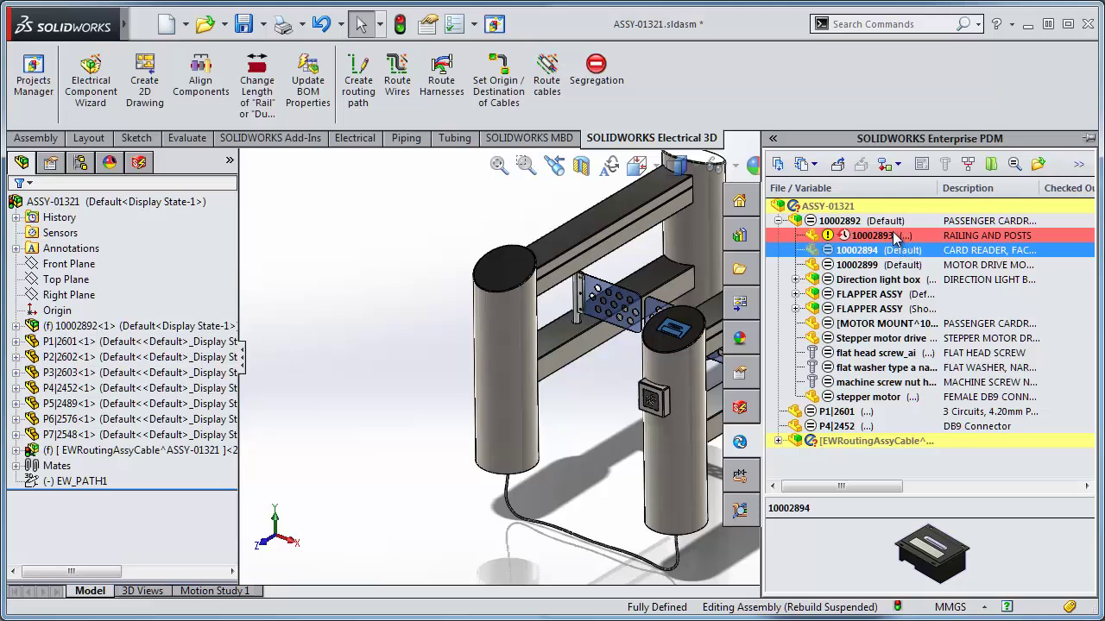
{"action": "left_click", "coordinate": [898, 240]}
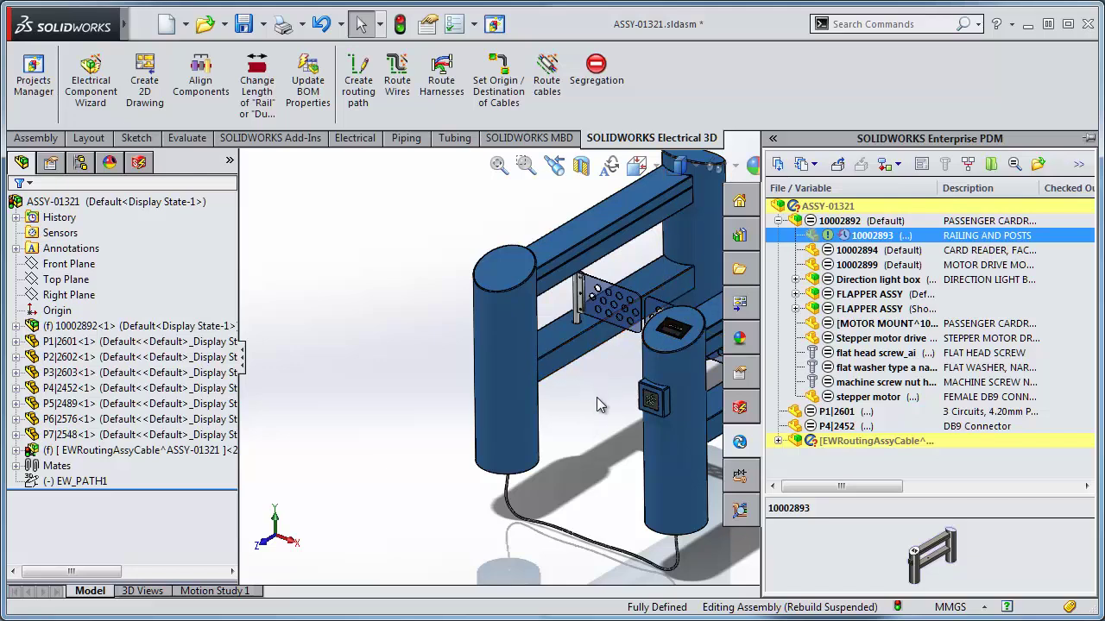
Get the latest version of railing and posts part 10002893.
{"action": "right_click", "coordinate": [860, 245]}
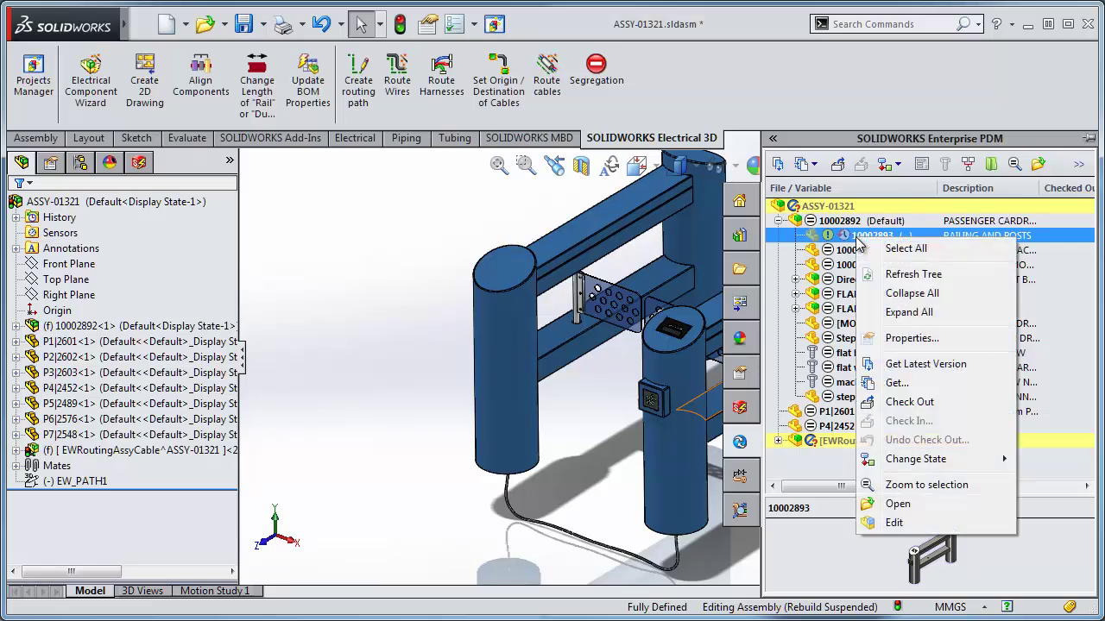
{"action": "left_click", "coordinate": [906, 366]}
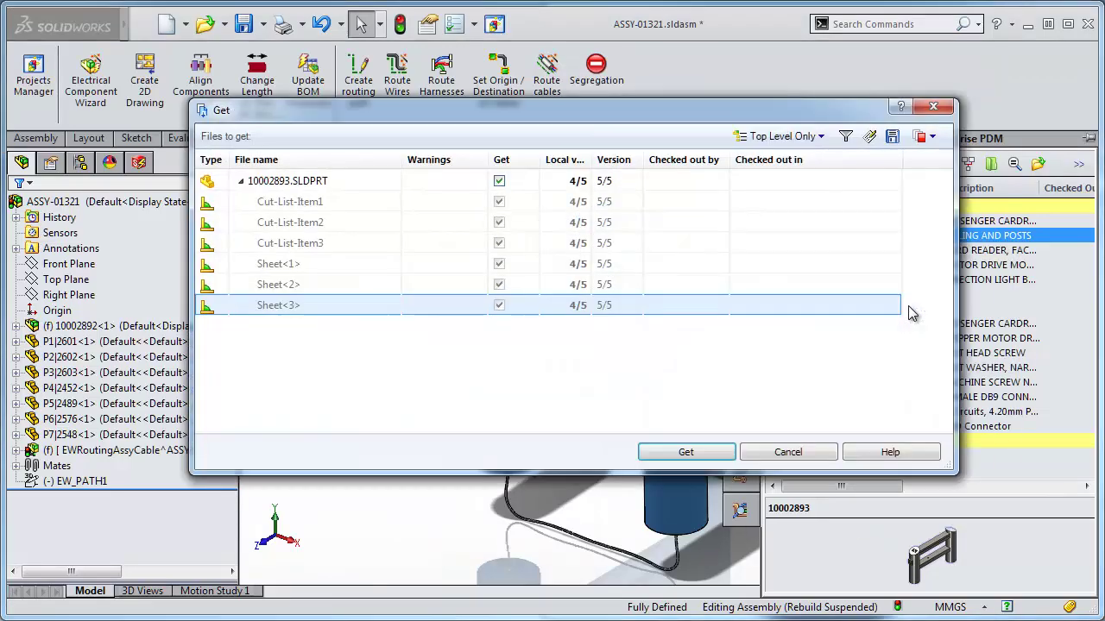
{"action": "left_click", "coordinate": [677, 452]}
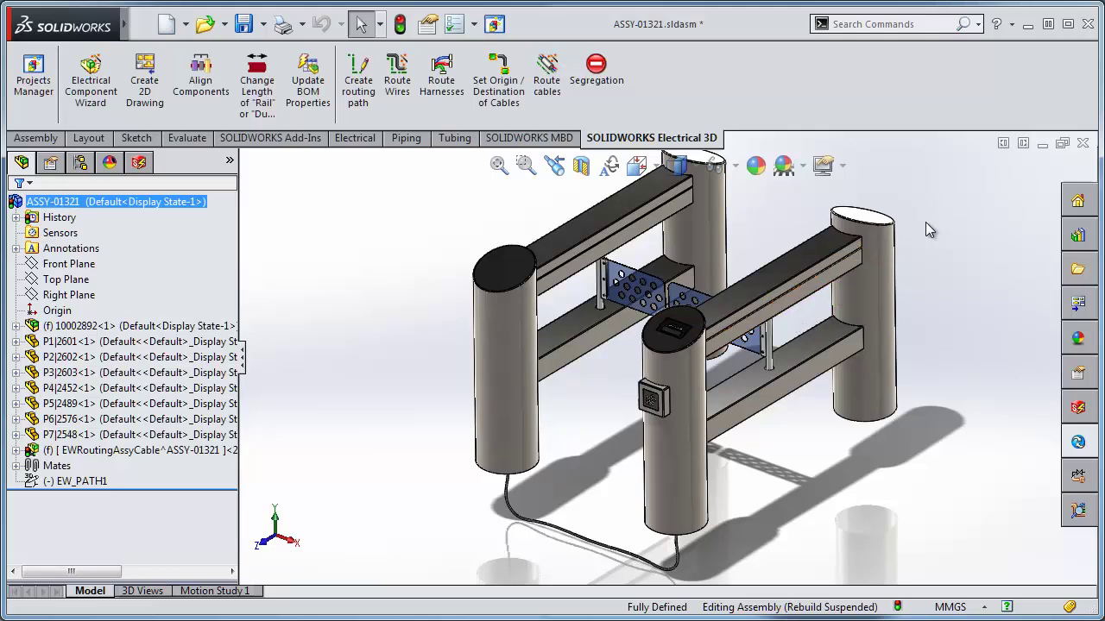
Hide both railings and run Update Wires/Cable Length for the cables.
{"action": "key", "text": "Tab"}
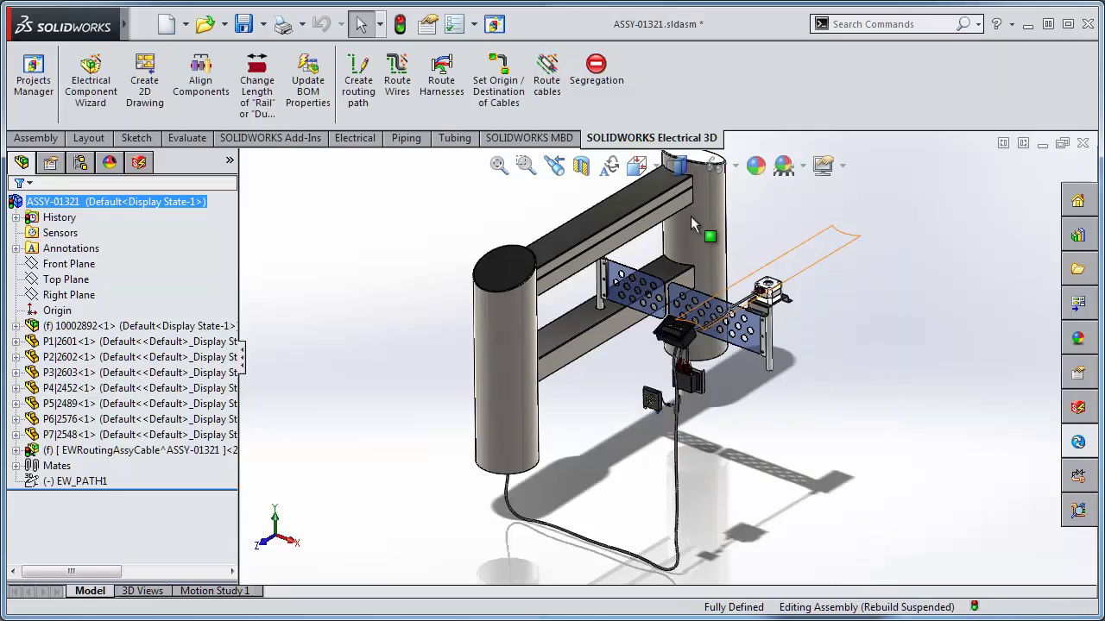
{"action": "key", "text": "Tab"}
{"action": "scroll", "coordinate": [681, 226], "scroll_direction": "down", "scroll_amount": 5}
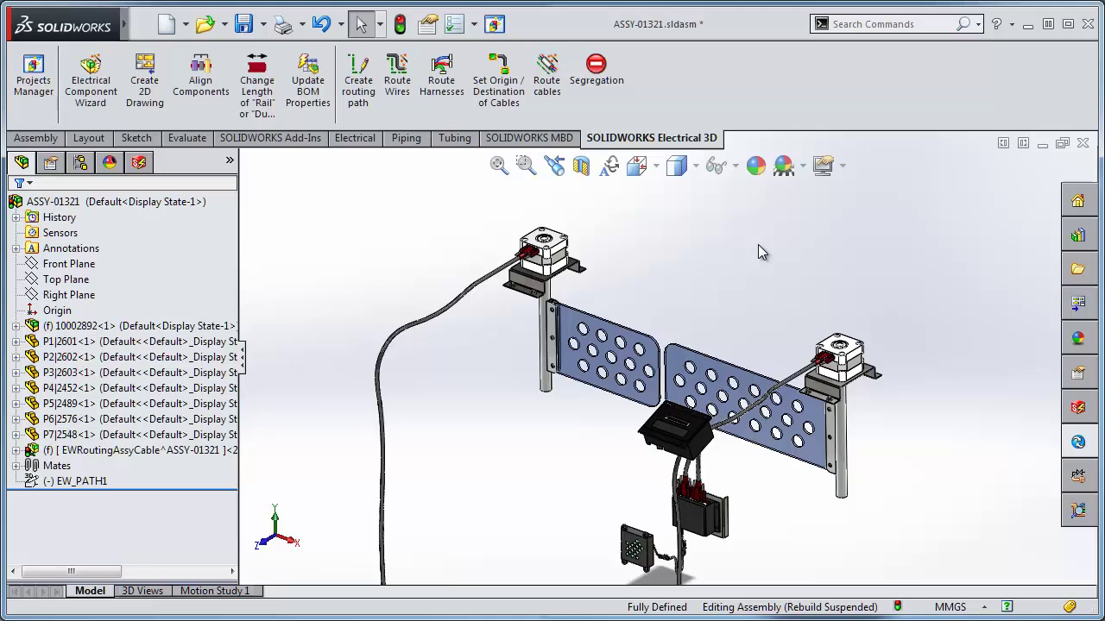
{"action": "left_click", "coordinate": [886, 25]}
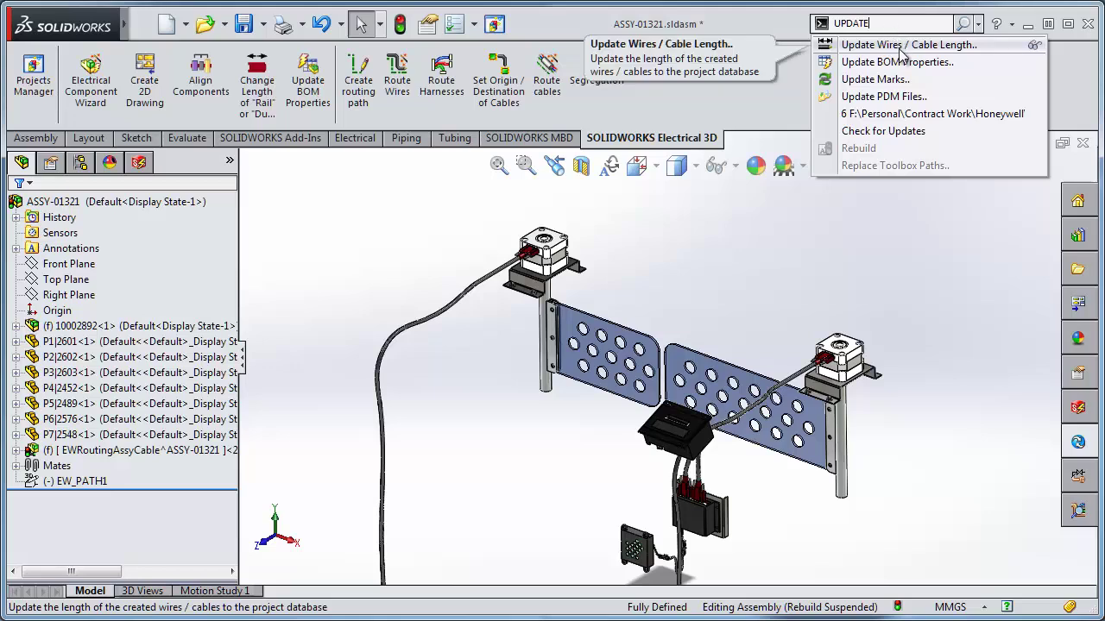
{"action": "left_click", "coordinate": [899, 50]}
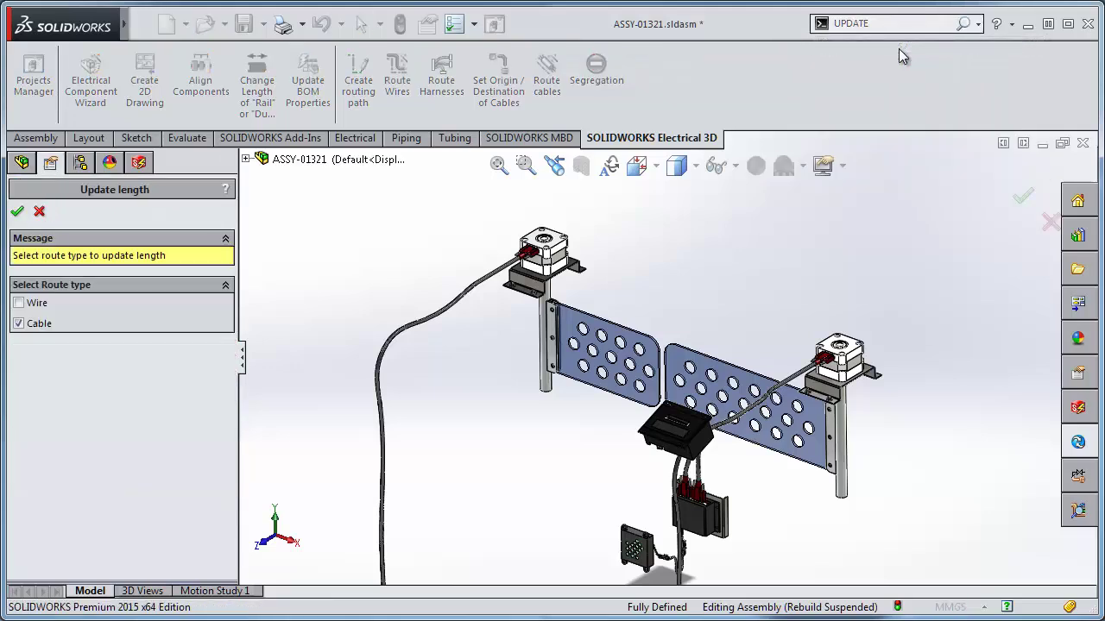
{"action": "left_click", "coordinate": [18, 213]}
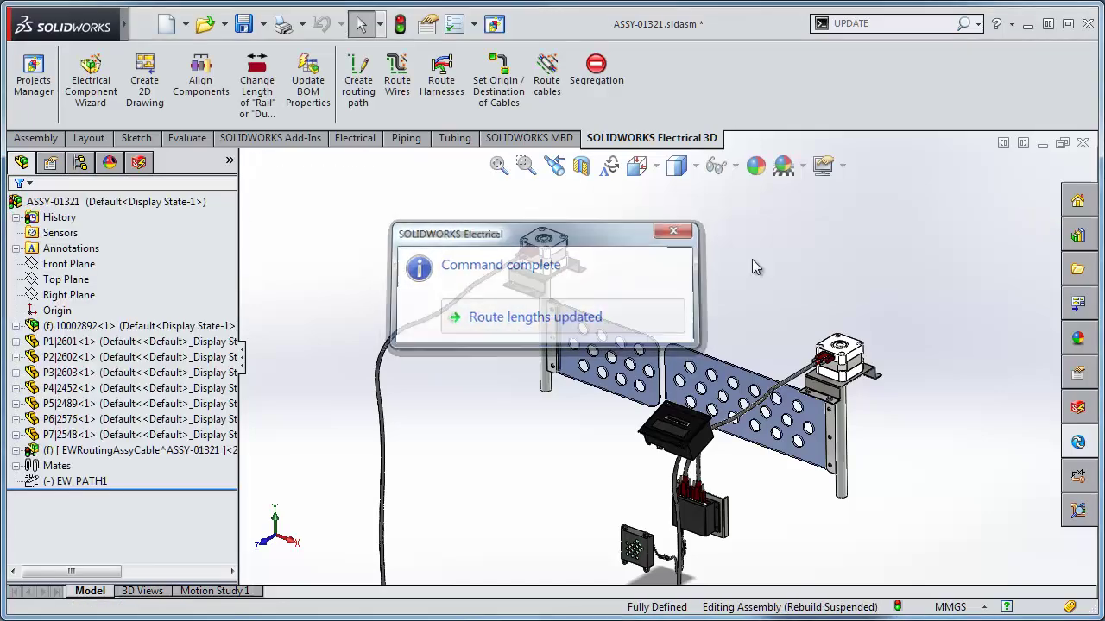
Show the hidden frame, pillars and rails again.
{"action": "scroll", "coordinate": [777, 263], "scroll_direction": "up", "scroll_amount": 5}
{"action": "middle_click_drag", "start_coordinate": [794, 296], "coordinate": [655, 237]}
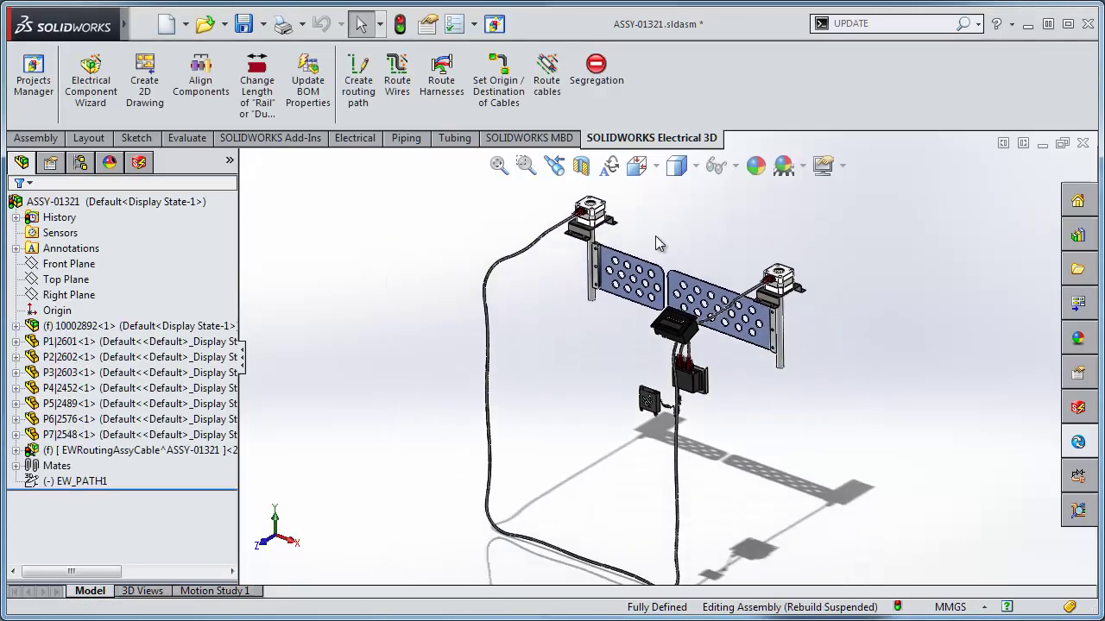
{"action": "key", "text": "shift+Tab"}
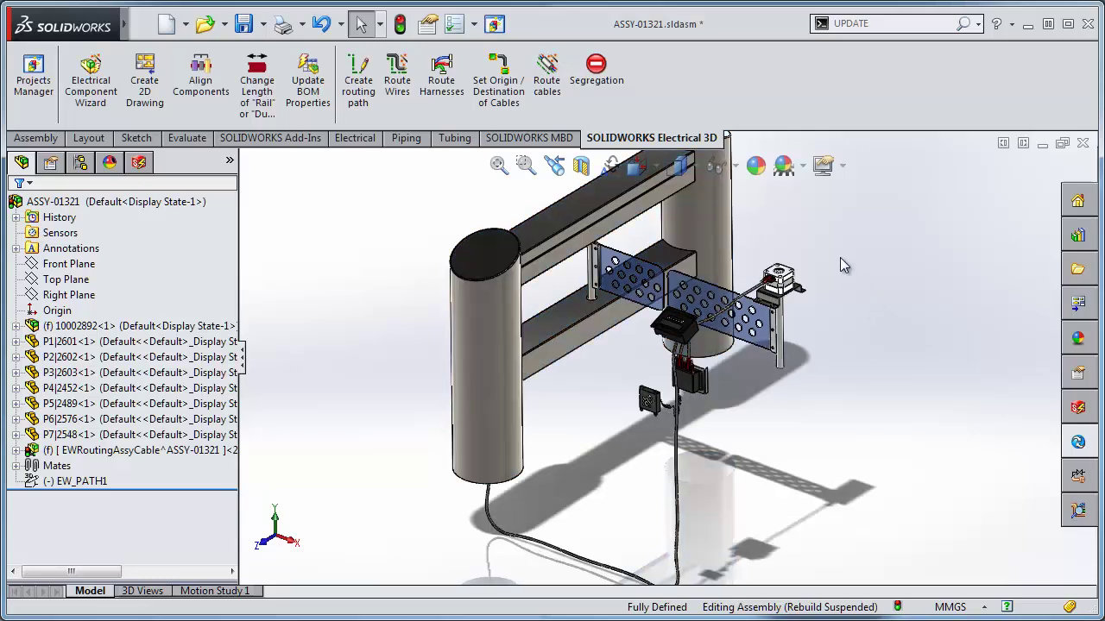
{"action": "key", "text": "shift+Tab"}
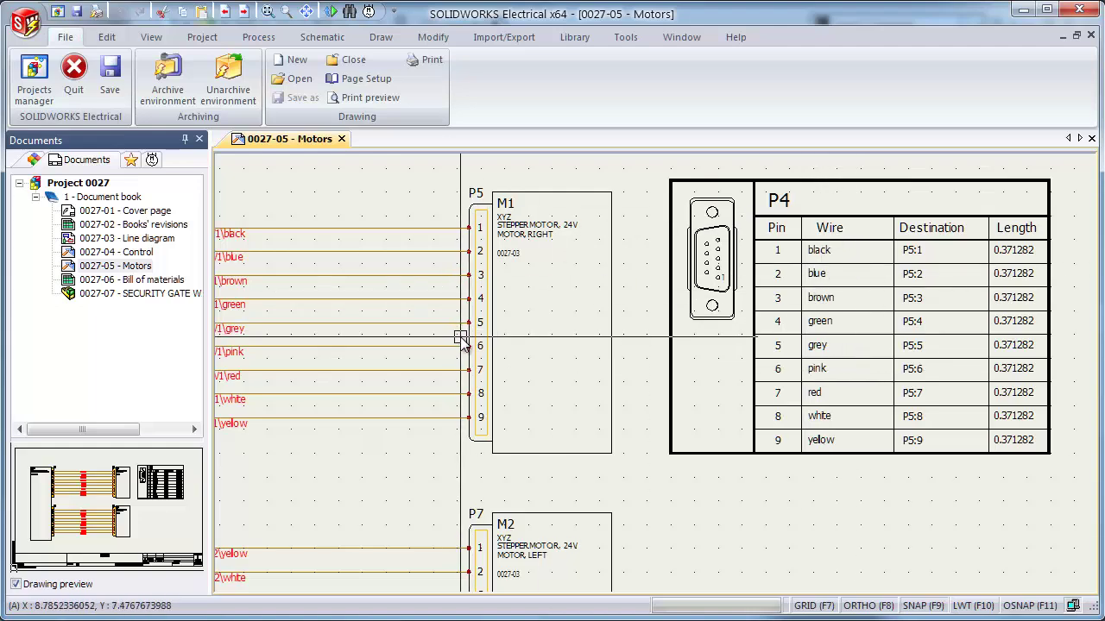
Pan and zoom the 0027-05 Motors sheet to the P4 cable table and P6 wiring.
{"action": "scroll", "coordinate": [424, 357], "scroll_direction": "down", "scroll_amount": 3}
{"action": "middle_click_drag", "start_coordinate": [424, 357], "coordinate": [639, 306]}
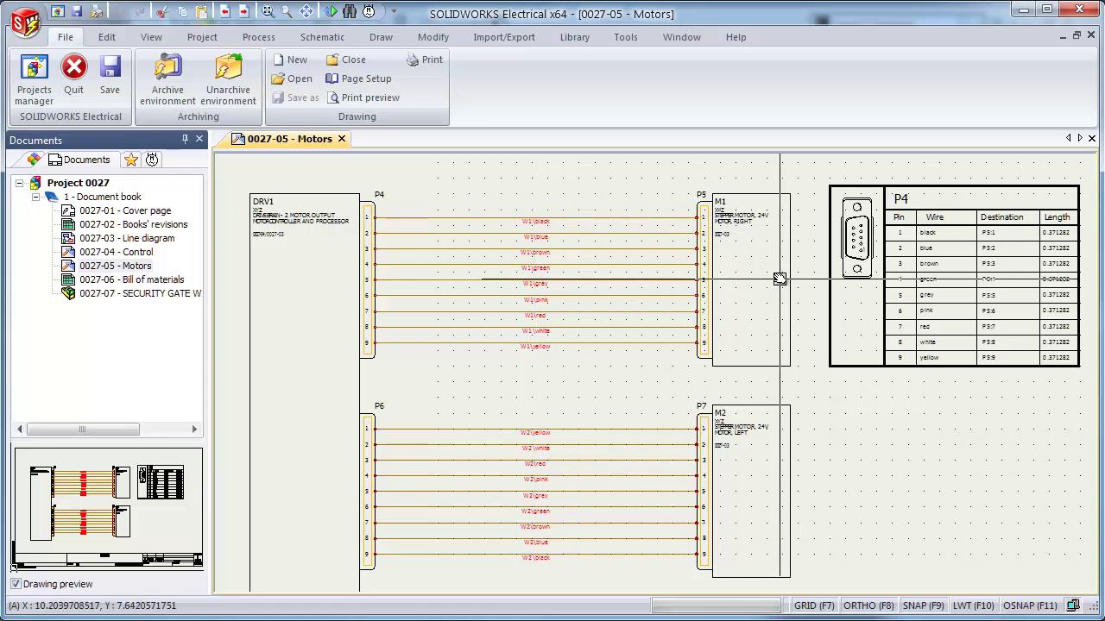
{"action": "middle_click_drag", "start_coordinate": [895, 294], "coordinate": [771, 286]}
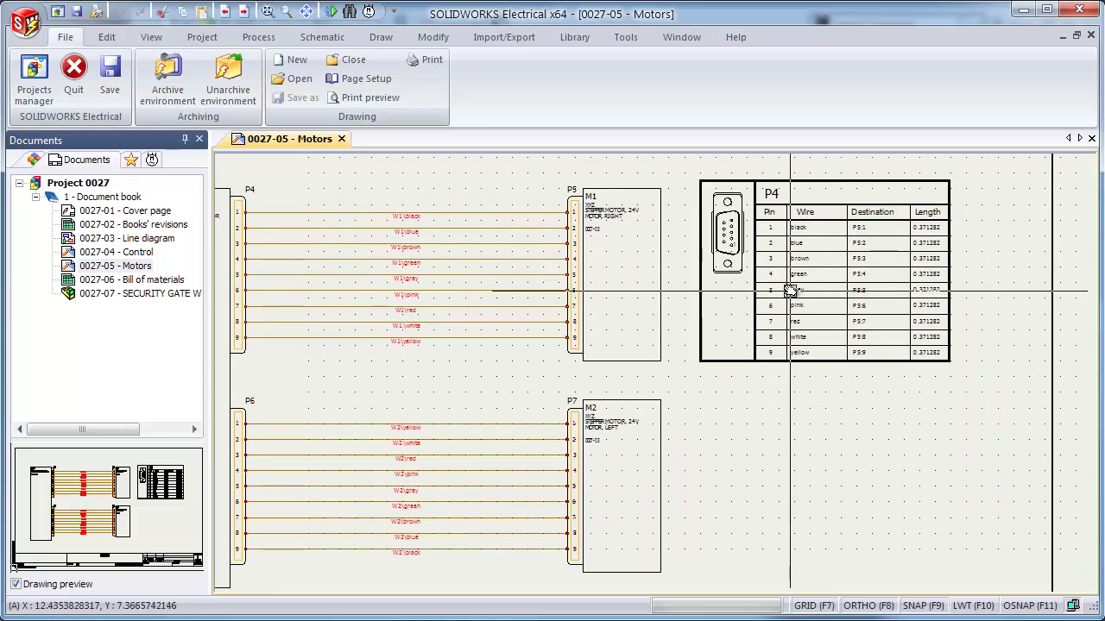
{"action": "scroll", "coordinate": [811, 226], "scroll_direction": "up", "scroll_amount": 1}
{"action": "middle_click_drag", "start_coordinate": [812, 226], "coordinate": [787, 290]}
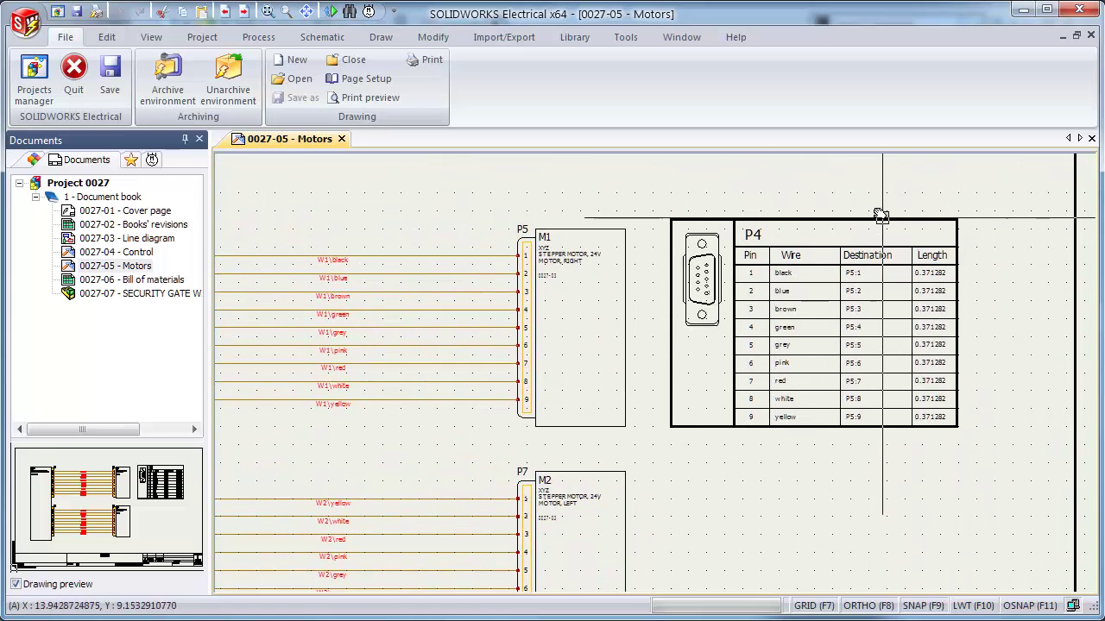
{"action": "scroll", "coordinate": [943, 371], "scroll_direction": "up", "scroll_amount": 1}
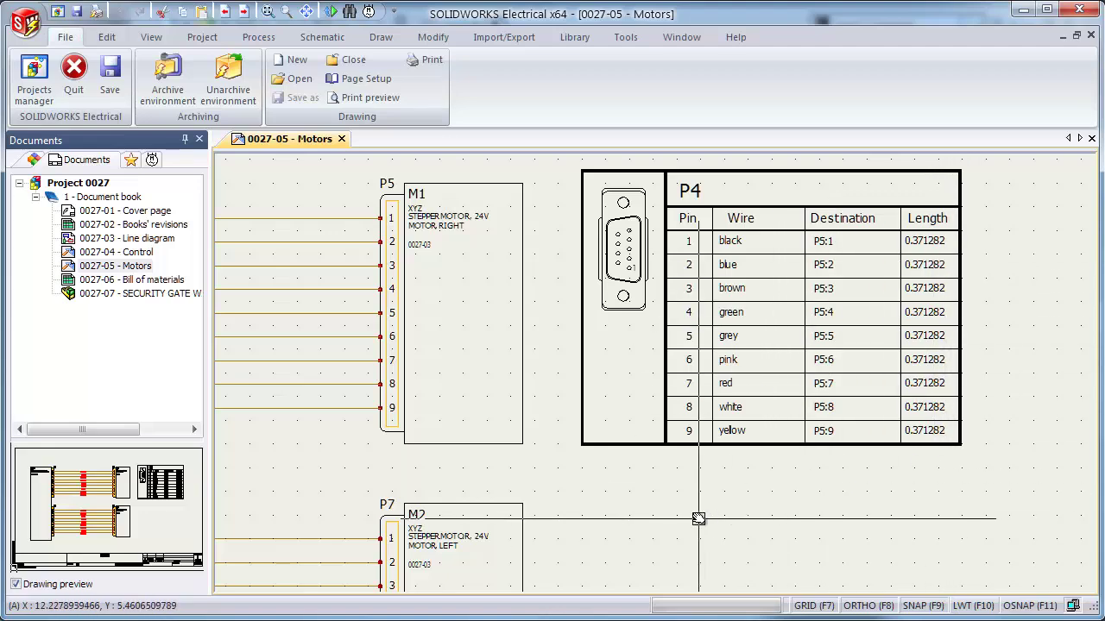
{"action": "scroll", "coordinate": [698, 518], "scroll_direction": "down", "scroll_amount": 3}
{"action": "middle_click_drag", "start_coordinate": [698, 520], "coordinate": [732, 351]}
{"action": "scroll", "coordinate": [732, 350], "scroll_direction": "up", "scroll_amount": 1}
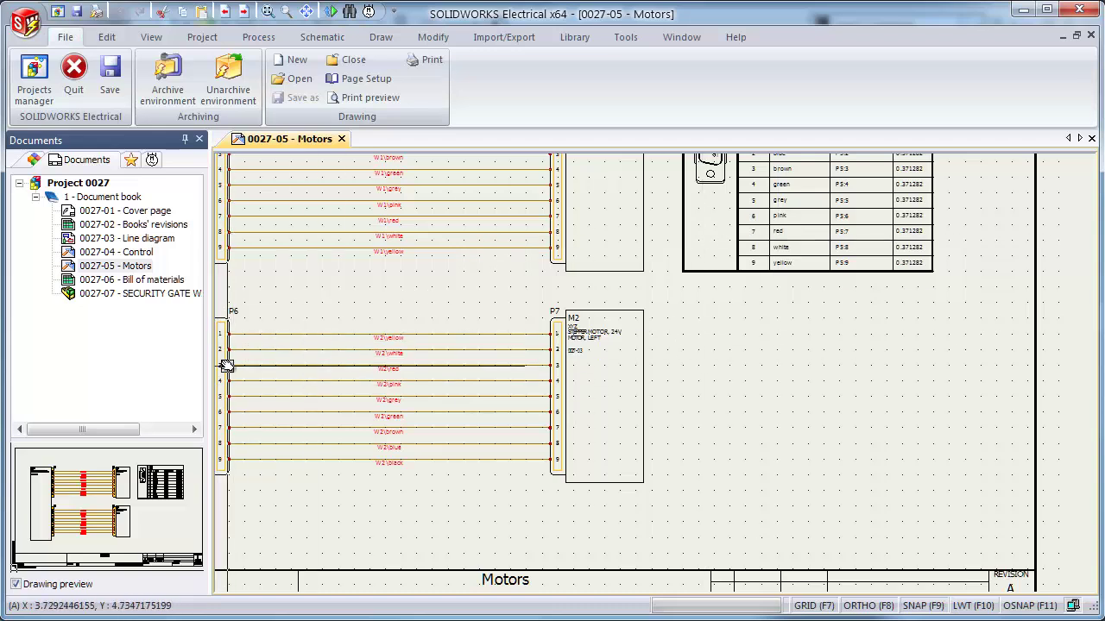
Copy the P4 cable connection table beside motor M2 and associate the copy with P6 MOTOR2 CONNECTOR.
{"action": "left_click", "coordinate": [809, 271]}
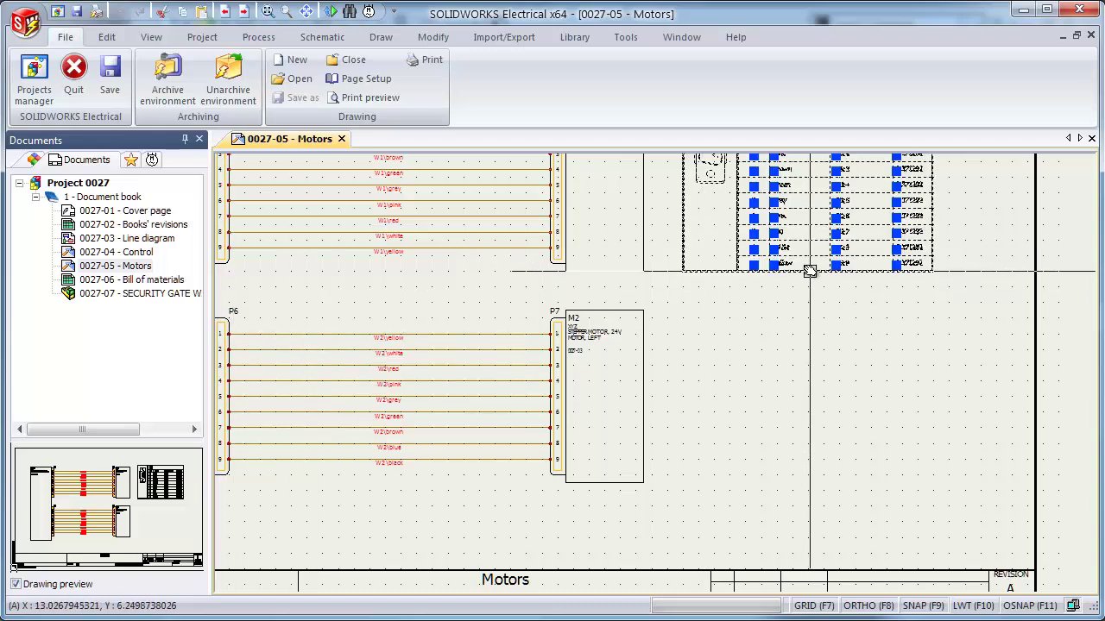
{"action": "key", "text": "ctrl+c"}
{"action": "key", "text": "ctrl+v"}
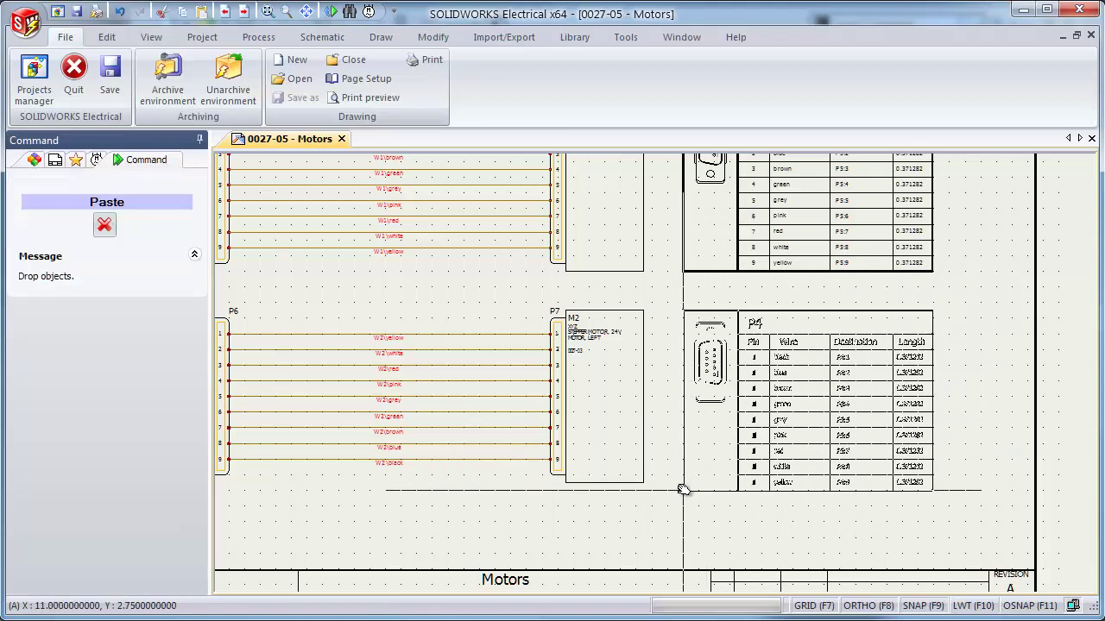
{"action": "left_click", "coordinate": [682, 490]}
{"action": "right_click", "coordinate": [804, 314]}
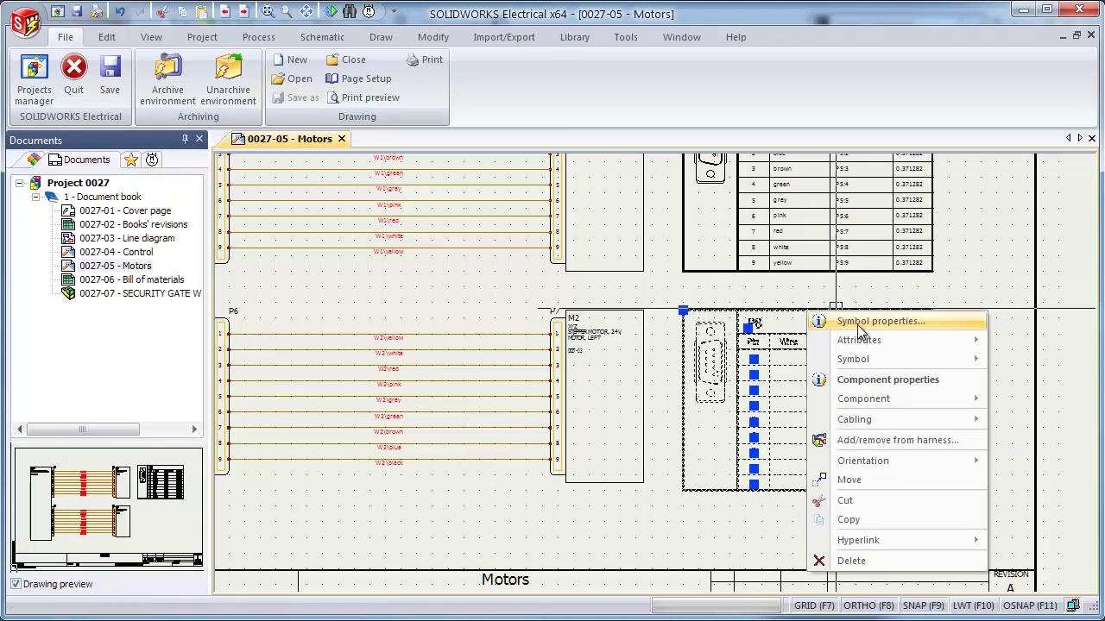
{"action": "left_click", "coordinate": [859, 323]}
{"action": "left_click", "coordinate": [777, 245]}
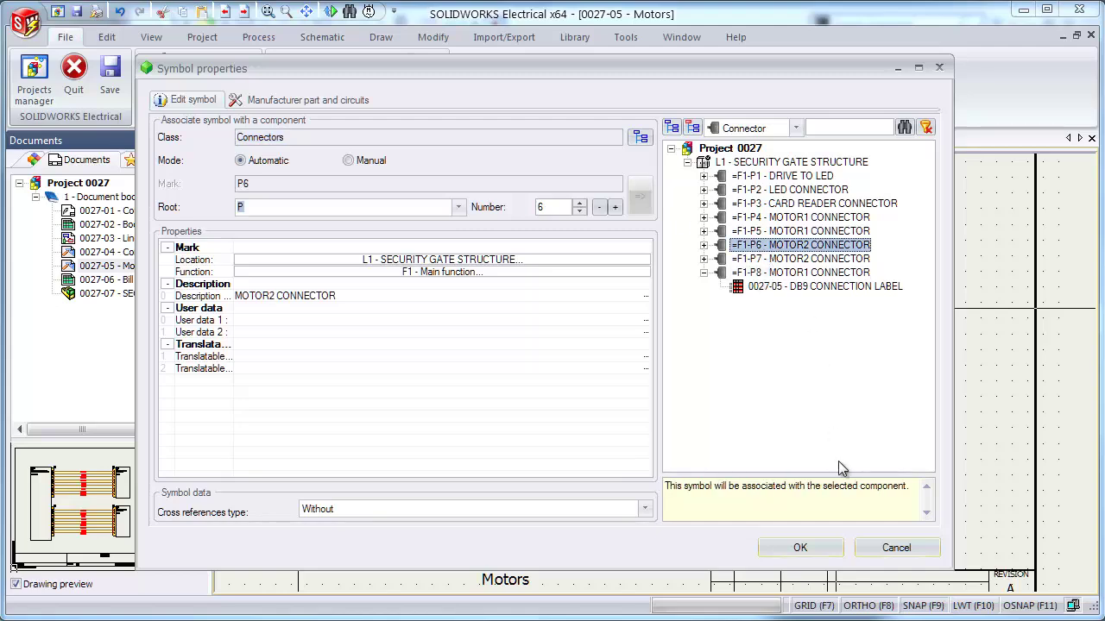
{"action": "left_click", "coordinate": [827, 549]}
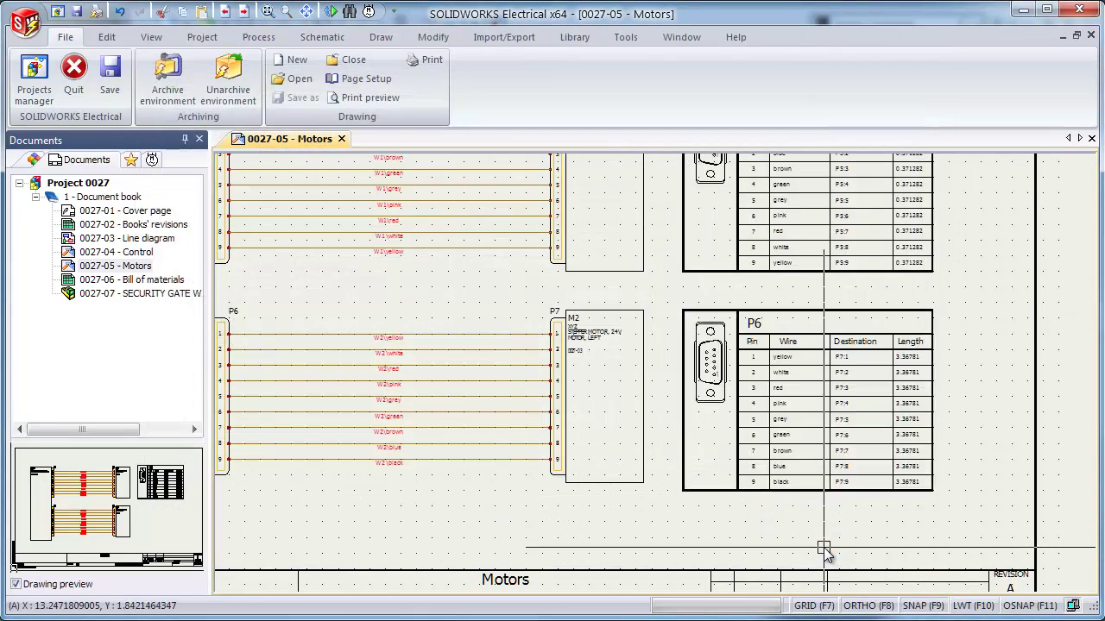
Zoom around the new P6 table to check it, then close the Motors drawing.
{"action": "middle_click_drag", "start_coordinate": [957, 301], "coordinate": [950, 326]}
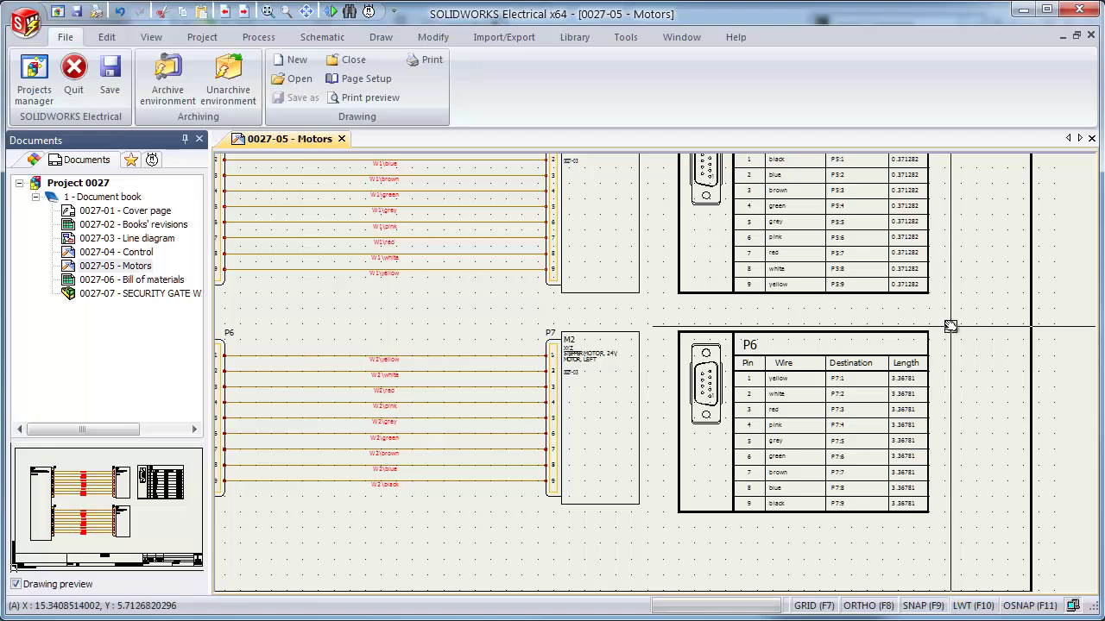
{"action": "scroll", "coordinate": [950, 326], "scroll_direction": "up", "scroll_amount": 1}
{"action": "scroll", "coordinate": [849, 382], "scroll_direction": "up", "scroll_amount": 1}
{"action": "scroll", "coordinate": [742, 441], "scroll_direction": "up", "scroll_amount": 1}
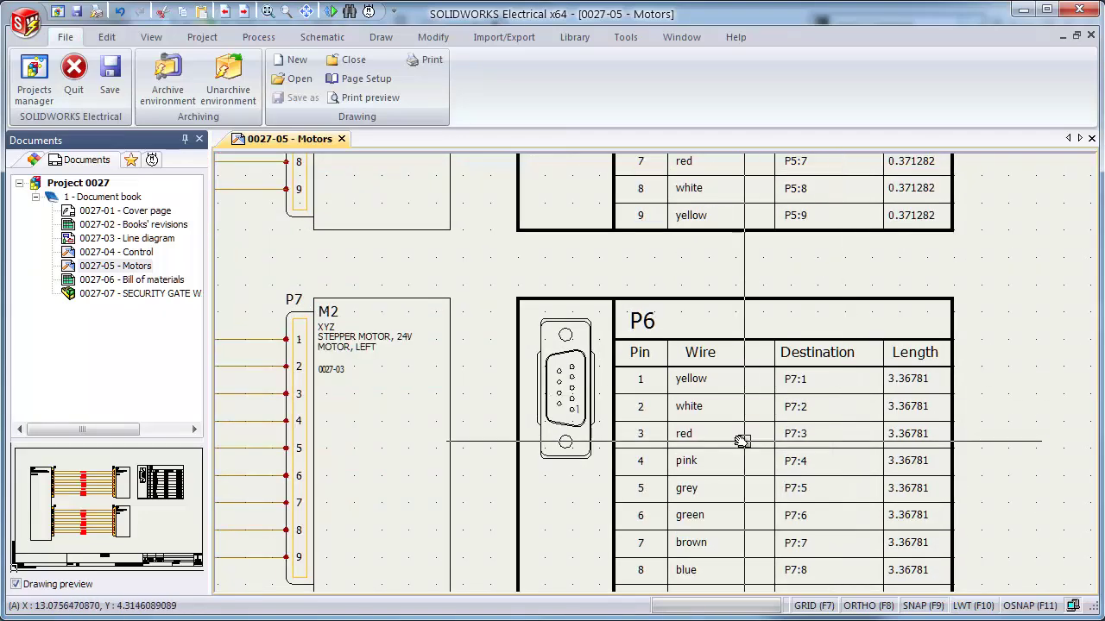
{"action": "scroll", "coordinate": [670, 458], "scroll_direction": "down", "scroll_amount": 1}
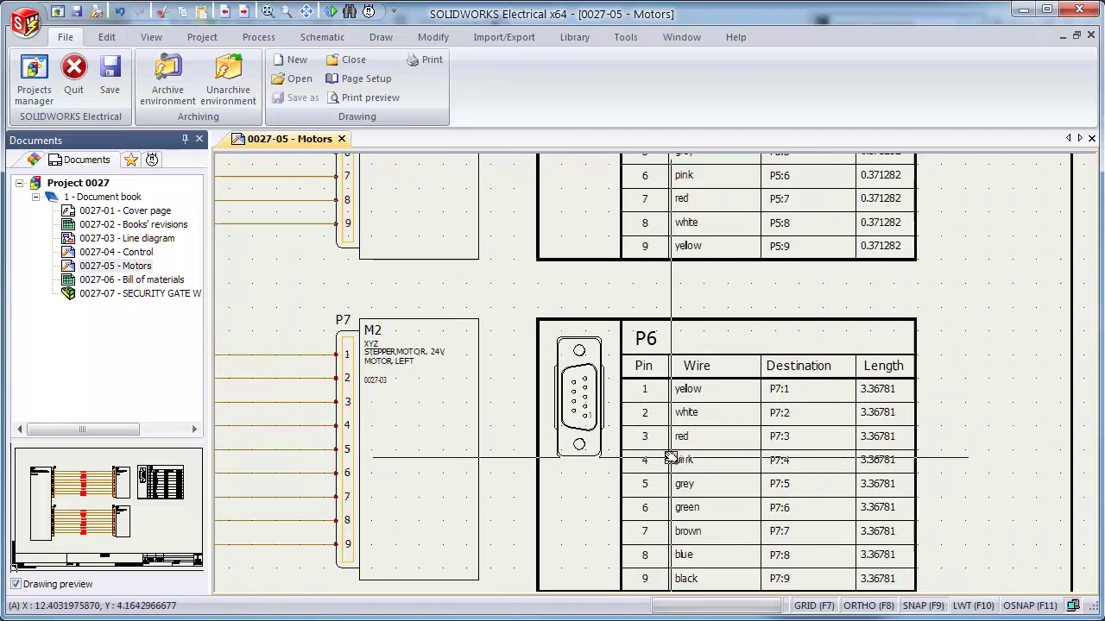
{"action": "scroll", "coordinate": [671, 458], "scroll_direction": "down", "scroll_amount": 3}
{"action": "scroll", "coordinate": [869, 321], "scroll_direction": "up", "scroll_amount": 1}
{"action": "scroll", "coordinate": [759, 370], "scroll_direction": "up", "scroll_amount": 1}
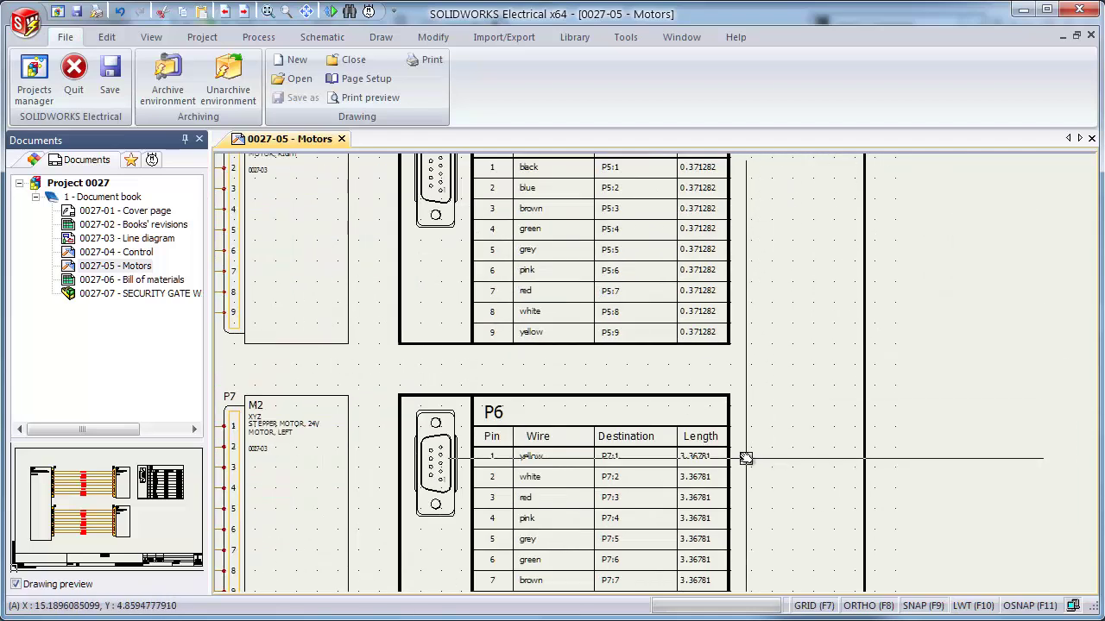
{"action": "left_click", "coordinate": [341, 139]}
Close Project 0027 from the Documents tree.
{"action": "left_click", "coordinate": [76, 183]}
{"action": "right_click", "coordinate": [87, 185]}
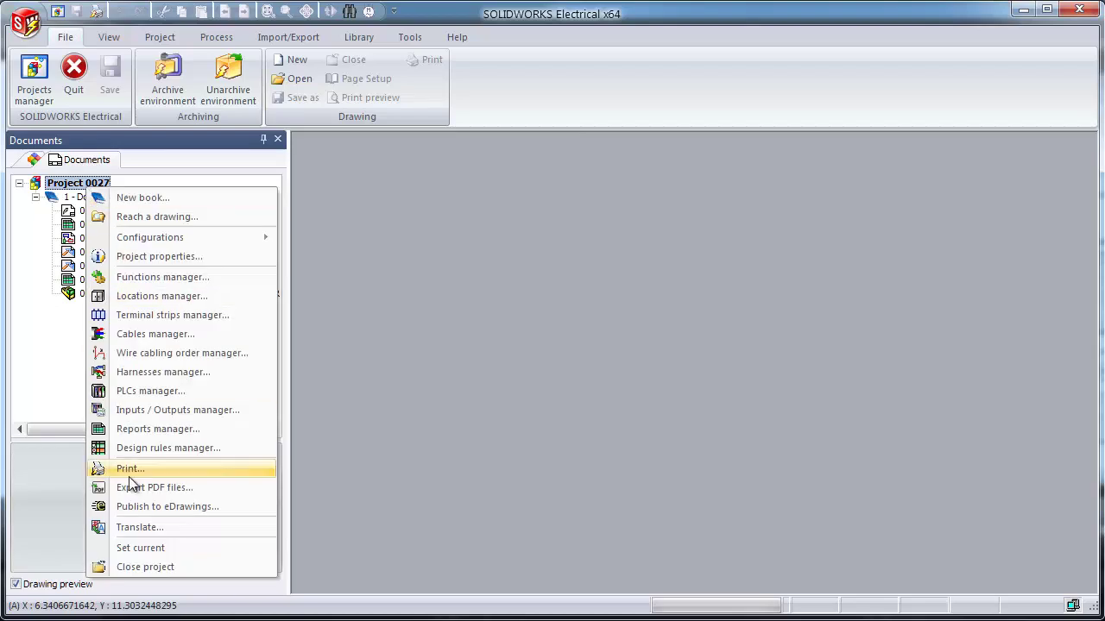
{"action": "left_click", "coordinate": [142, 567]}
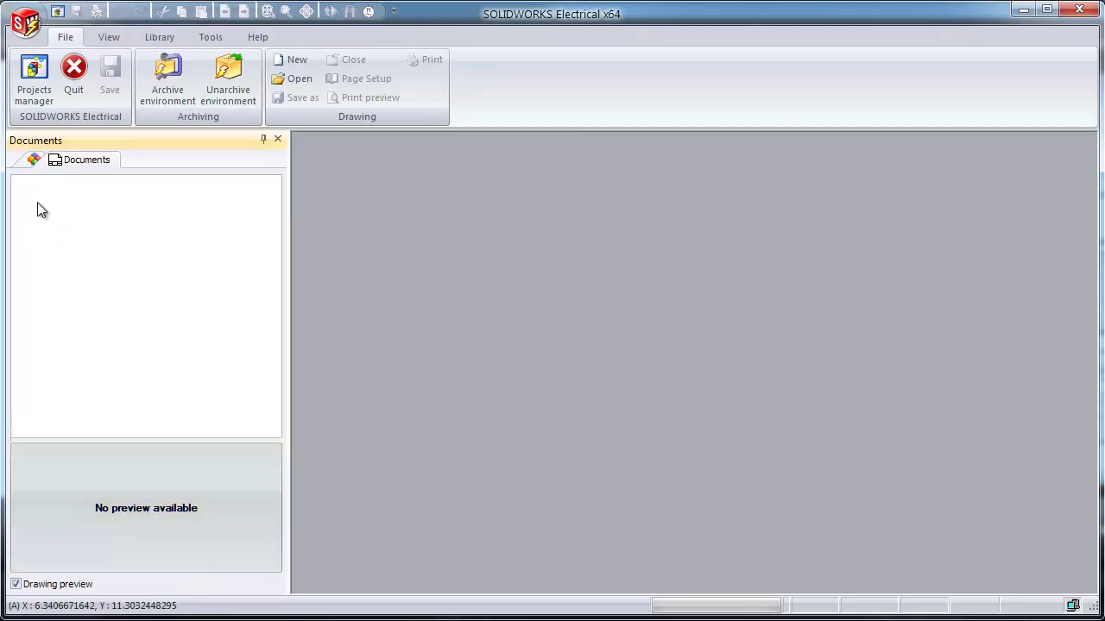
In Projects manager, check Project 0027 into the vault as Project complete.
{"action": "left_click", "coordinate": [37, 87]}
{"action": "left_click", "coordinate": [337, 285]}
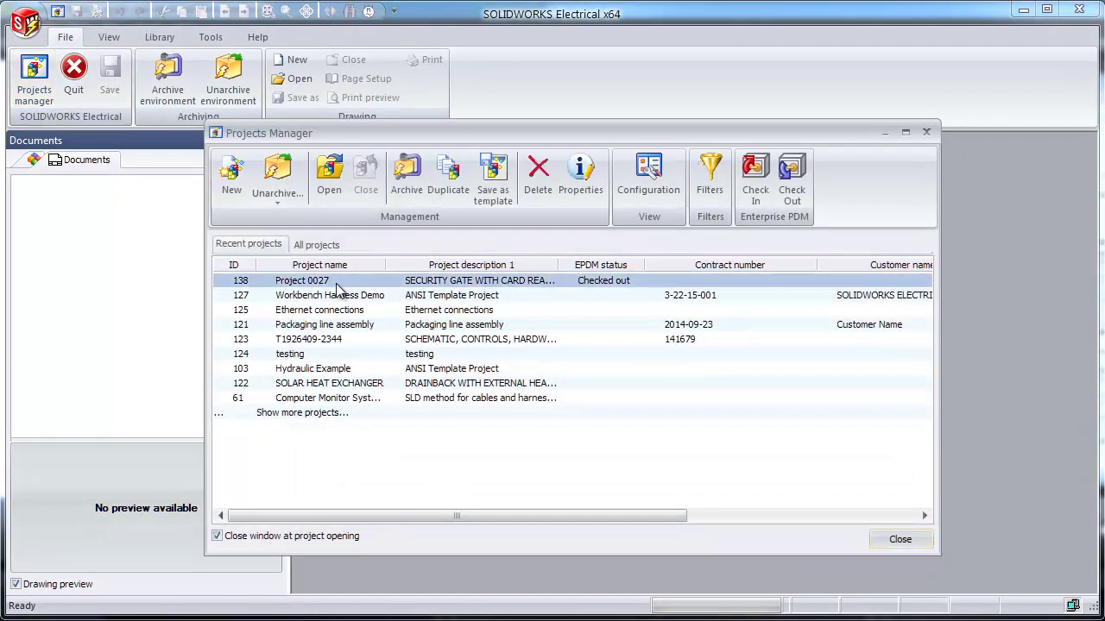
{"action": "left_click", "coordinate": [767, 173]}
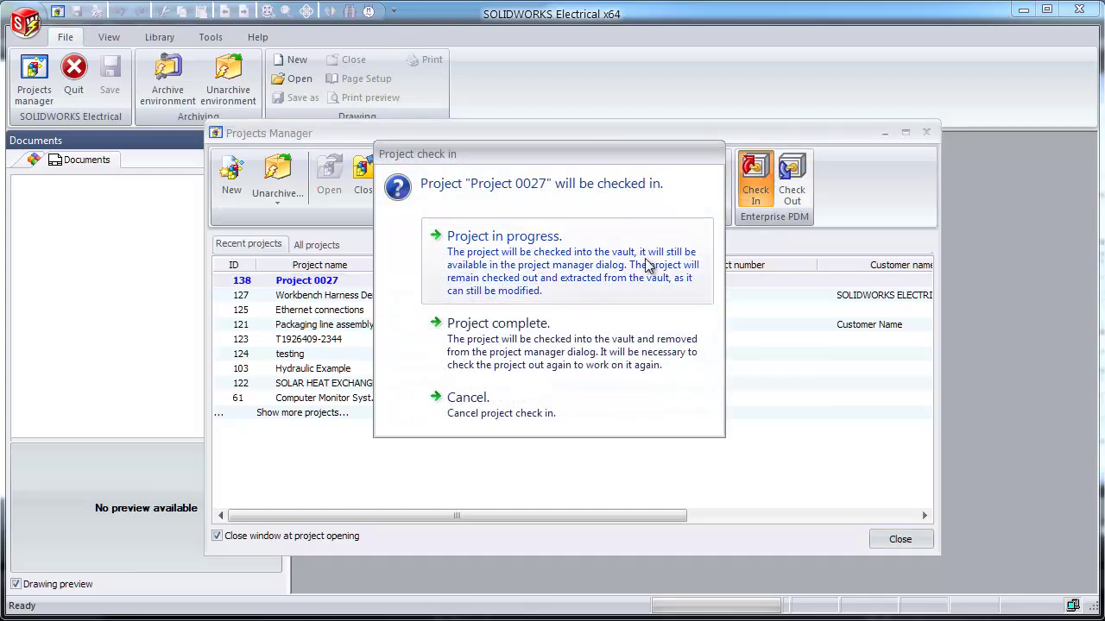
{"action": "left_click", "coordinate": [522, 348]}
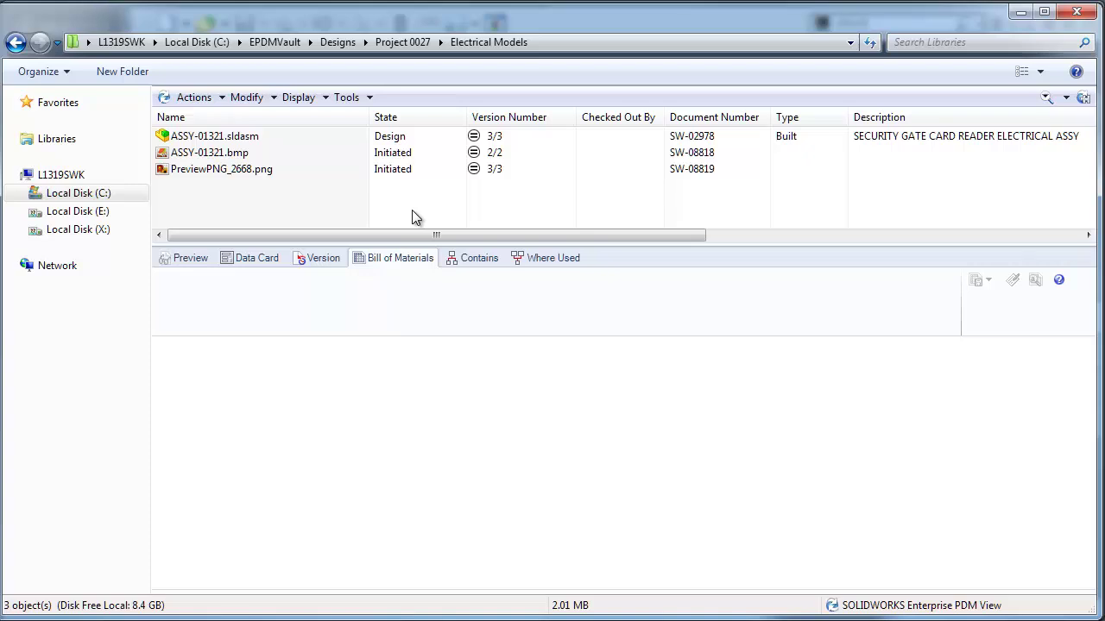
In the vault's Project 0027 folder, open the Schematics folder.
{"action": "left_click", "coordinate": [214, 141]}
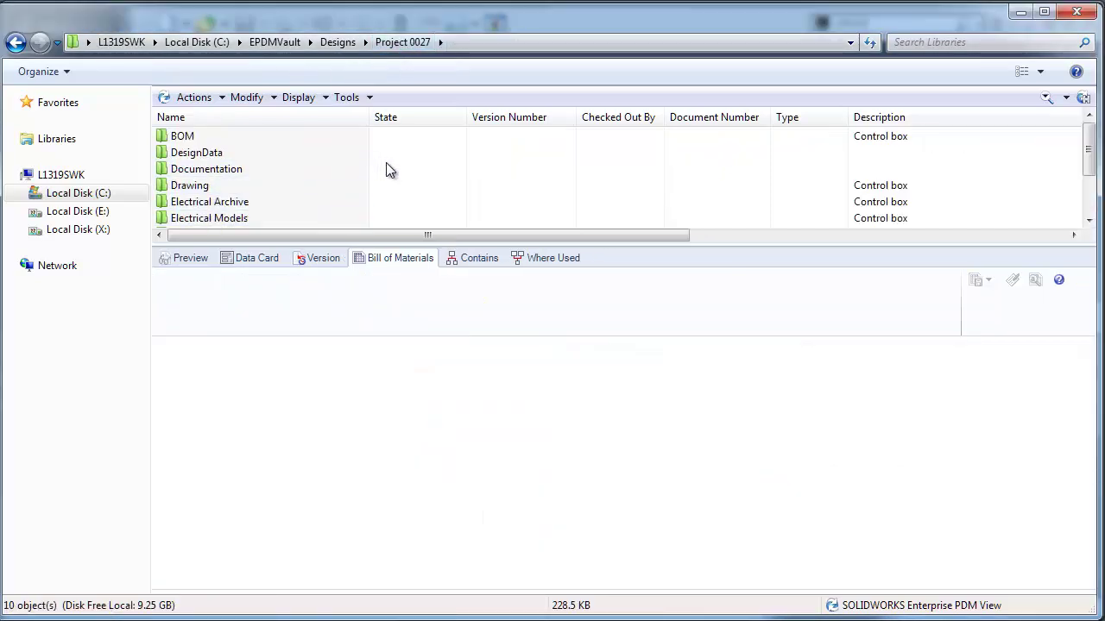
{"action": "scroll", "coordinate": [362, 183], "scroll_direction": "down", "scroll_amount": 1}
{"action": "double_click", "coordinate": [211, 201]}
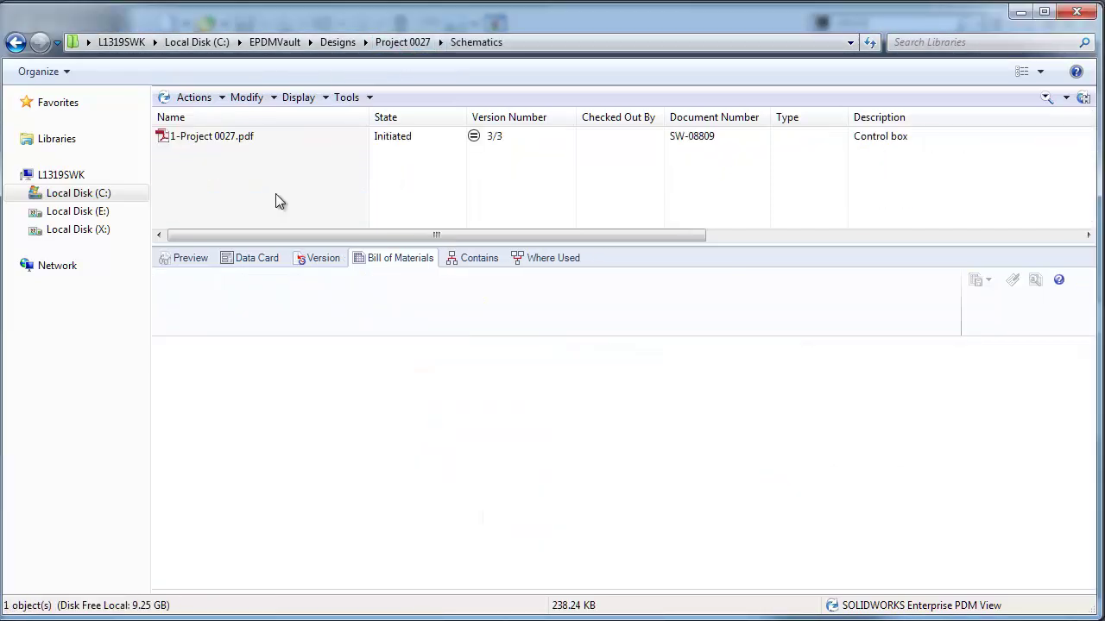
Open 1-Project 0027.pdf and scroll to the Motors page showing the P6 table.
{"action": "double_click", "coordinate": [220, 143]}
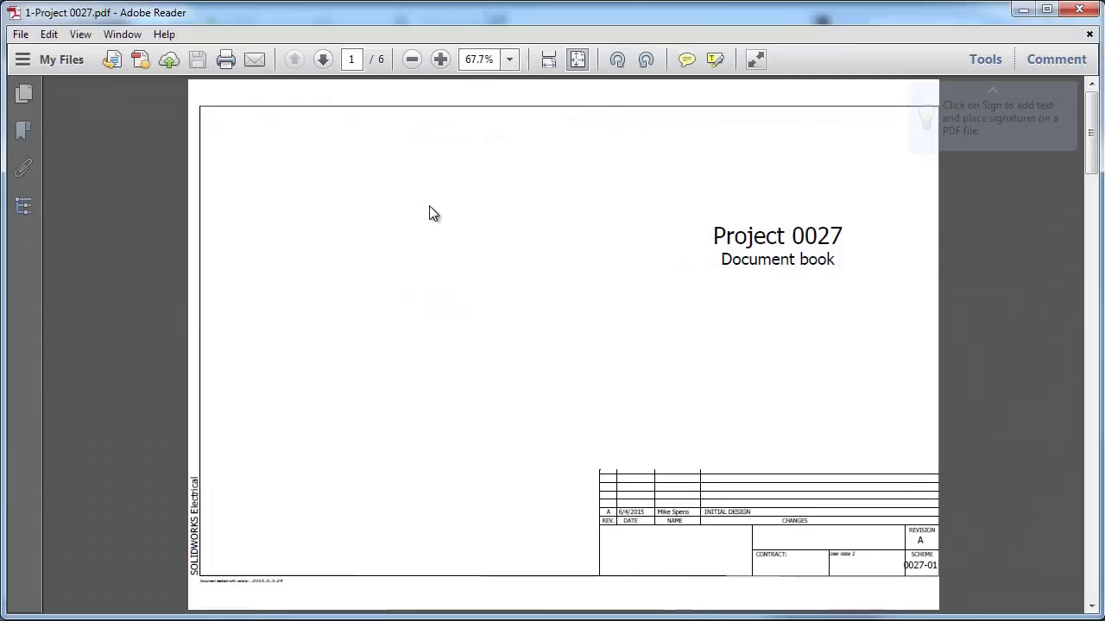
{"action": "scroll", "coordinate": [524, 340], "scroll_direction": "down", "scroll_amount": 3}
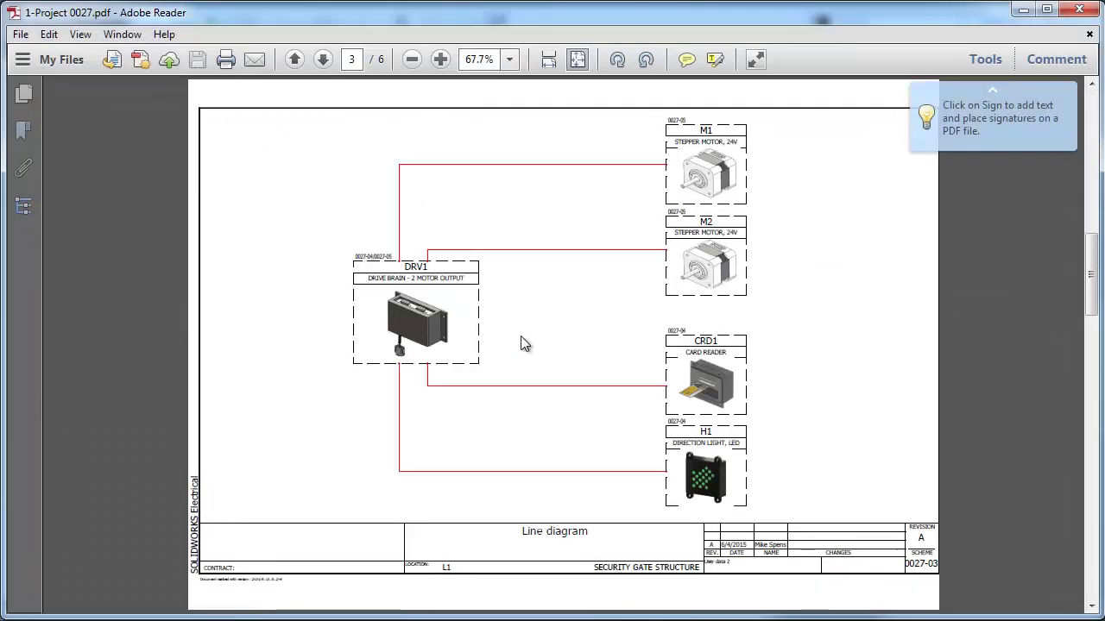
{"action": "scroll", "coordinate": [467, 422], "scroll_direction": "down", "scroll_amount": 1}
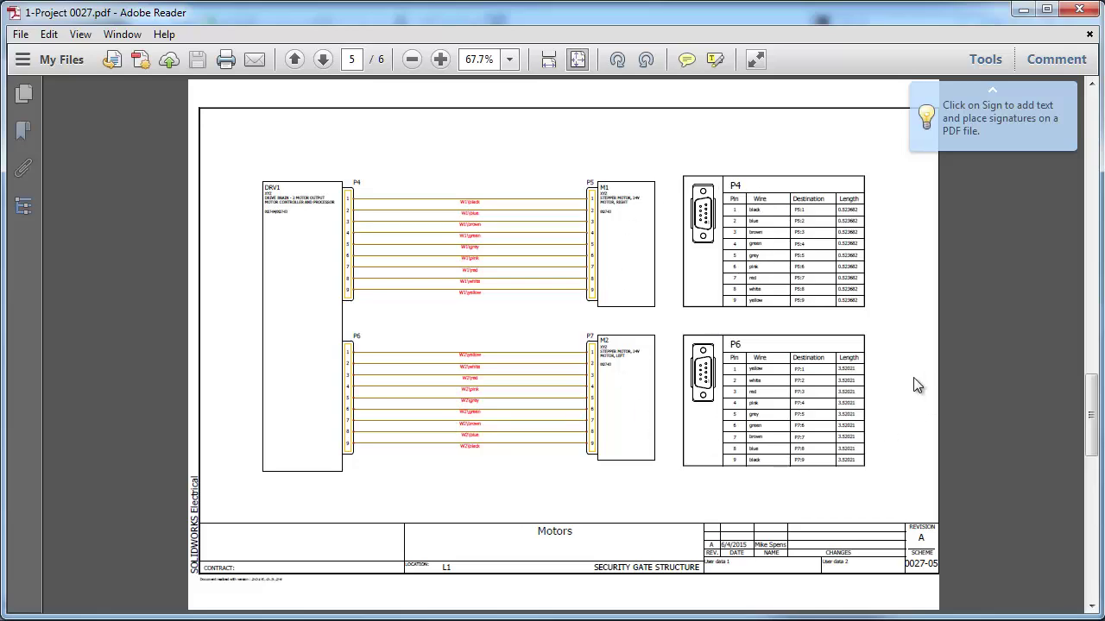
{"action": "scroll", "coordinate": [892, 439], "scroll_direction": "up", "scroll_amount": 3, "text": "ctrl"}
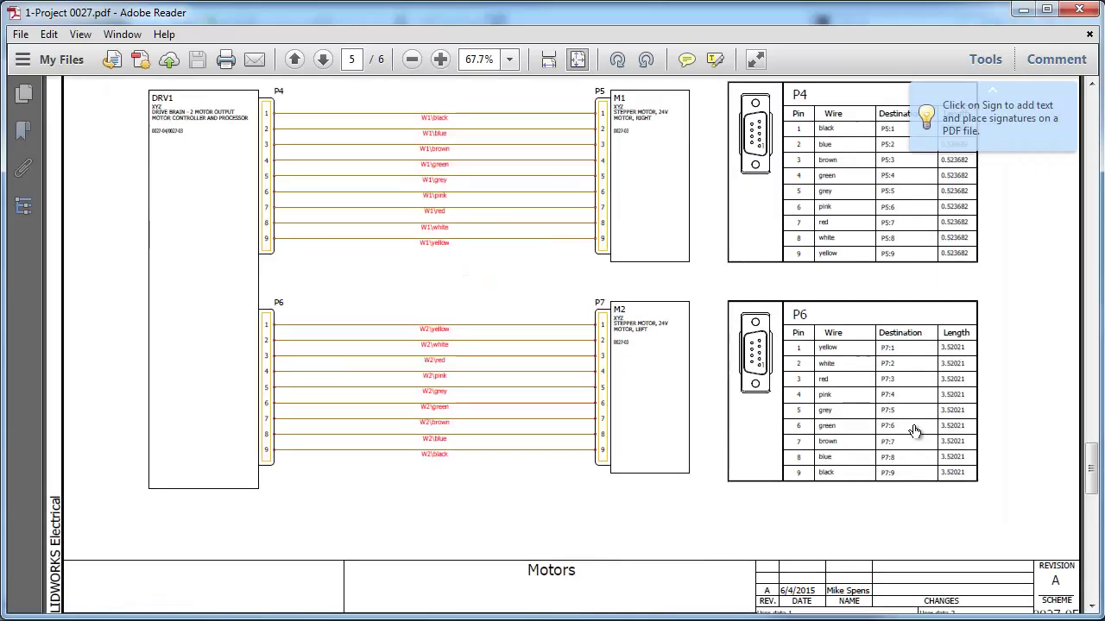
{"action": "scroll", "coordinate": [1055, 389], "scroll_direction": "up", "scroll_amount": 1}
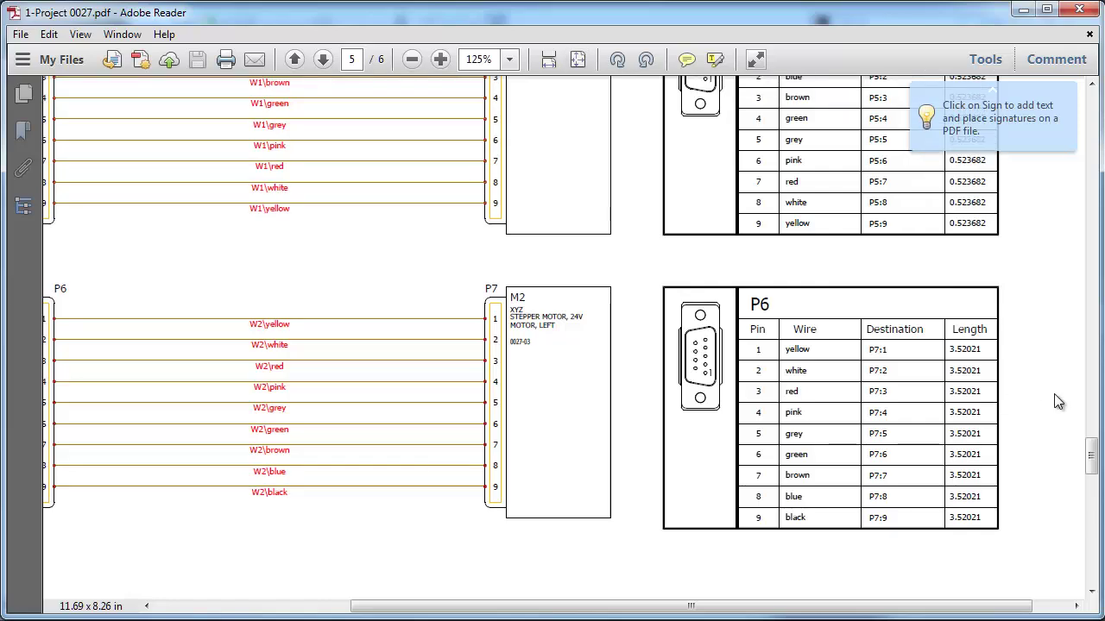
{"action": "scroll", "coordinate": [1053, 394], "scroll_direction": "down", "scroll_amount": 2, "text": "ctrl"}
Close Adobe Reader and look at the PDF's Change State options without changing its state.
{"action": "left_click", "coordinate": [1079, 8]}
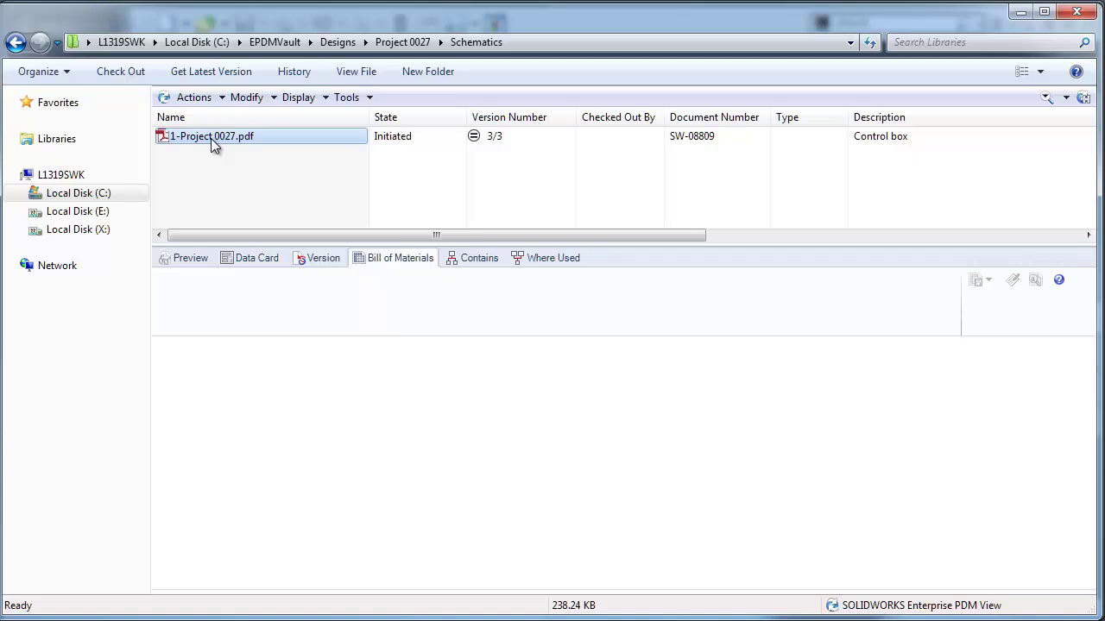
{"action": "right_click", "coordinate": [211, 139]}
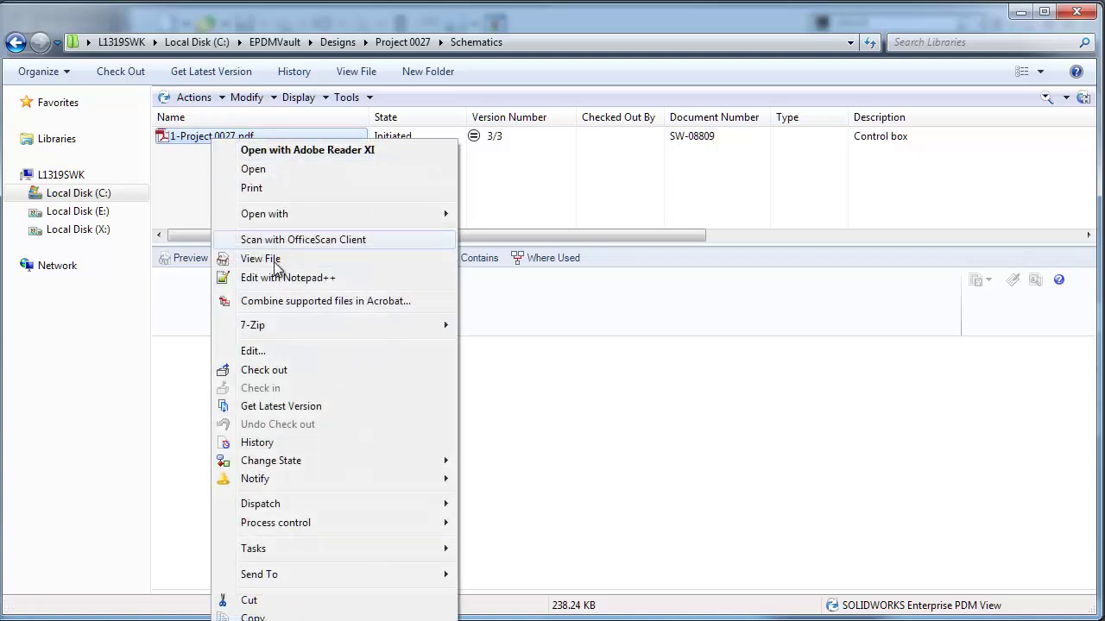
{"action": "mouse_move", "coordinate": [302, 464]}
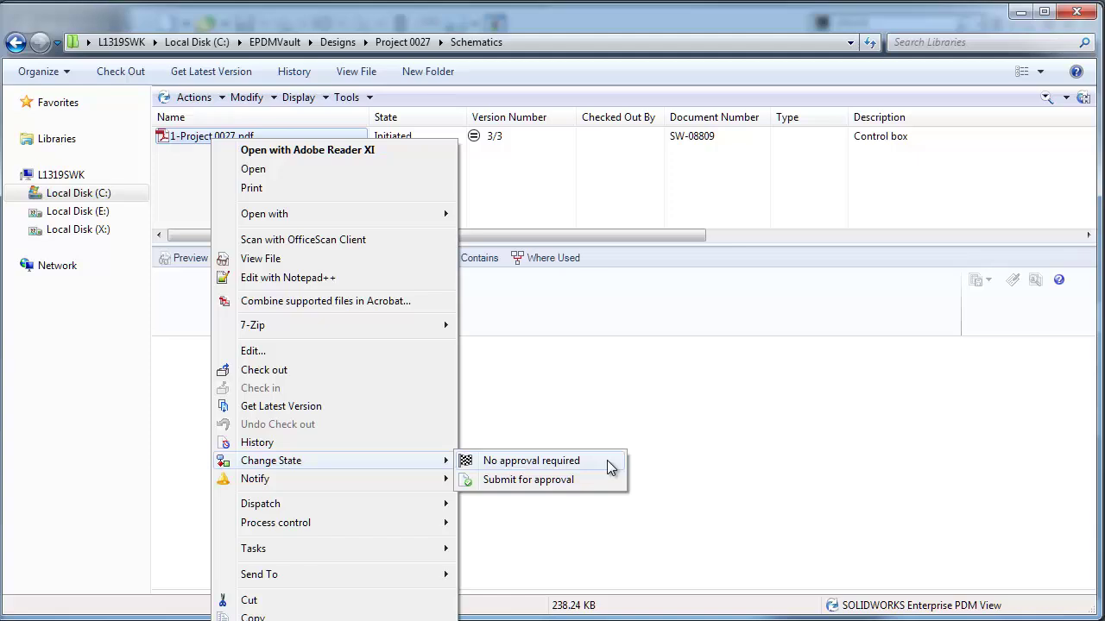
{"action": "left_click", "coordinate": [605, 201]}
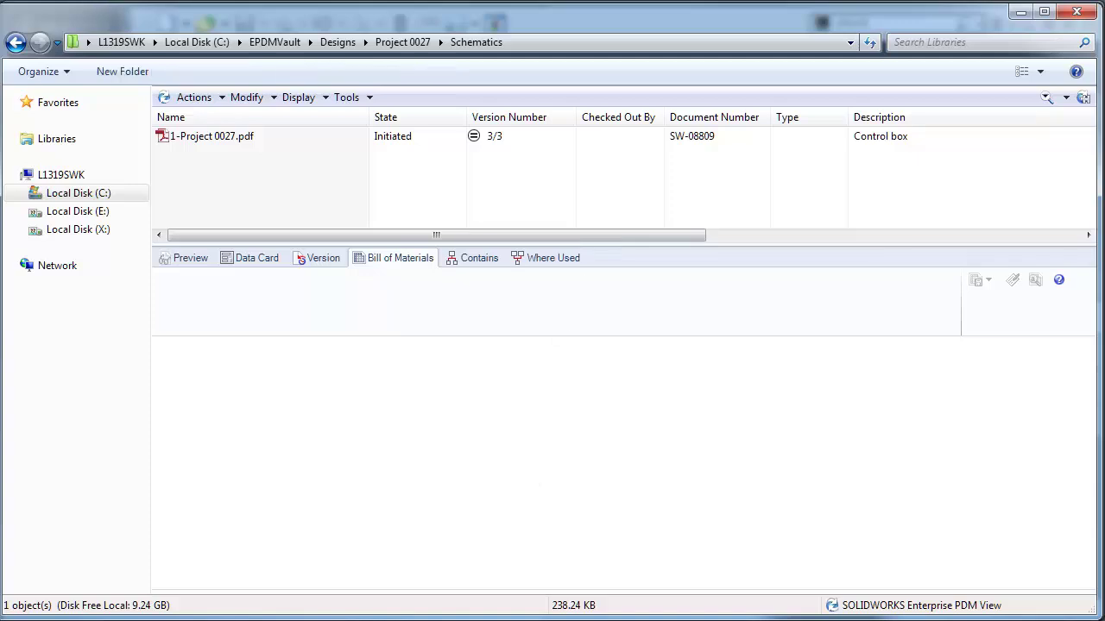
Return to Project 0027, open the Report folder and select Bill of materials.xls.
{"action": "left_click", "coordinate": [403, 42]}
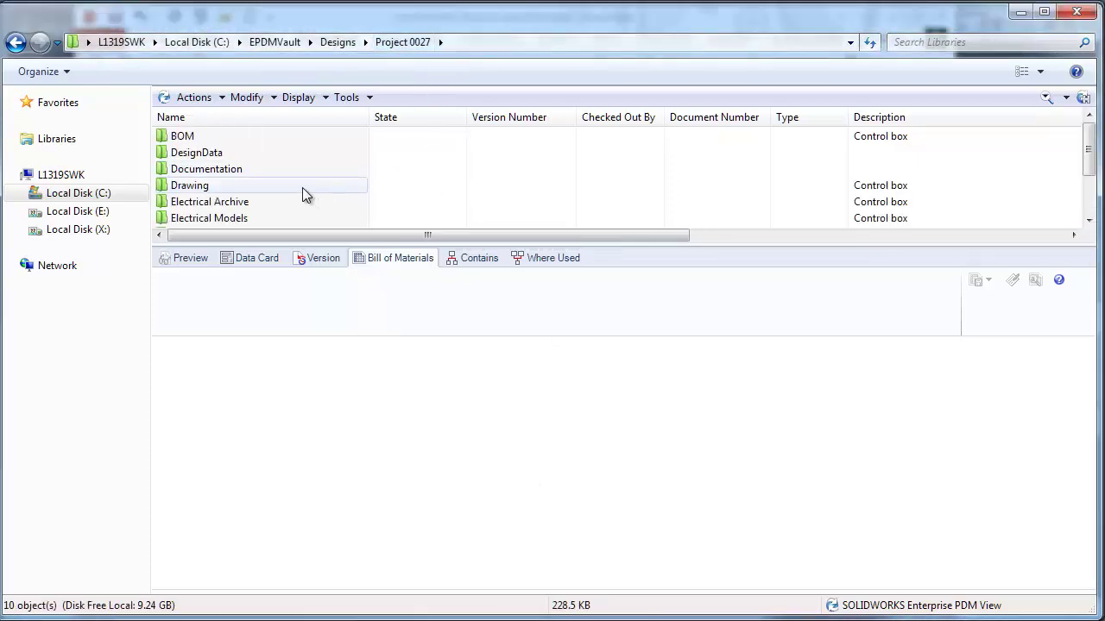
{"action": "left_click", "coordinate": [217, 218]}
{"action": "scroll", "coordinate": [226, 207], "scroll_direction": "down", "scroll_amount": 2}
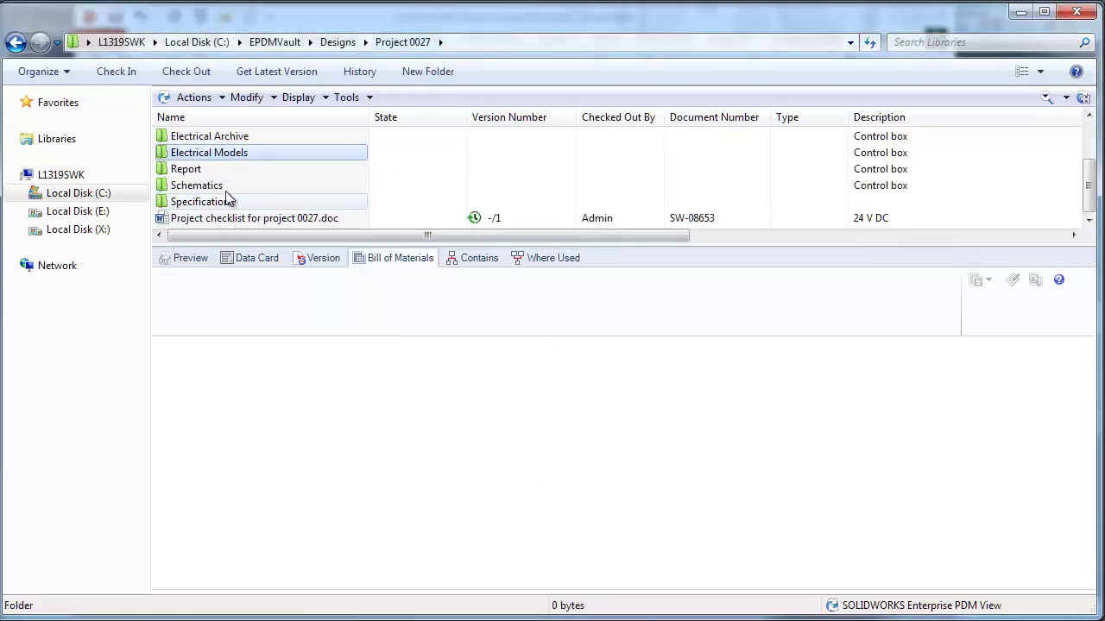
{"action": "double_click", "coordinate": [220, 169]}
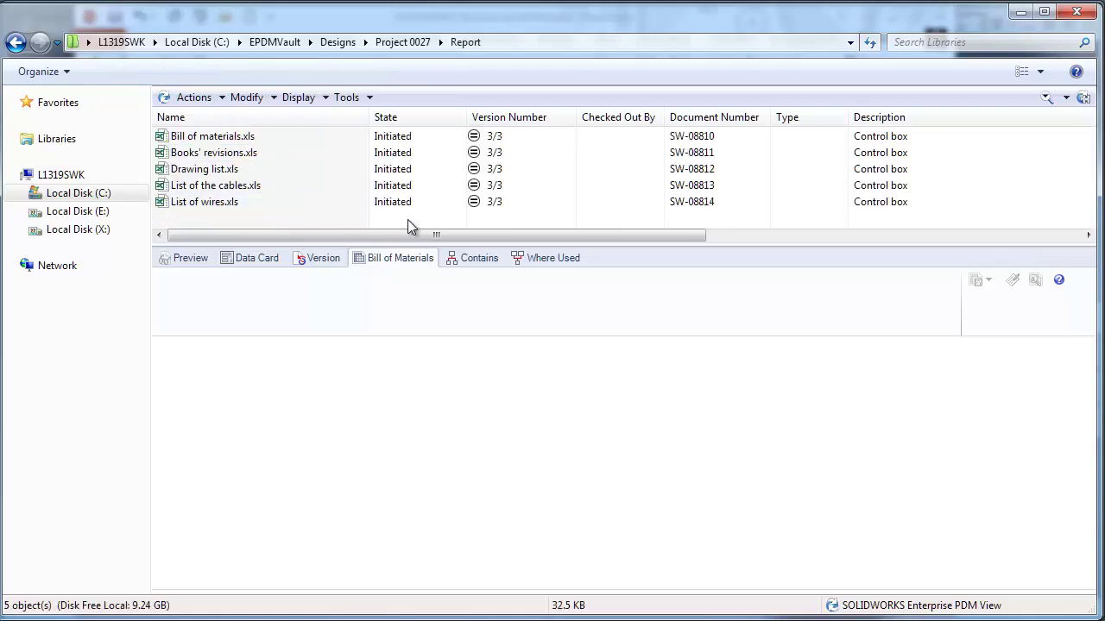
{"action": "left_click", "coordinate": [231, 138]}
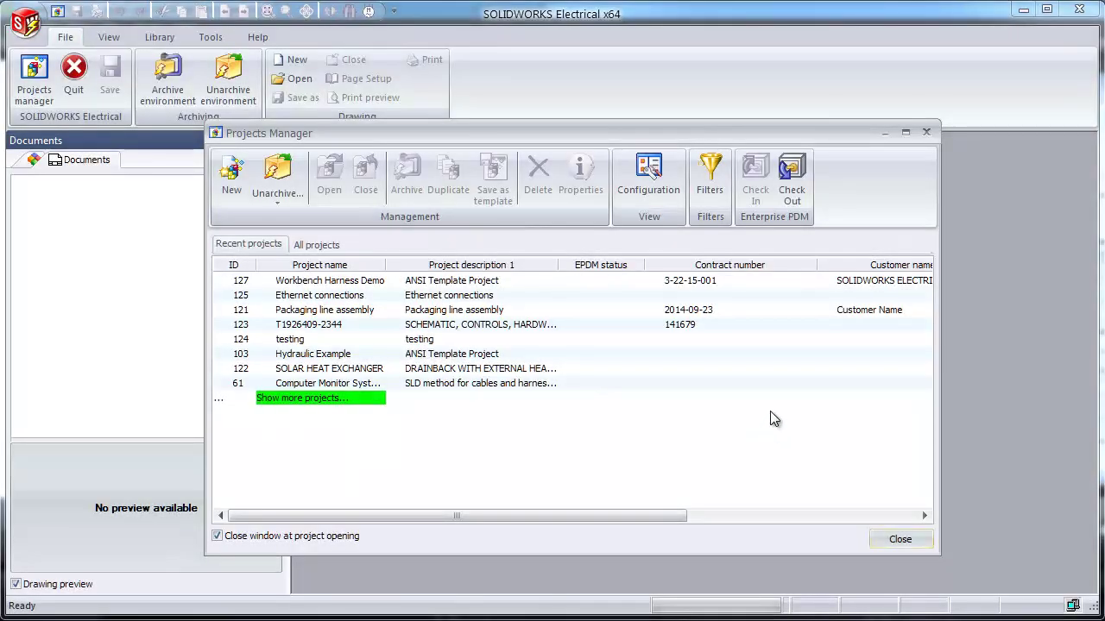
Check out Project 0027.proj.tewzip from Designs > Project 0027 > Electrical Archive and accept its properties.
{"action": "left_click", "coordinate": [792, 180]}
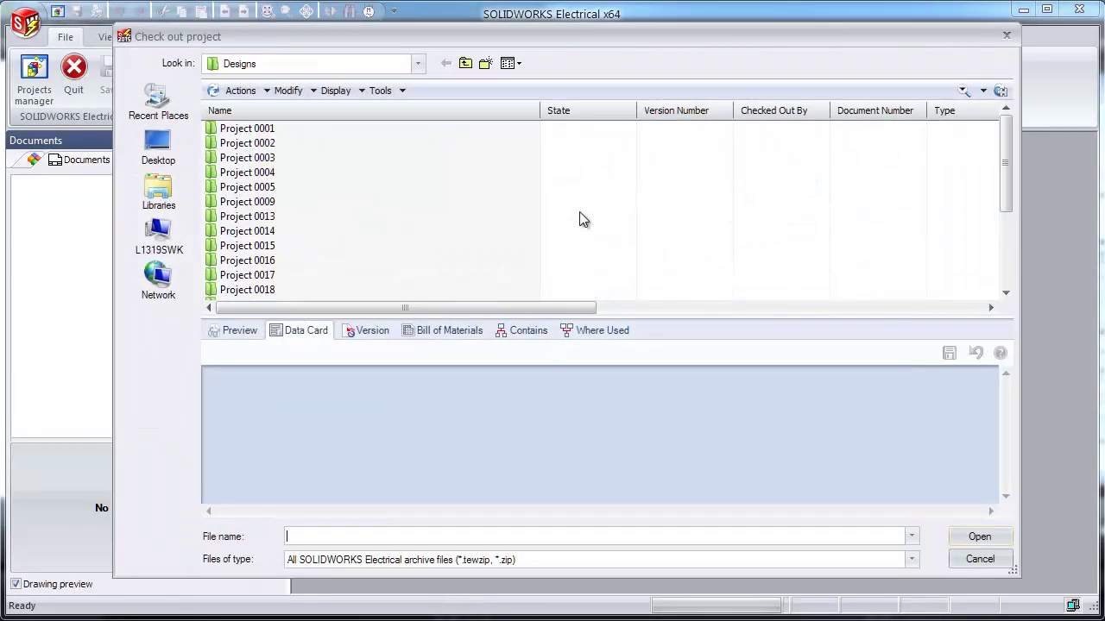
{"action": "left_click", "coordinate": [532, 216]}
{"action": "scroll", "coordinate": [430, 272], "scroll_direction": "down", "scroll_amount": 1}
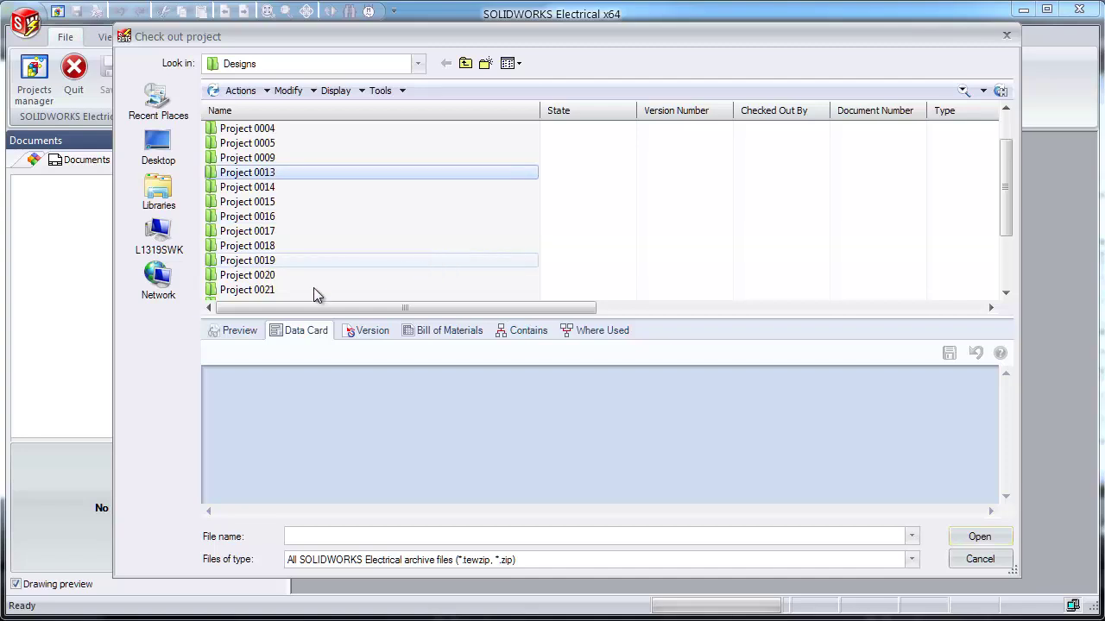
{"action": "scroll", "coordinate": [324, 281], "scroll_direction": "down", "scroll_amount": 2}
{"action": "double_click", "coordinate": [275, 292]}
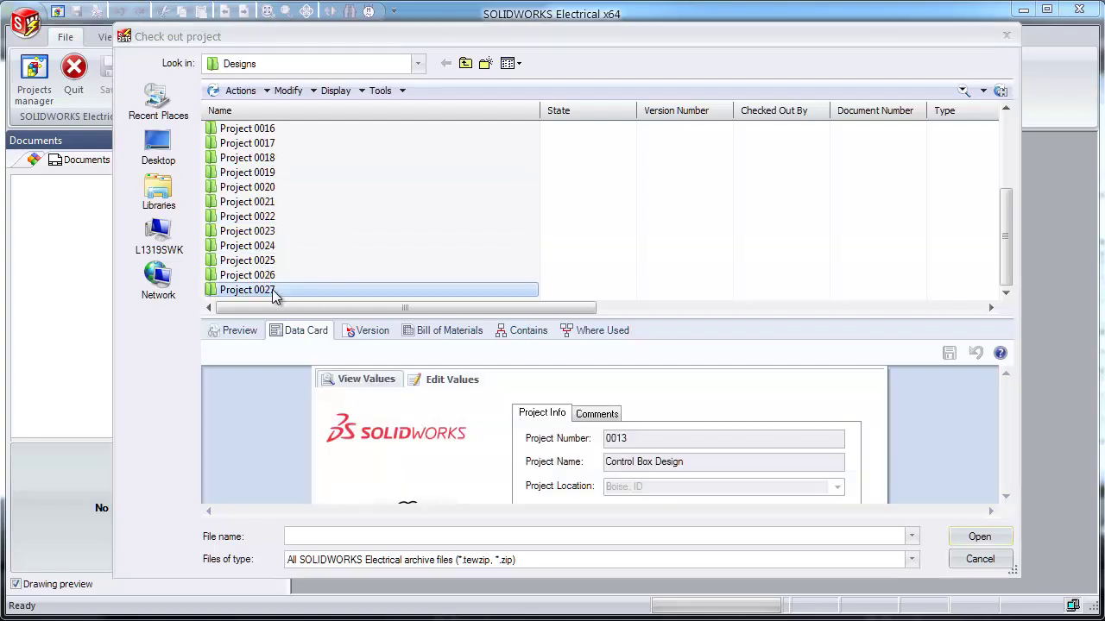
{"action": "double_click", "coordinate": [282, 192]}
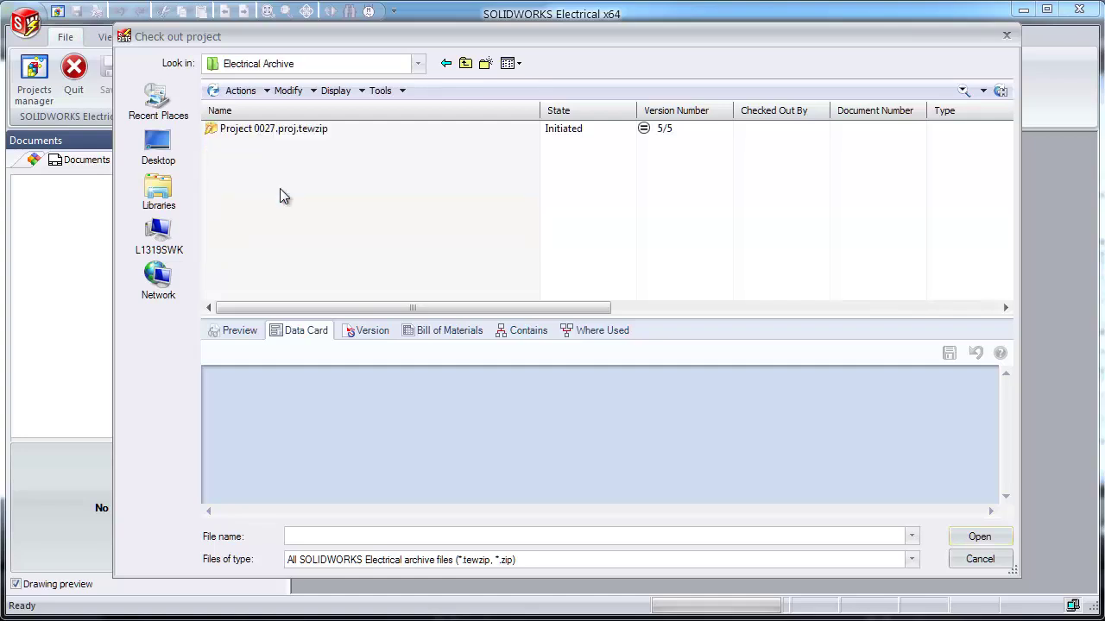
{"action": "left_click", "coordinate": [275, 135]}
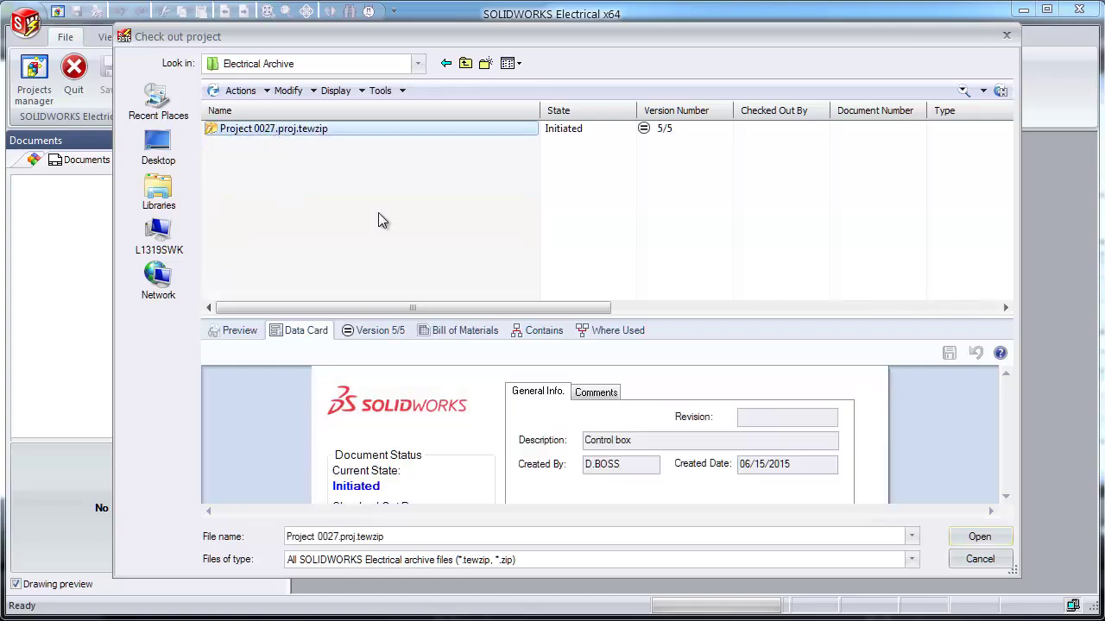
{"action": "left_click", "coordinate": [979, 536]}
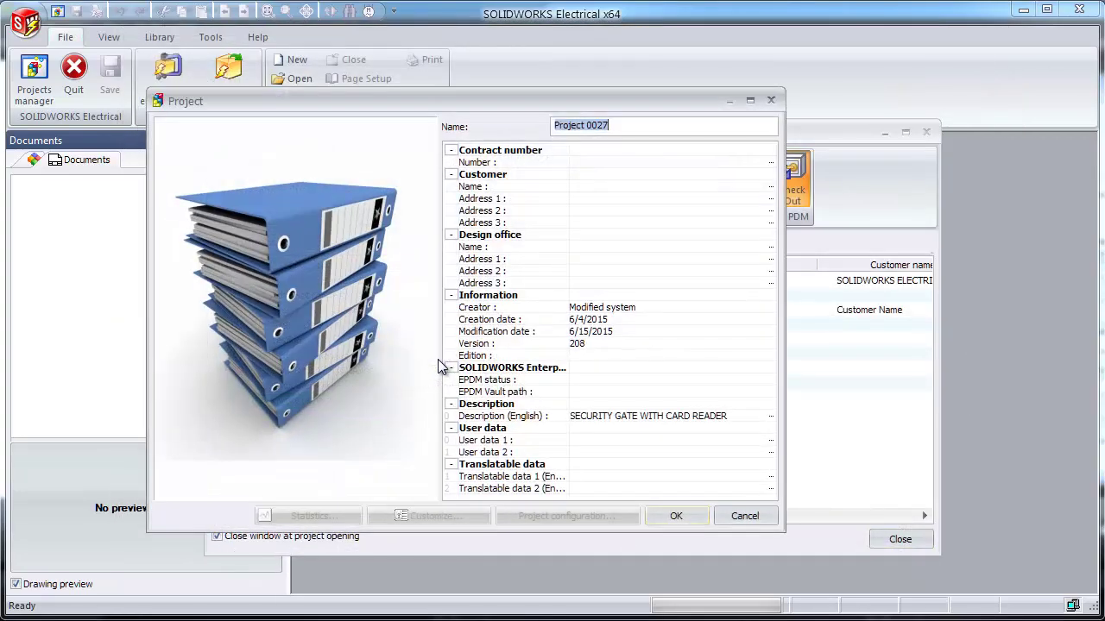
{"action": "left_click", "coordinate": [670, 517]}
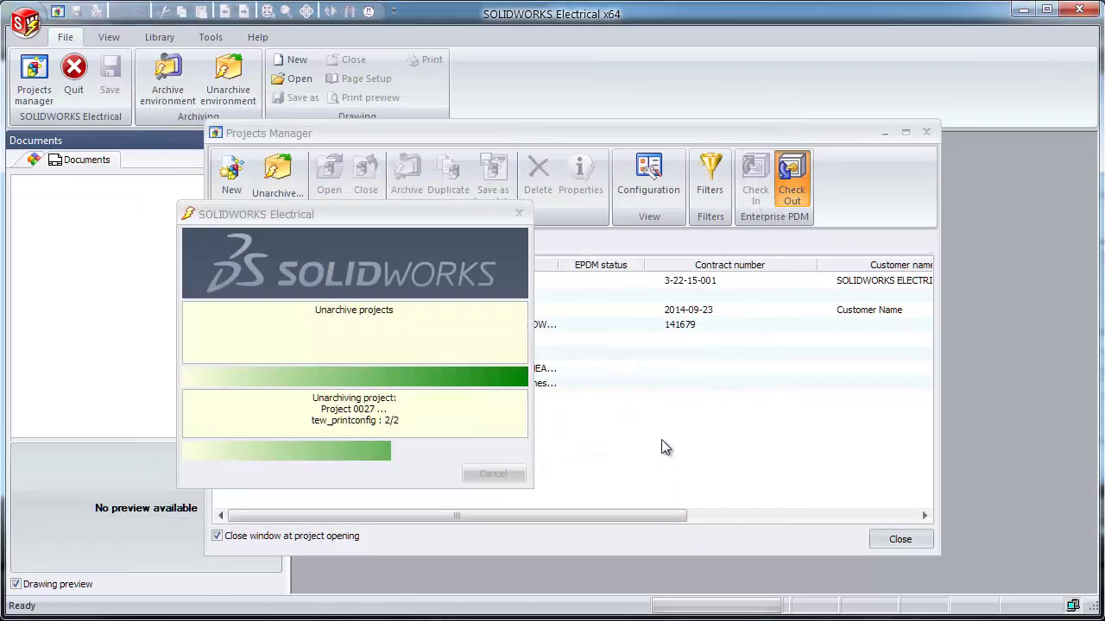